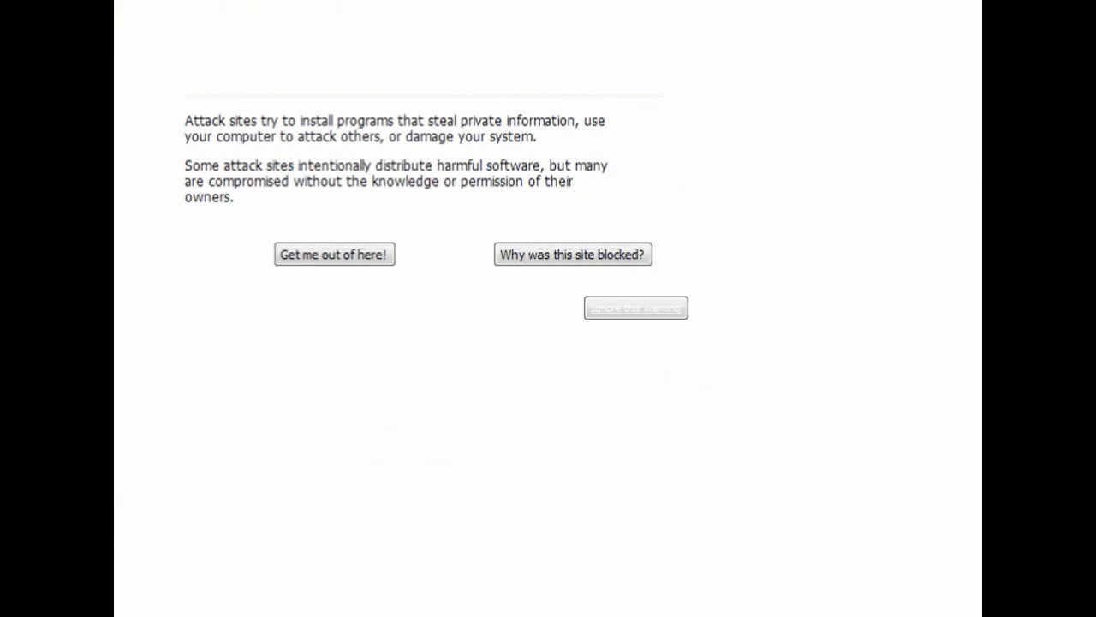
# Bypass the browser's attack-site warning and abort the two trojan connections flagged by avast!
pyautogui.scroll(1, 697, 234)
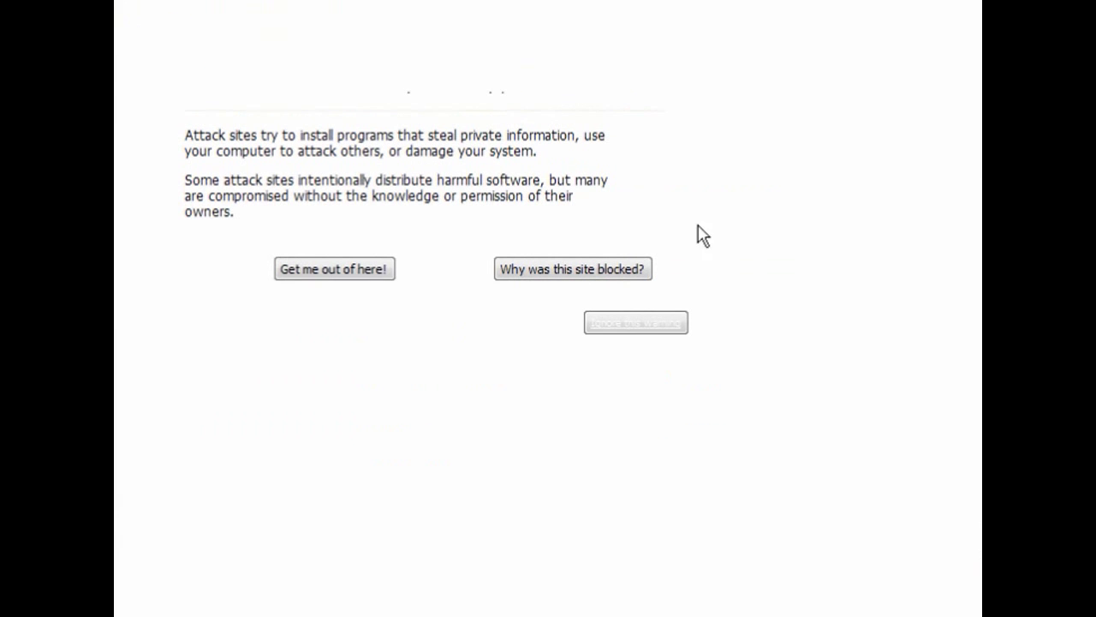
pyautogui.click(653, 337)
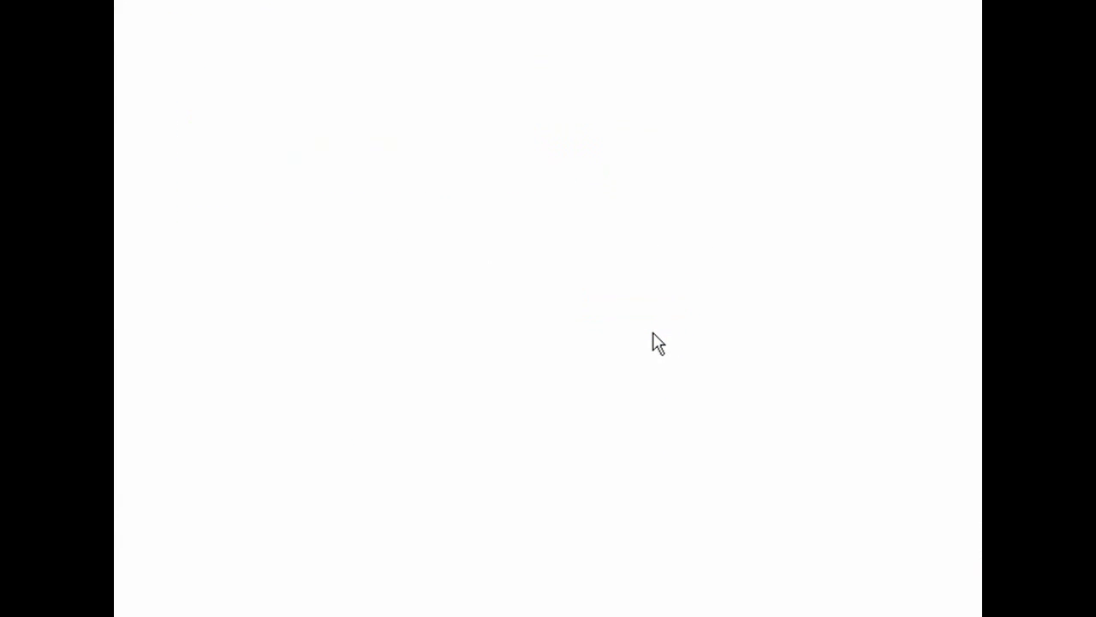
pyautogui.click(653, 337)
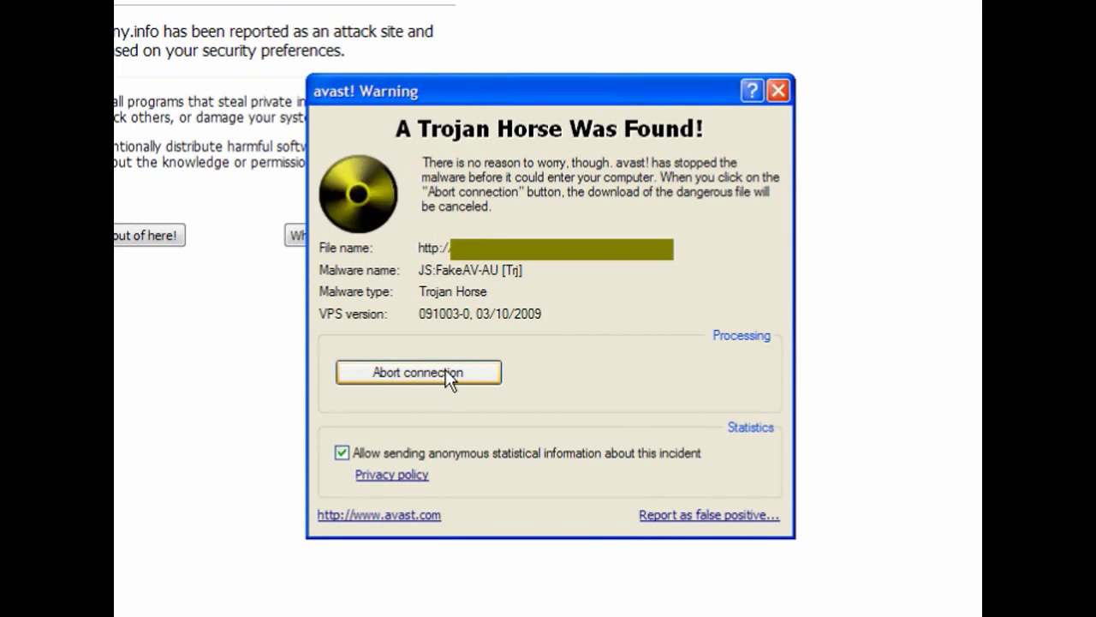
pyautogui.click(446, 371)
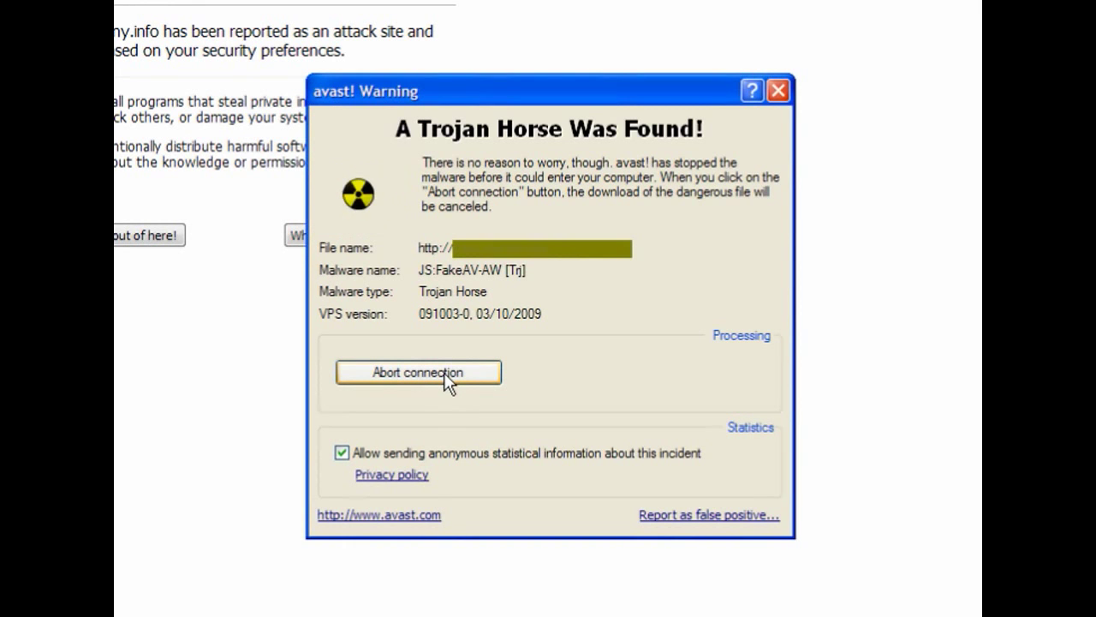
pyautogui.click(445, 374)
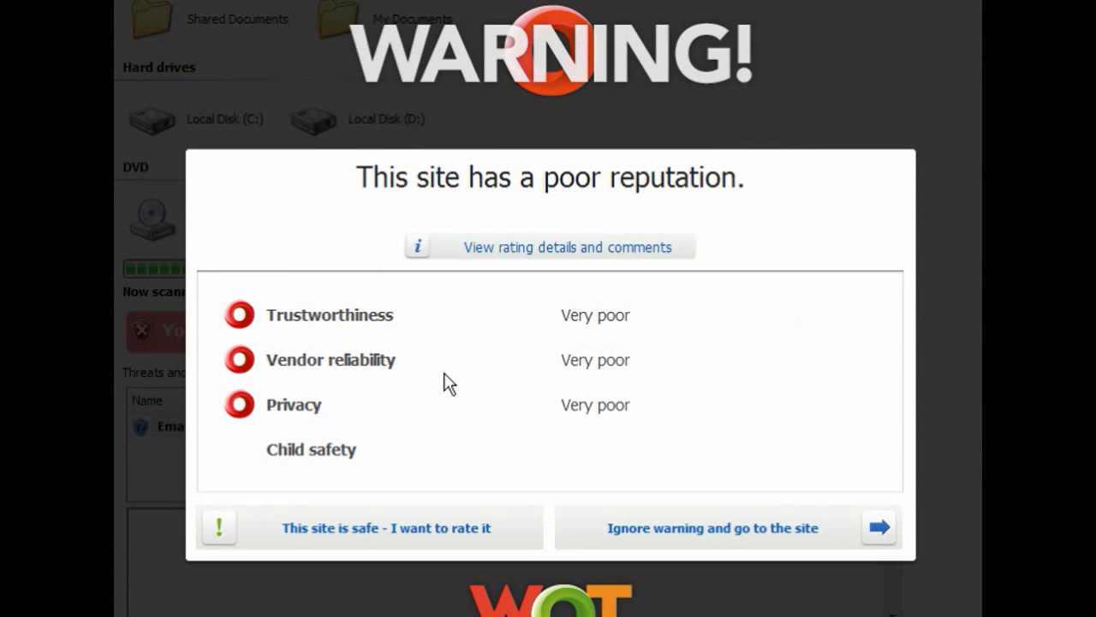
# Dismiss the site's fake infection message and ignore the WOT poor-reputation warning to continue to the site.
pyautogui.click(738, 529)
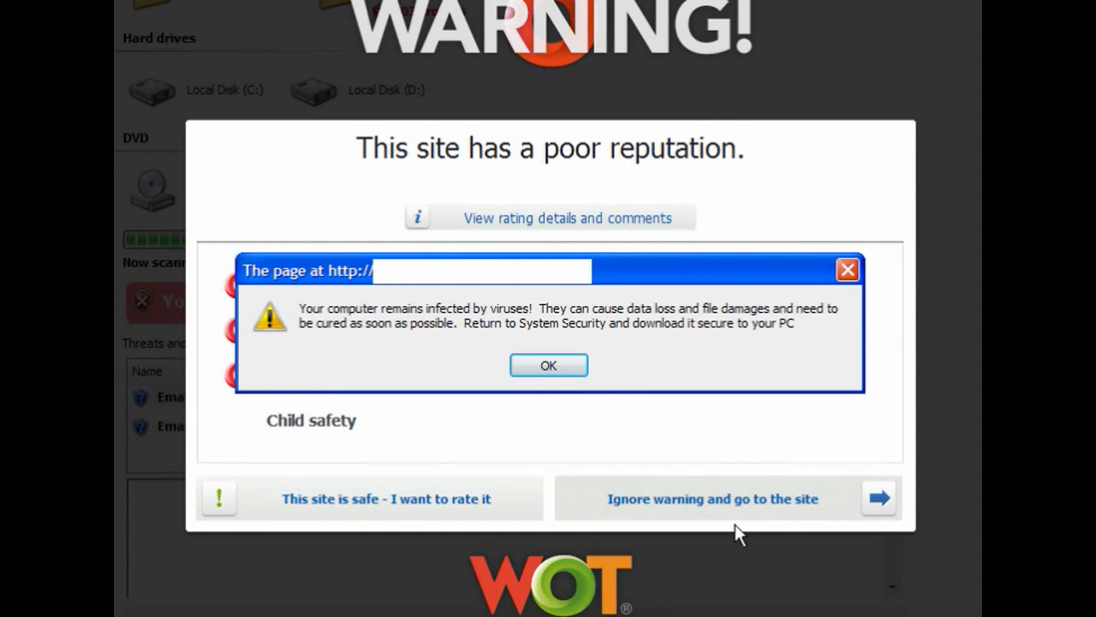
pyautogui.click(579, 367)
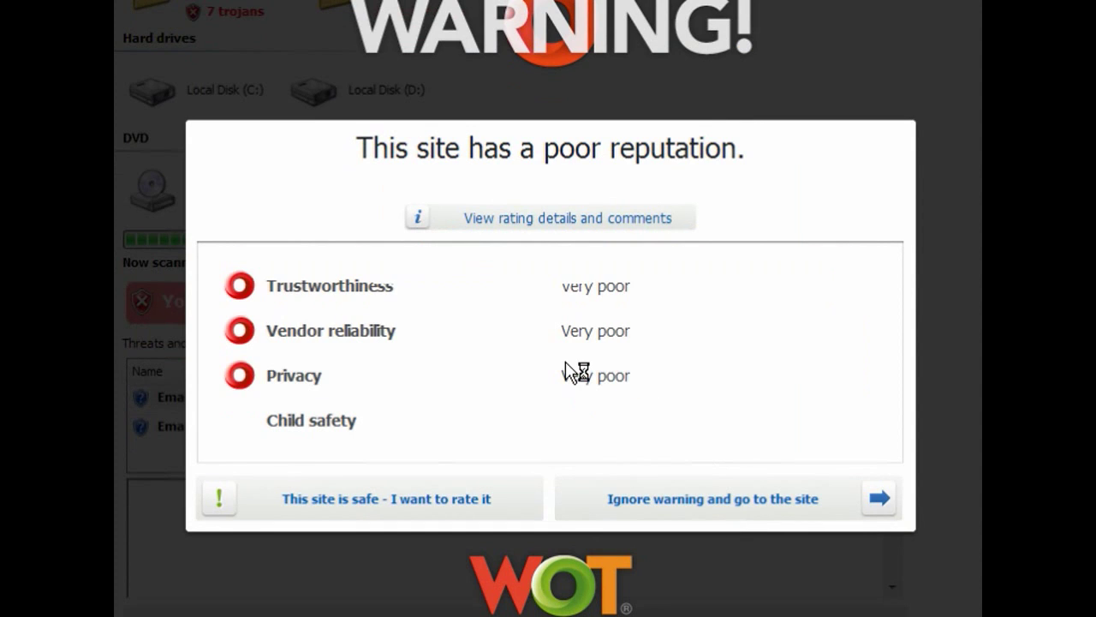
pyautogui.click(660, 489)
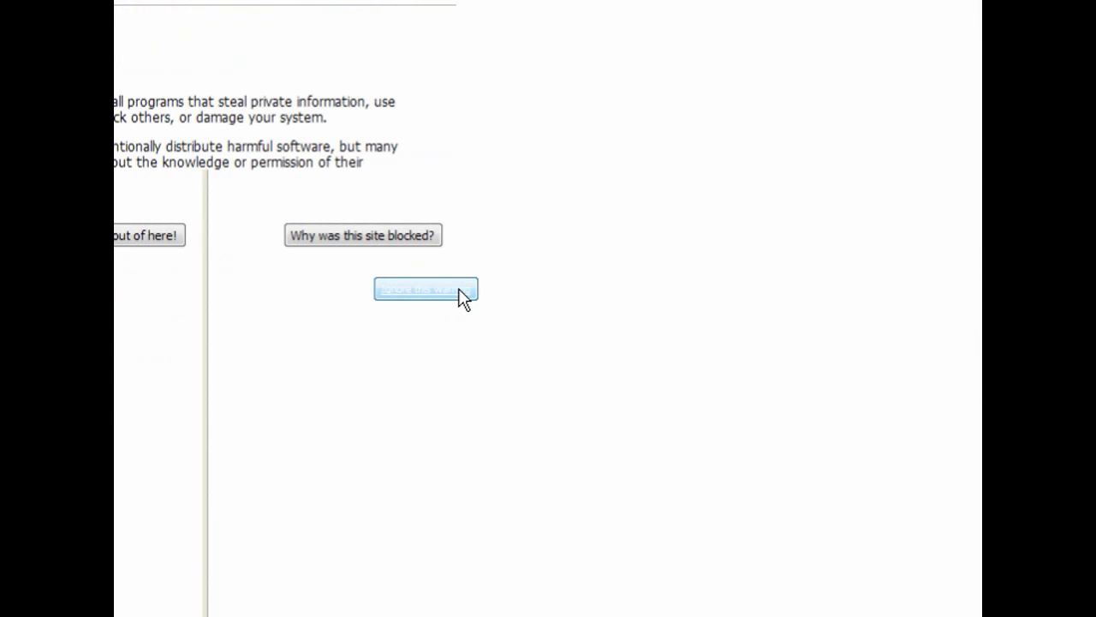
# Bypass the next attack-site warning to save install.exe, and minimize the IObit Security 360 window.
pyautogui.click(463, 292)
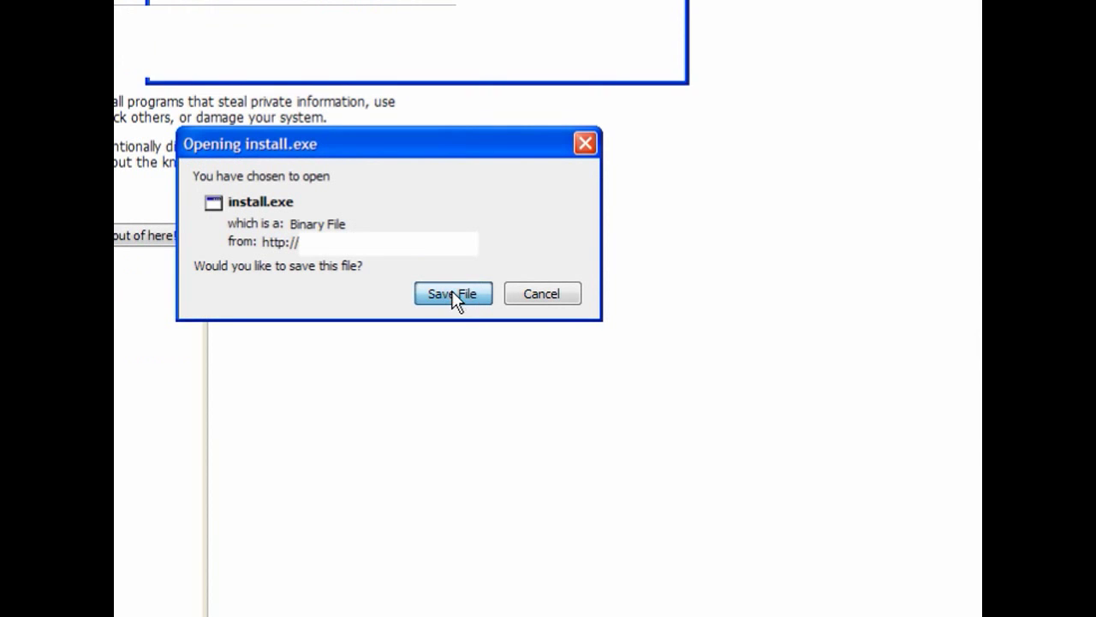
pyautogui.click(454, 295)
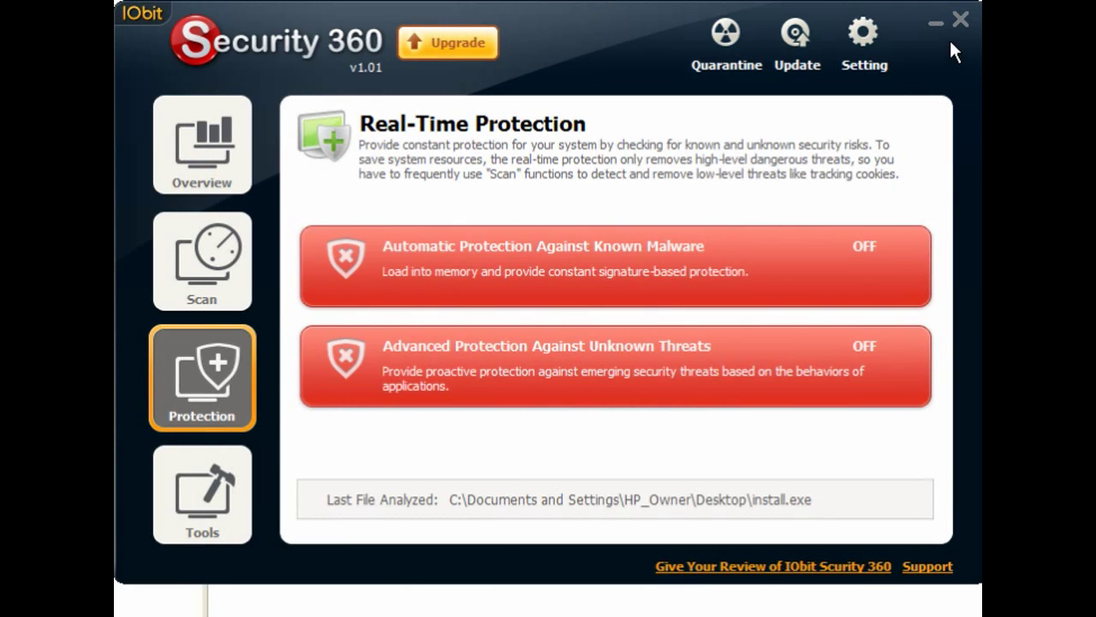
pyautogui.click(931, 26)
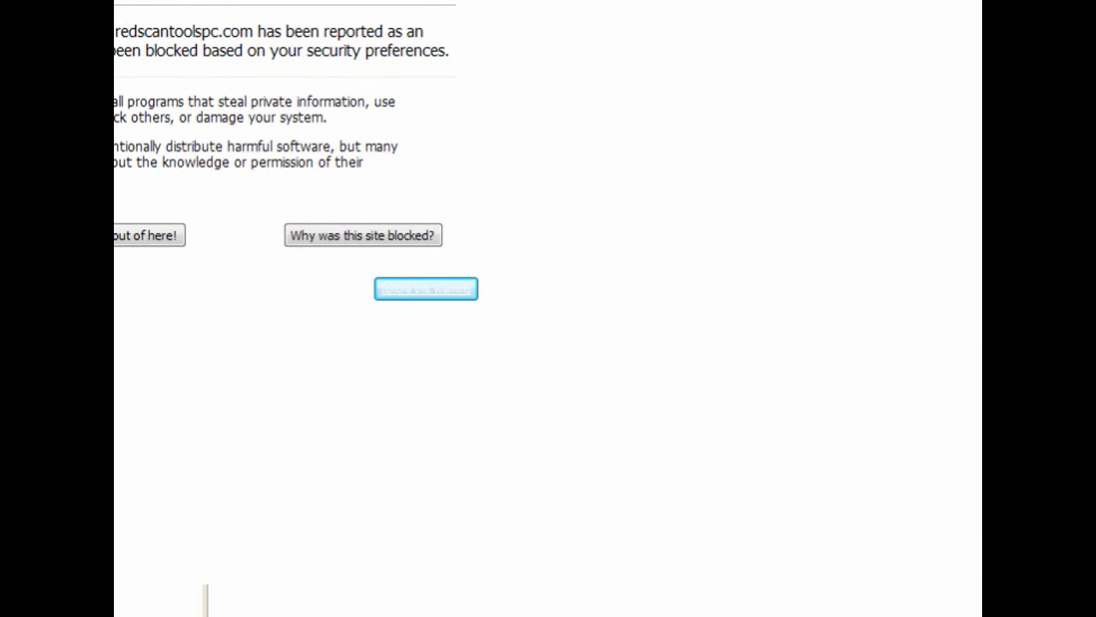
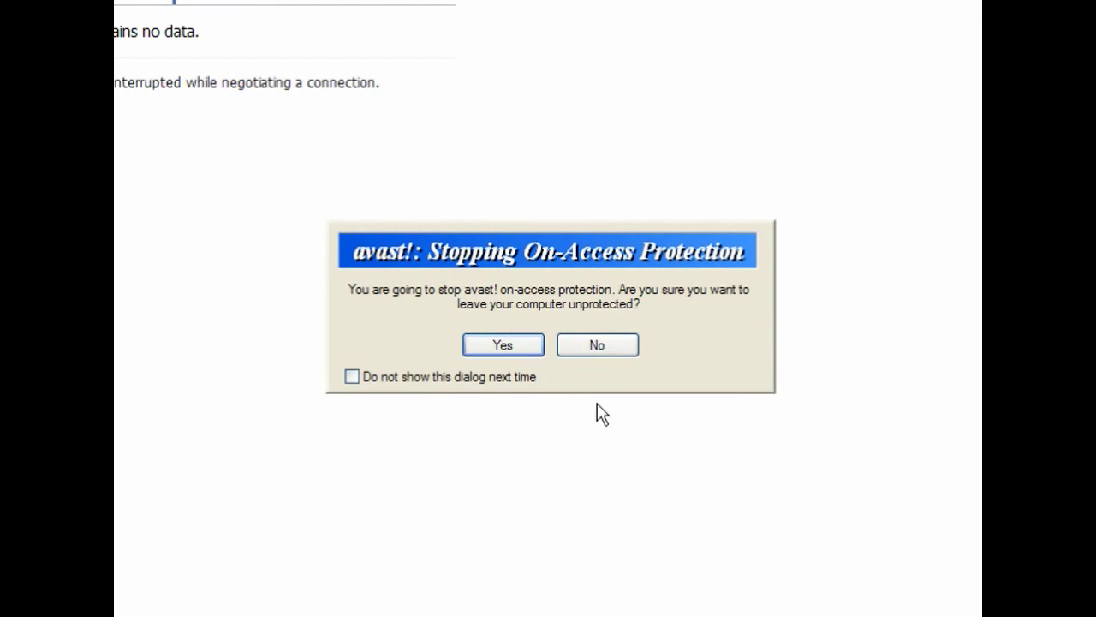
# Stop avast! on-access protection and turn on real-time protection in Microsoft Security Essentials, saving the change.
pyautogui.click(507, 344)
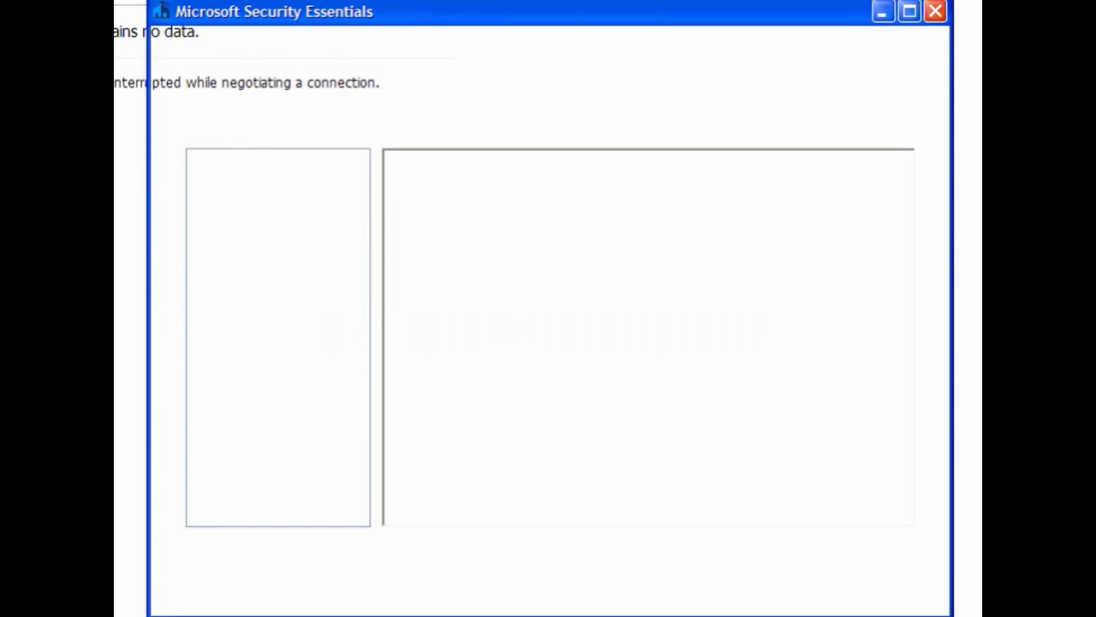
pyautogui.click(404, 178)
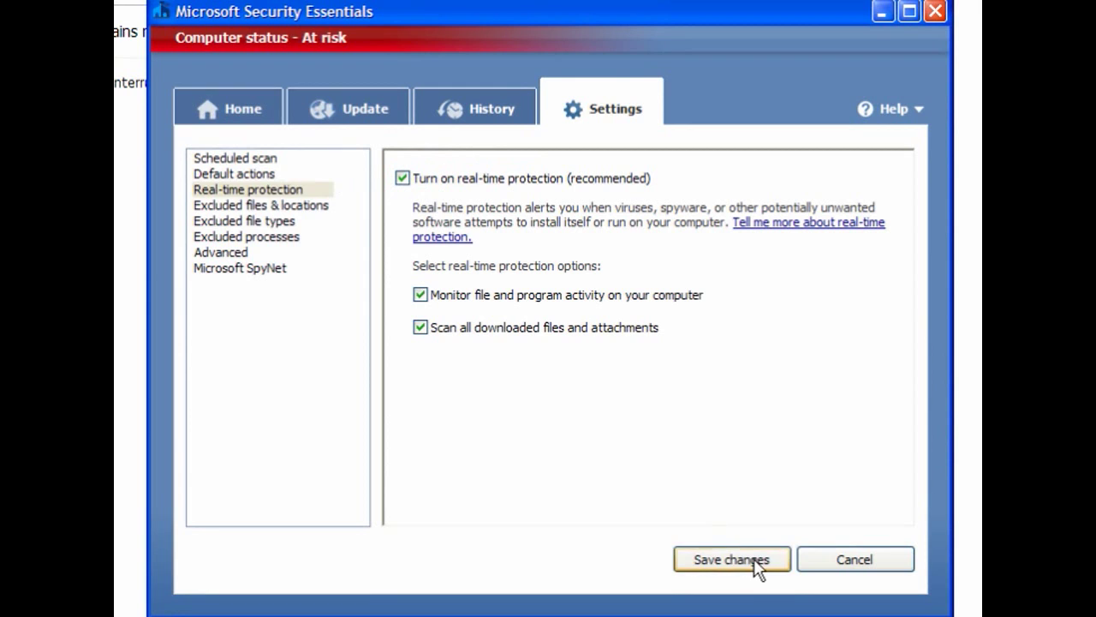
pyautogui.click(745, 558)
pyautogui.click(244, 109)
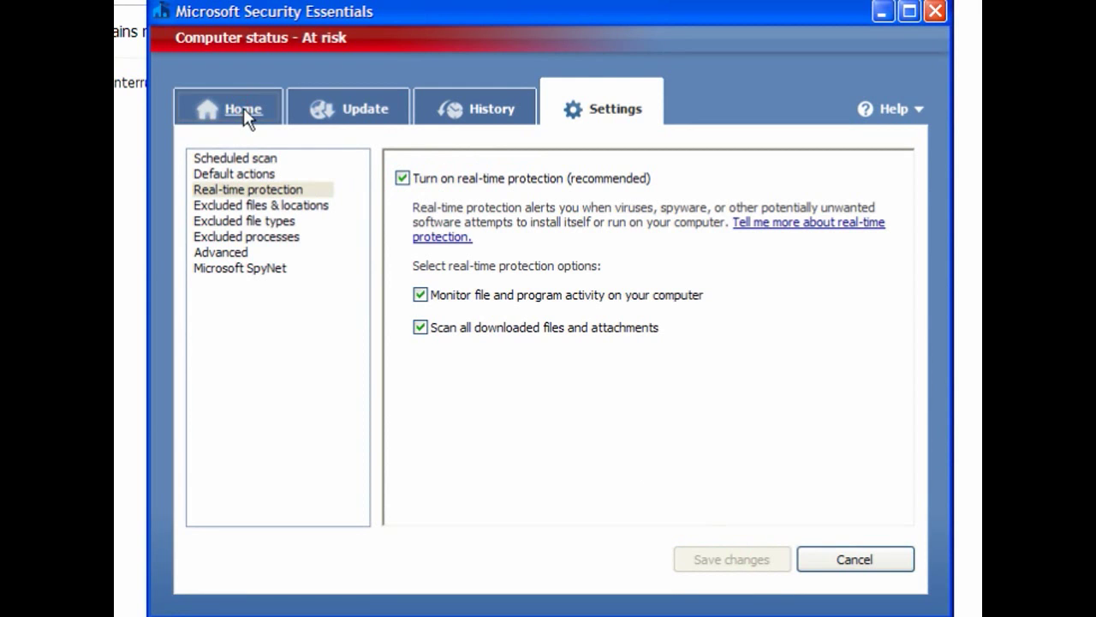
pyautogui.click(572, 375)
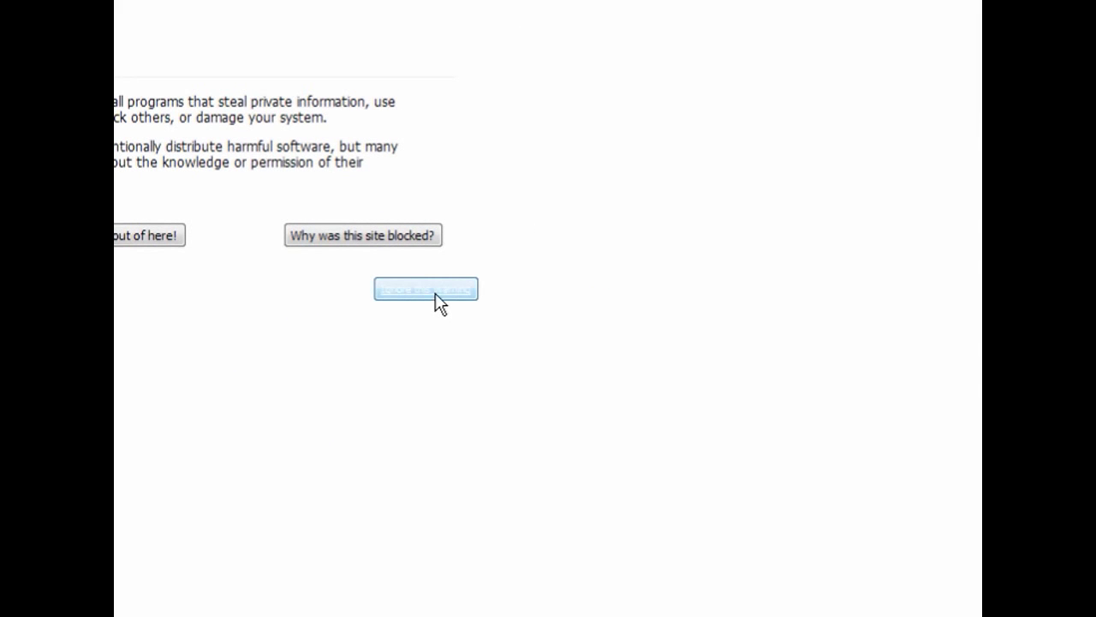
# Save the download from the blocked attack site and quarantine the detected Trojan:Win32/Winwebsec with Microsoft Security Essentials, minimizing its window.
pyautogui.click(435, 293)
pyautogui.click(451, 293)
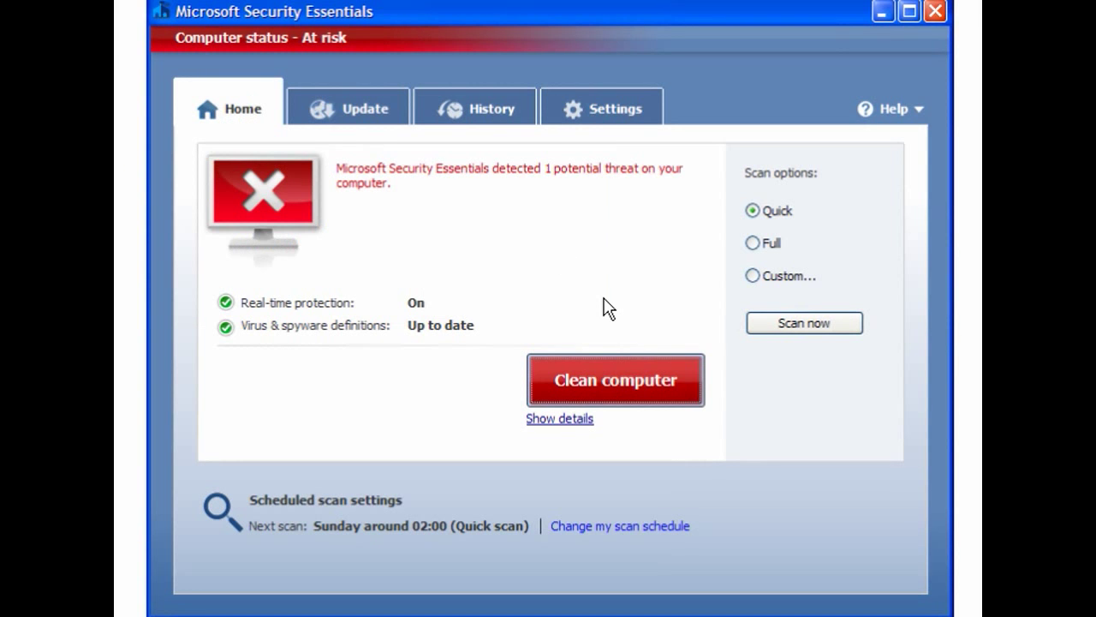
pyautogui.click(563, 418)
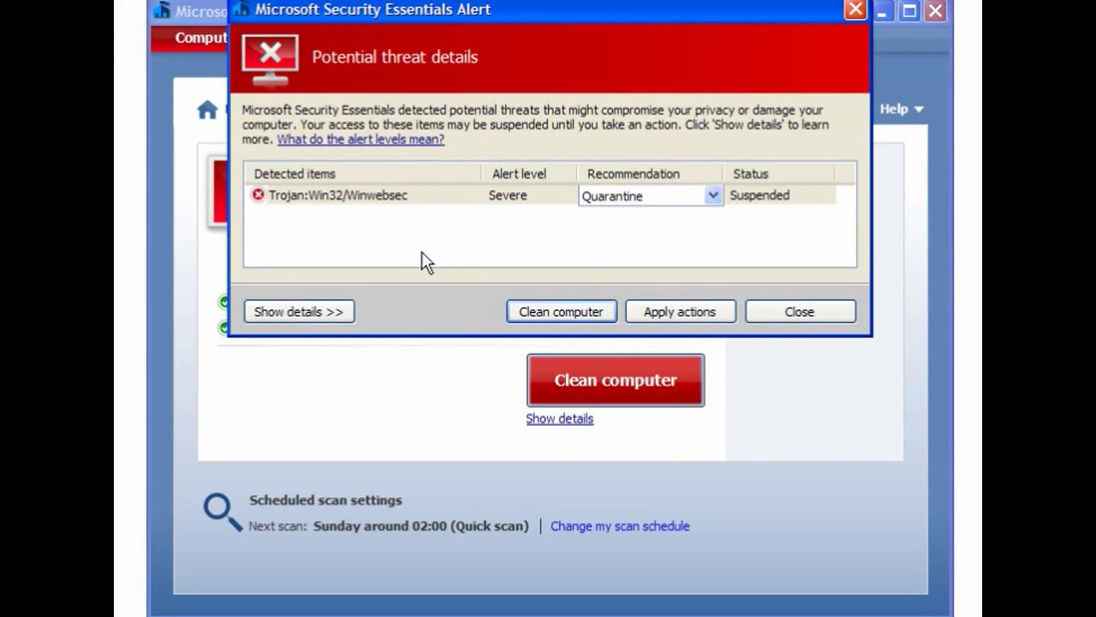
pyautogui.click(581, 311)
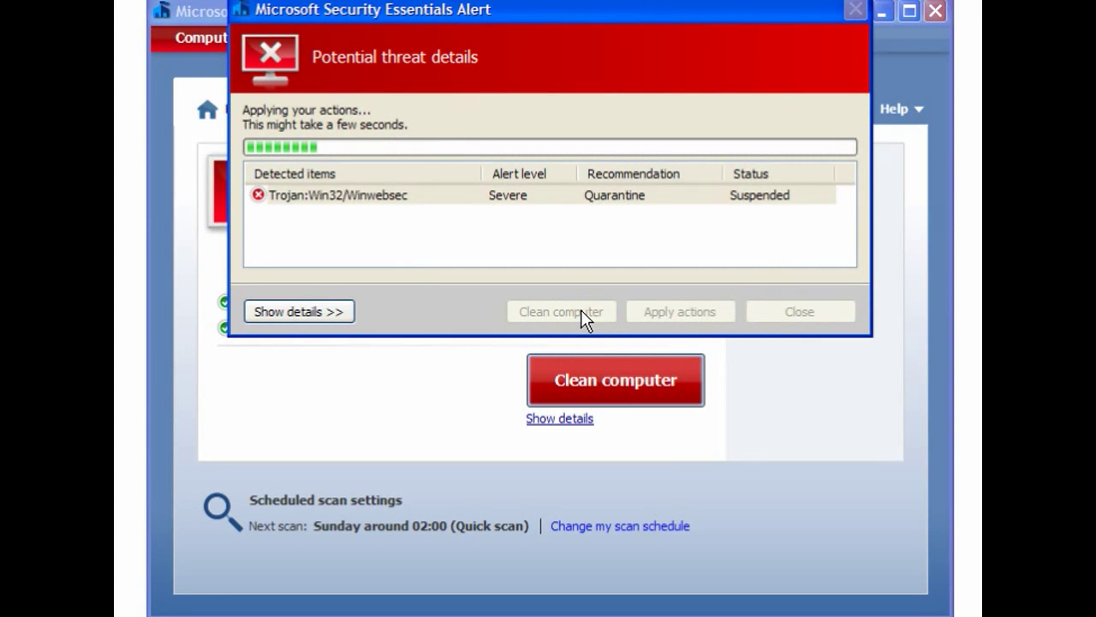
pyautogui.click(882, 12)
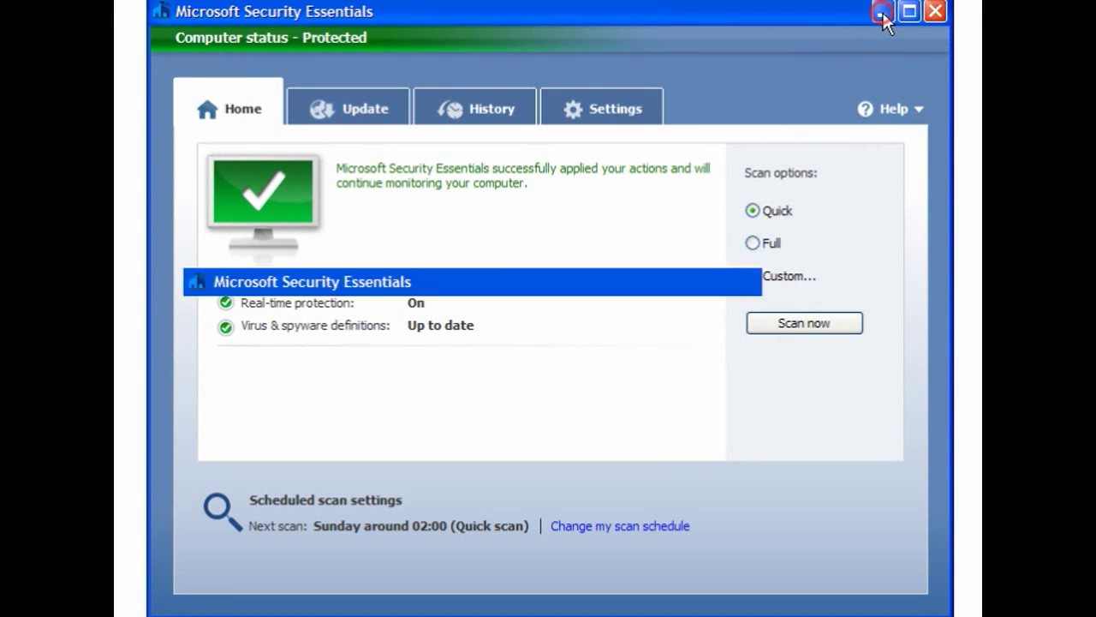
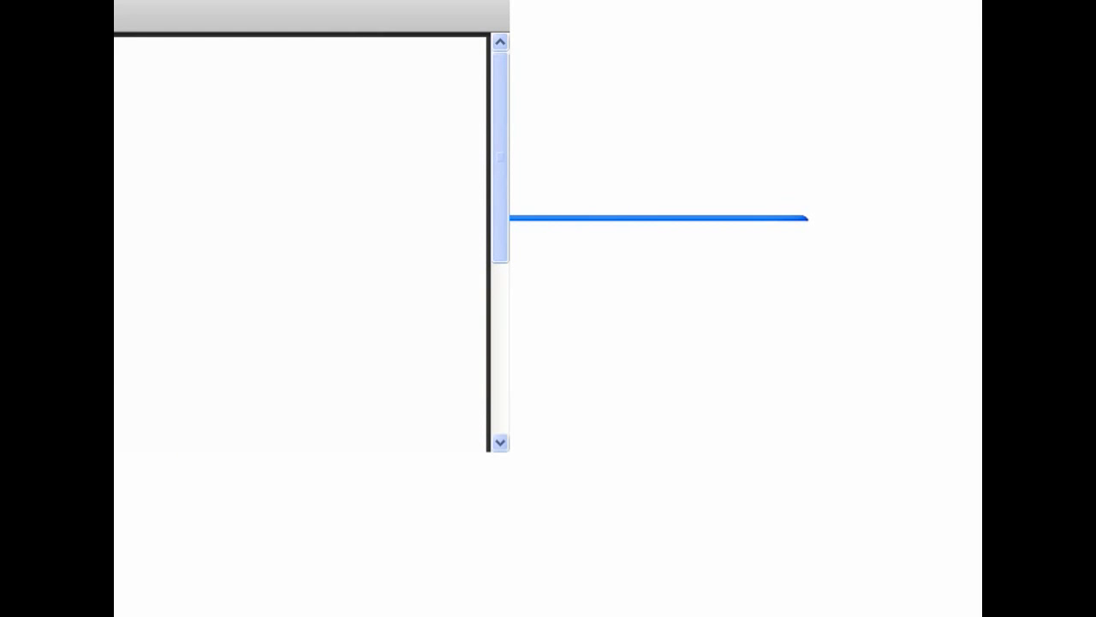
# Save the next blocked site's download and close the PWS:Win32/Uloadis.A threat details without applying an action.
pyautogui.click(424, 286)
pyautogui.click(441, 291)
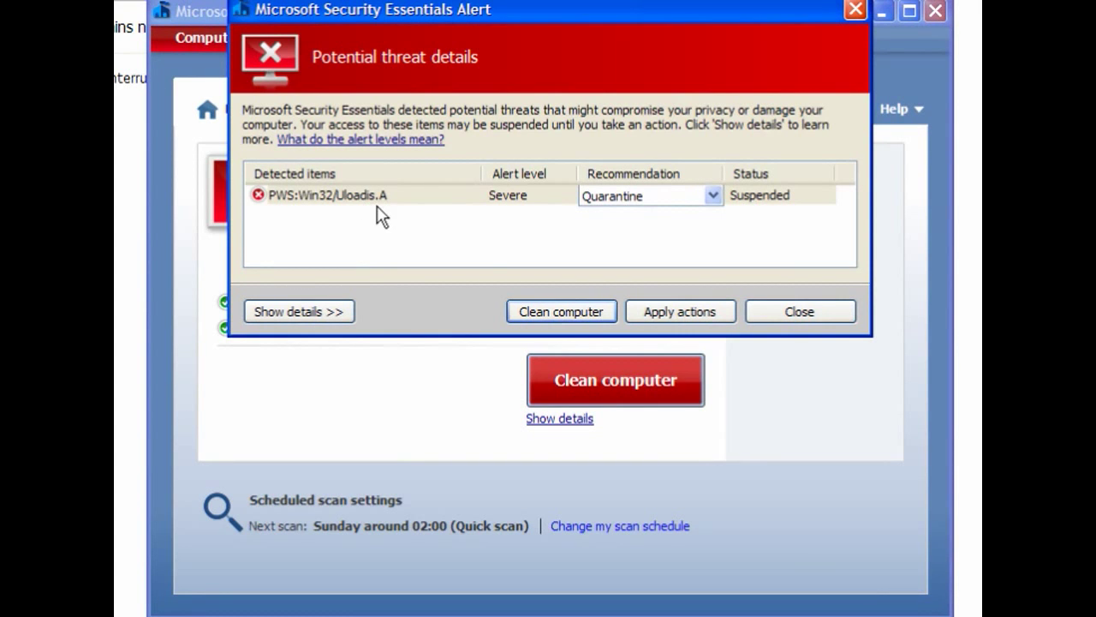
pyautogui.click(776, 317)
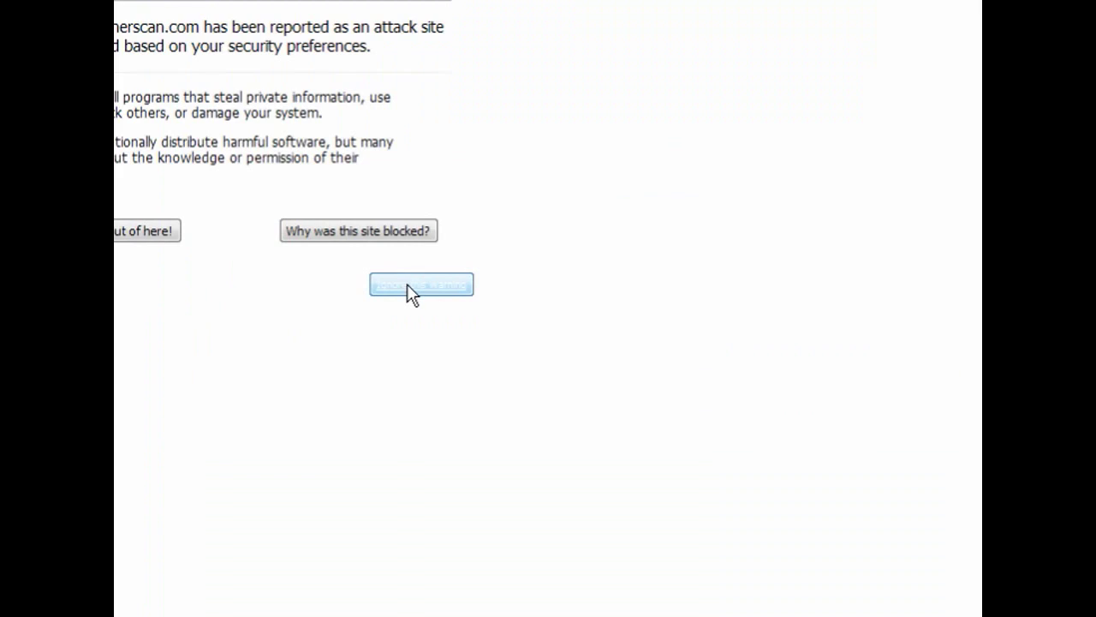
# Bypass the next attack-site warning, accept the fake Security Alert's Fix Now offer and save setup.exe.
pyautogui.click(407, 284)
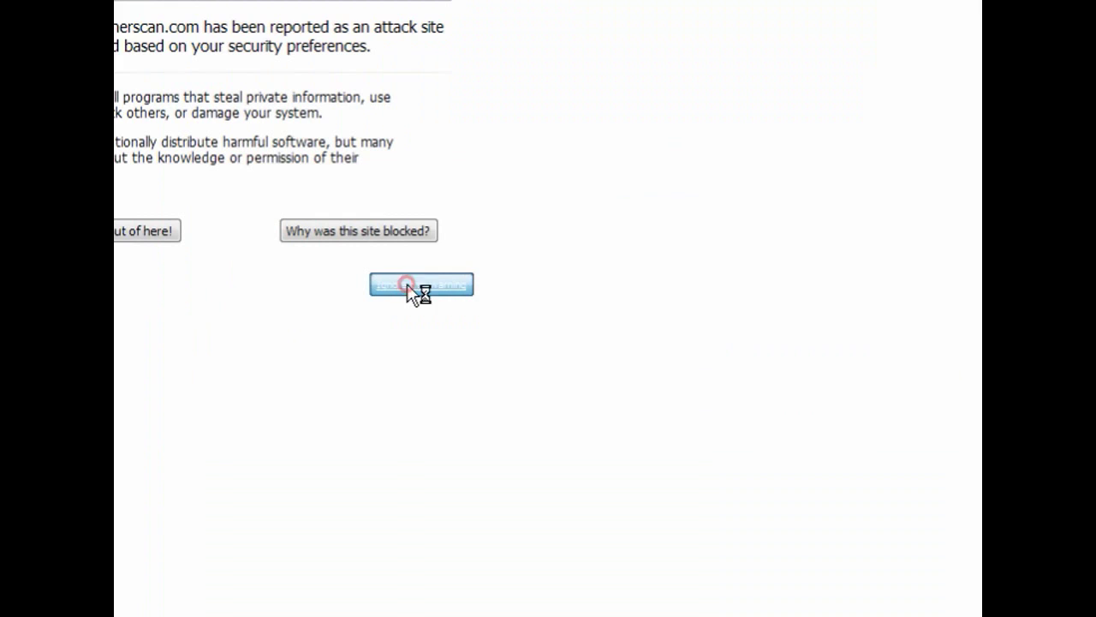
pyautogui.click(507, 402)
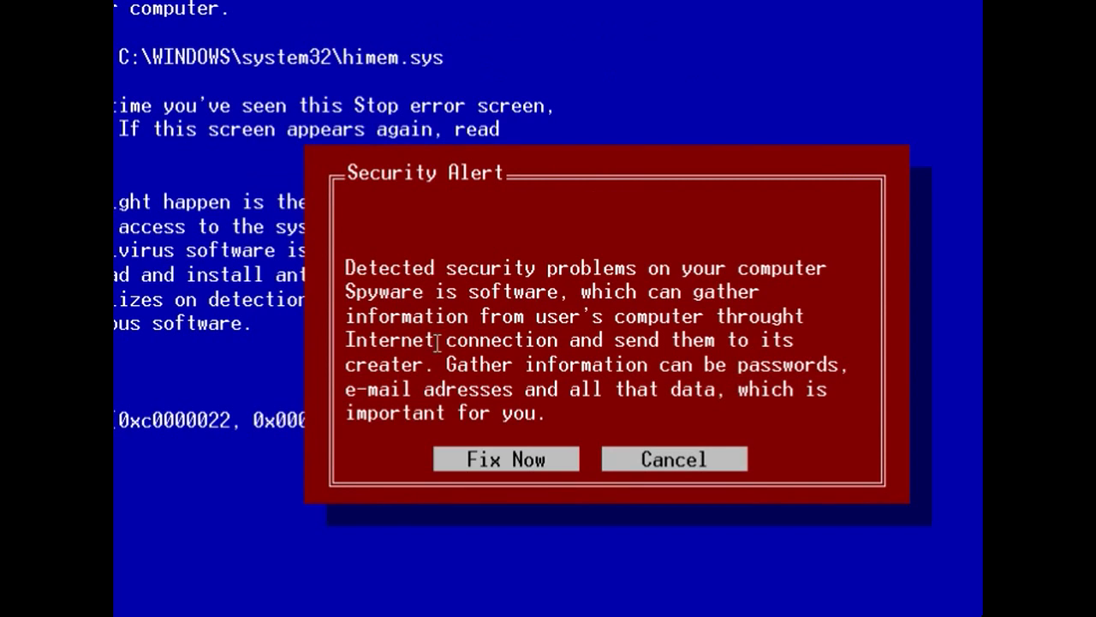
pyautogui.click(515, 467)
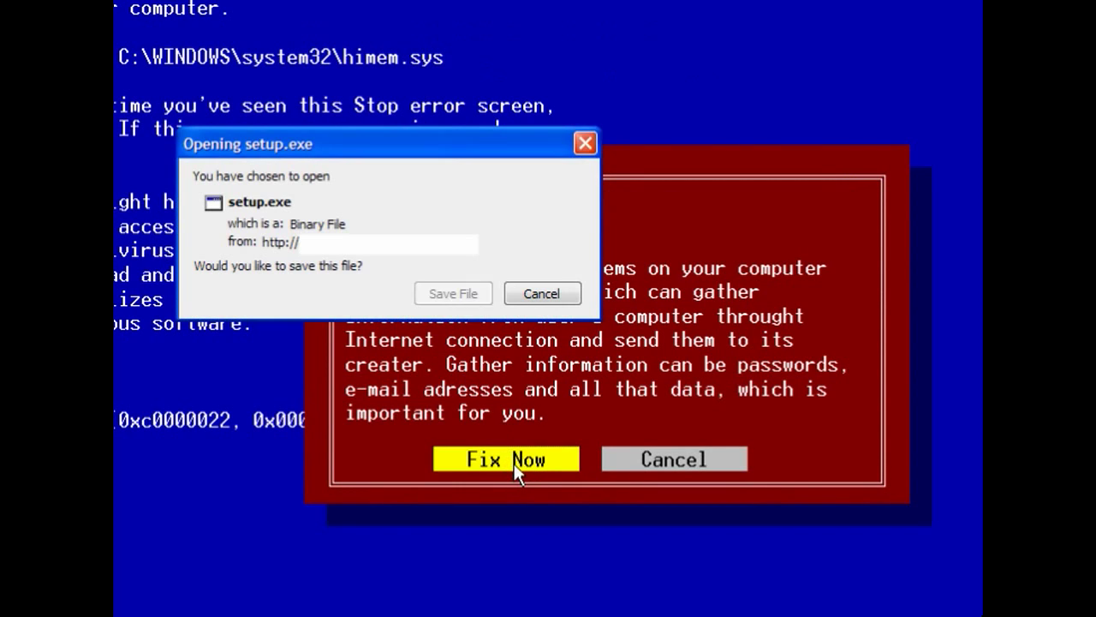
pyautogui.click(456, 294)
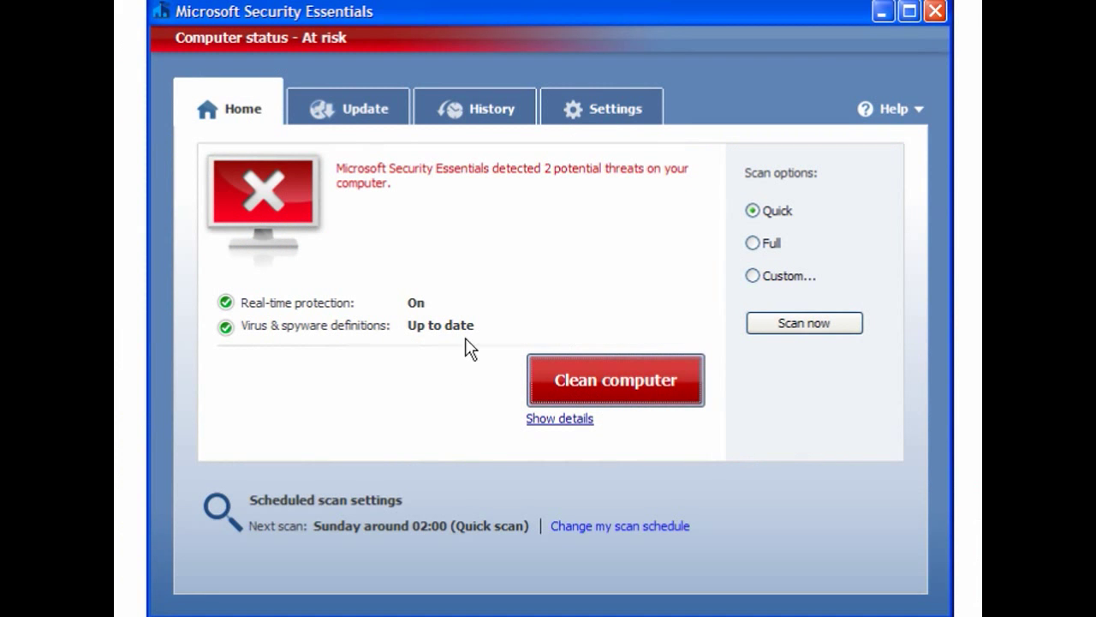
# Clean both detected threats with Microsoft Security Essentials, review the details of Trojan:Win32/Winwebsec, and close the alert.
pyautogui.click(597, 380)
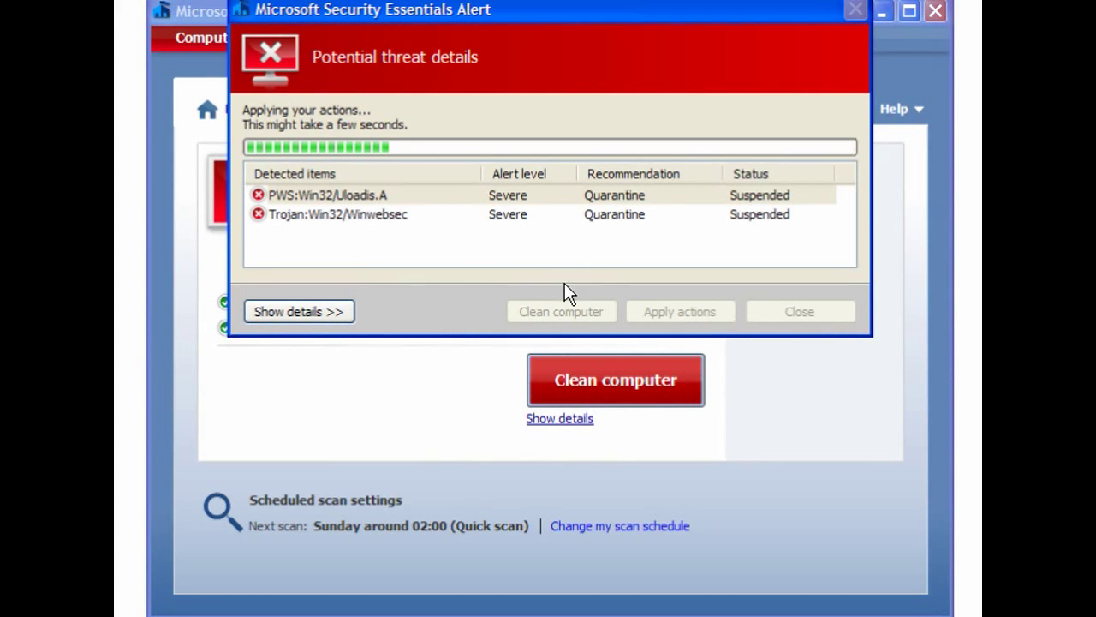
pyautogui.click(326, 314)
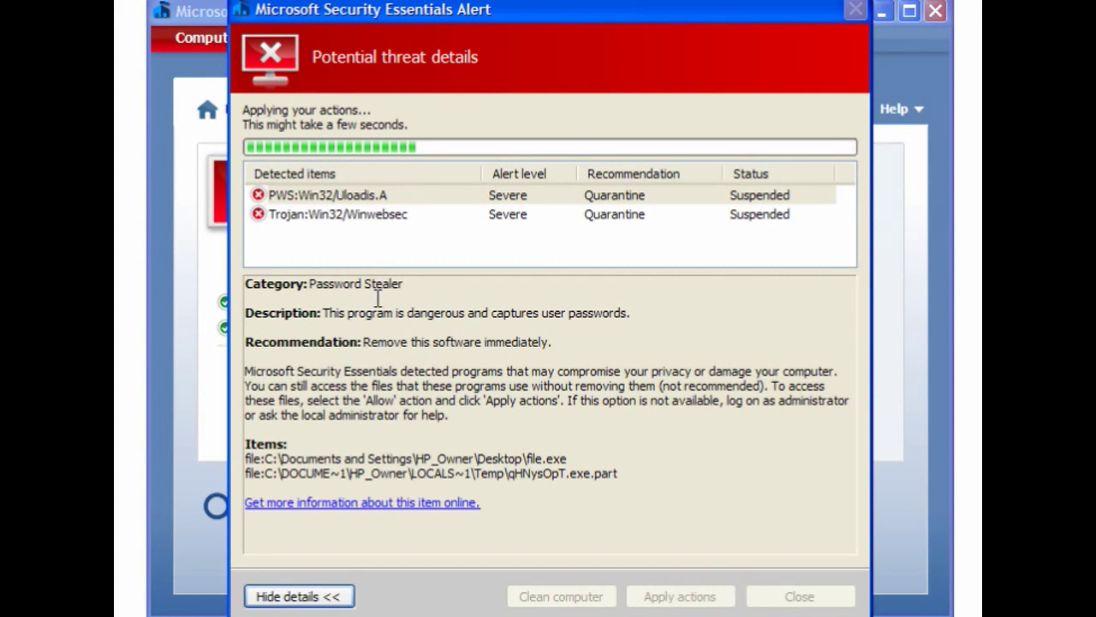
pyautogui.click(377, 215)
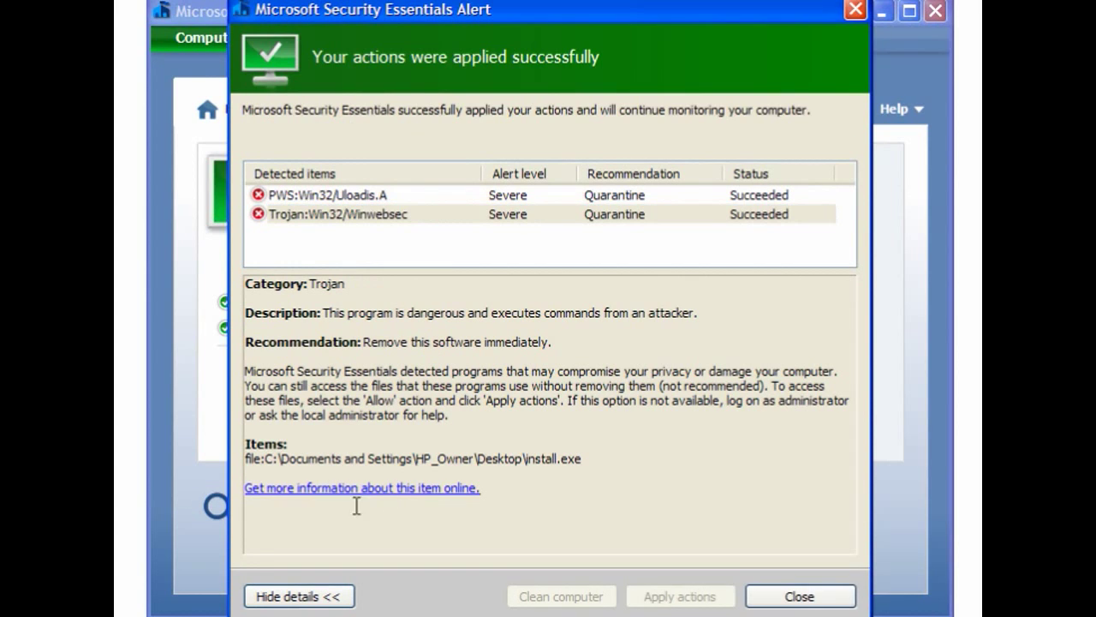
pyautogui.click(272, 598)
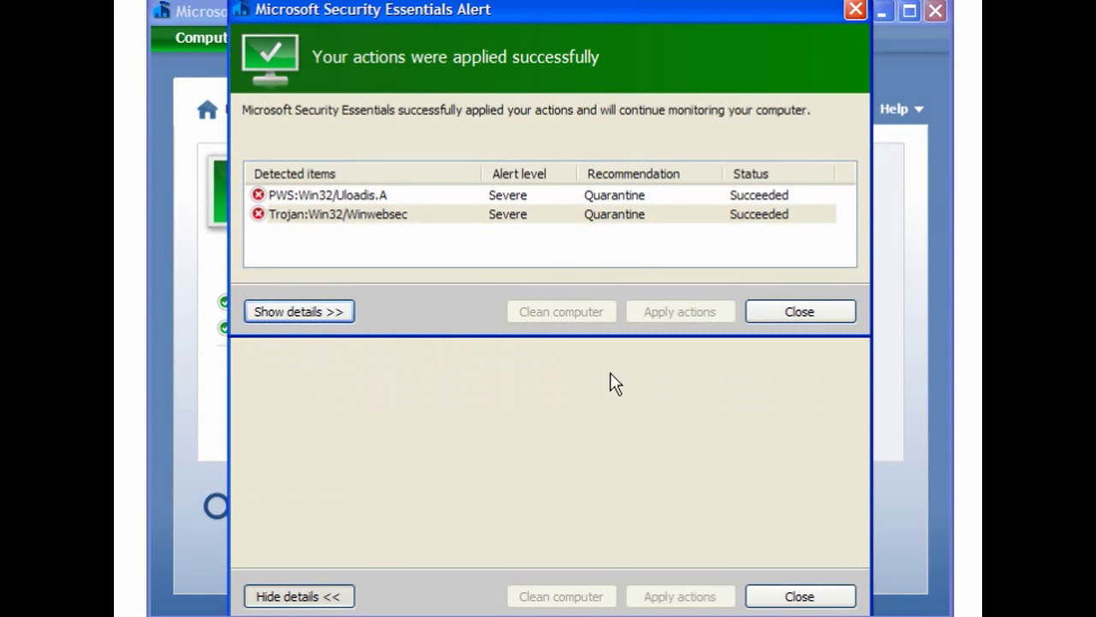
pyautogui.click(810, 315)
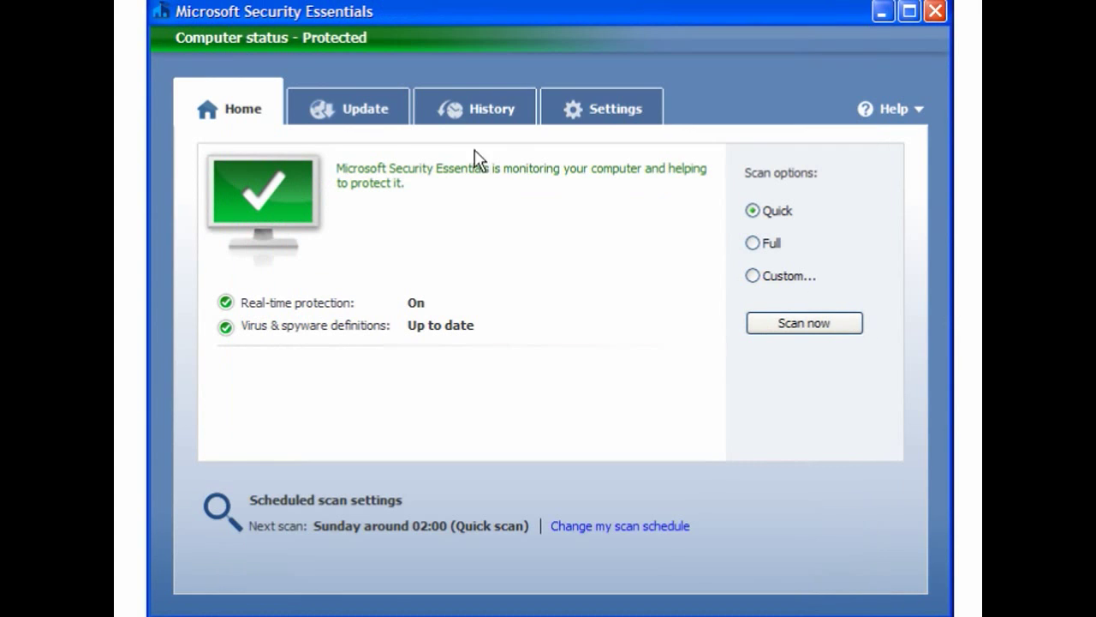
# Turn off real-time protection in Microsoft Security Essentials, save the change, and minimize its window.
pyautogui.click(607, 111)
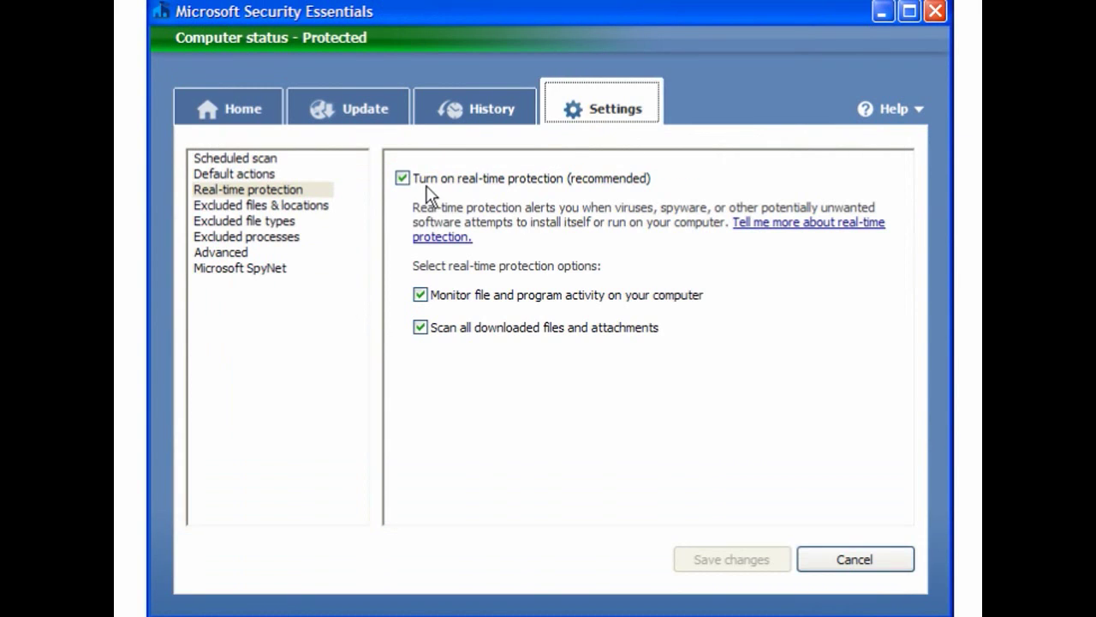
pyautogui.click(405, 179)
pyautogui.click(736, 561)
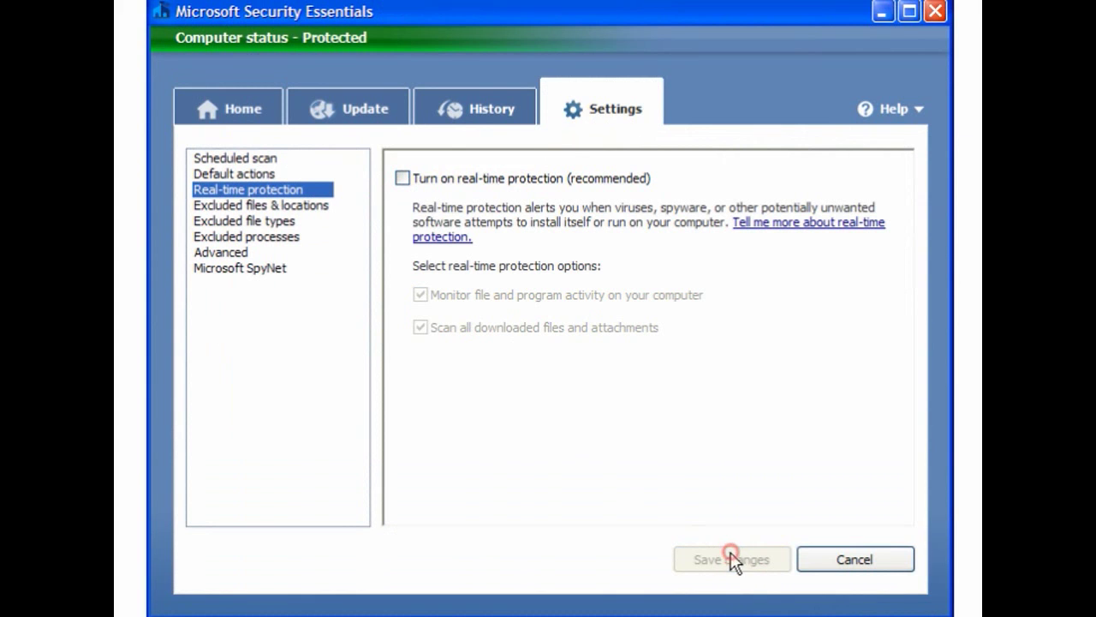
pyautogui.click(881, 12)
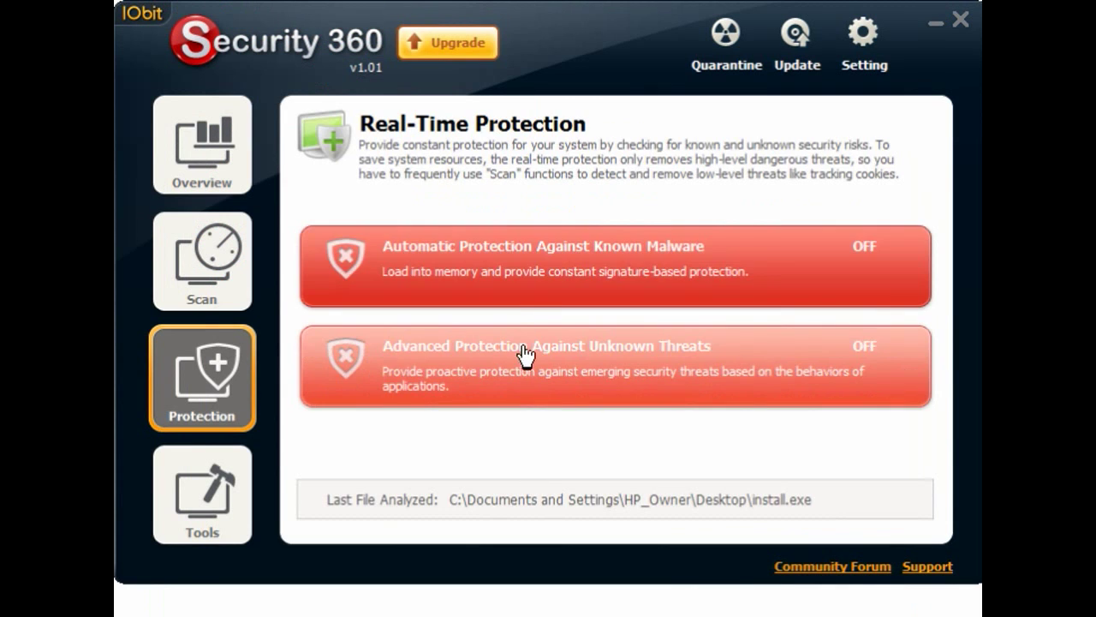
# Turn on Automatic Protection Against Known Malware and Advanced Protection Against Unknown Threats in IObit Security 360, and minimize it.
pyautogui.click(520, 281)
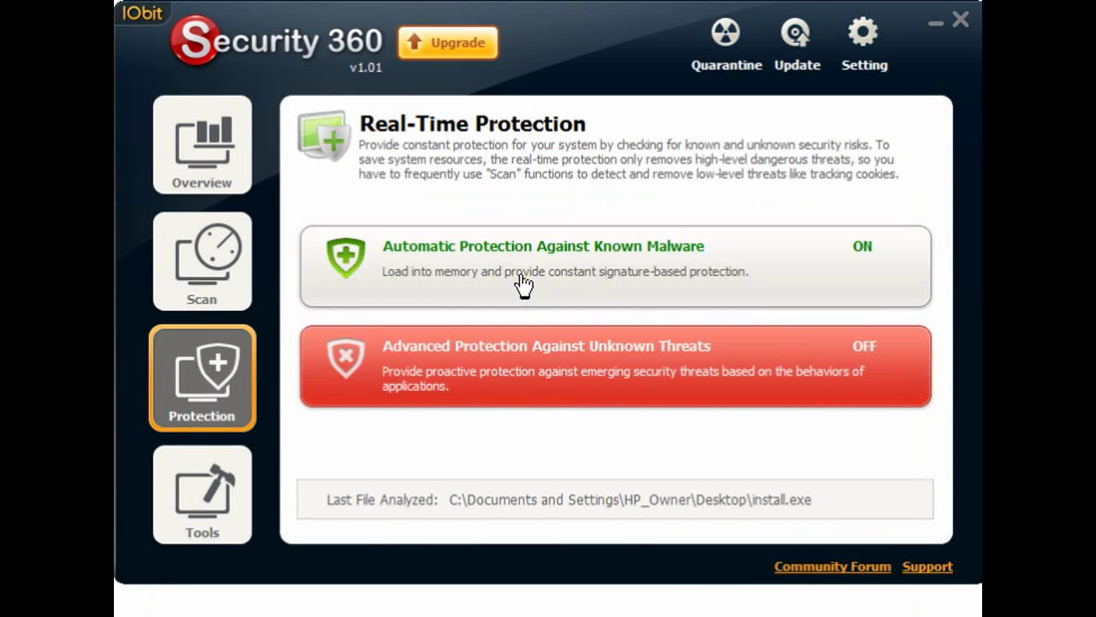
pyautogui.click(526, 375)
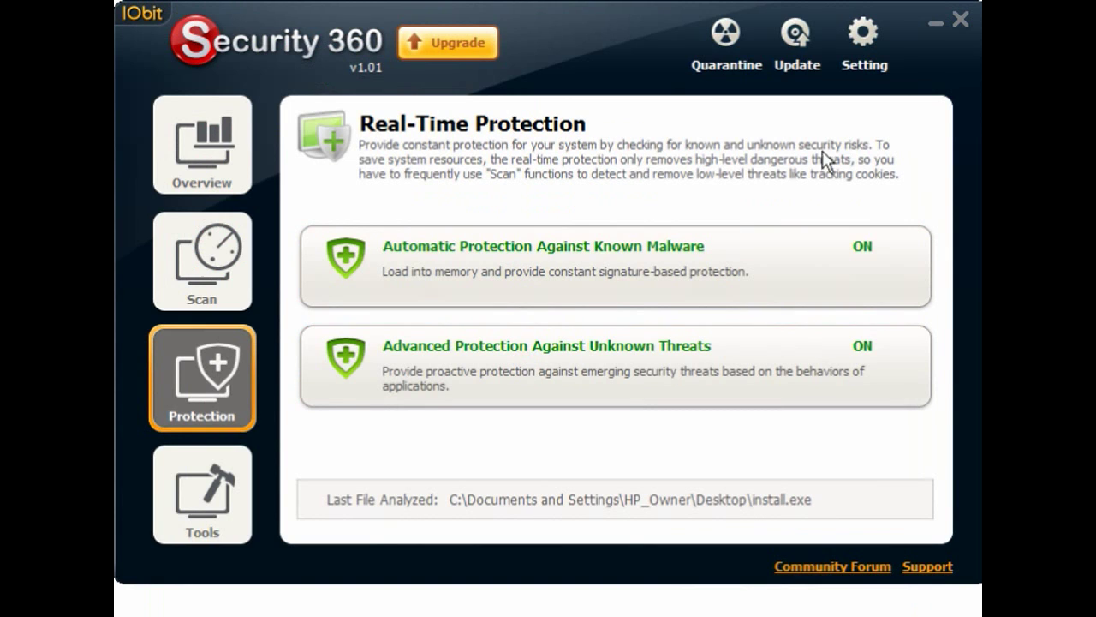
pyautogui.click(936, 22)
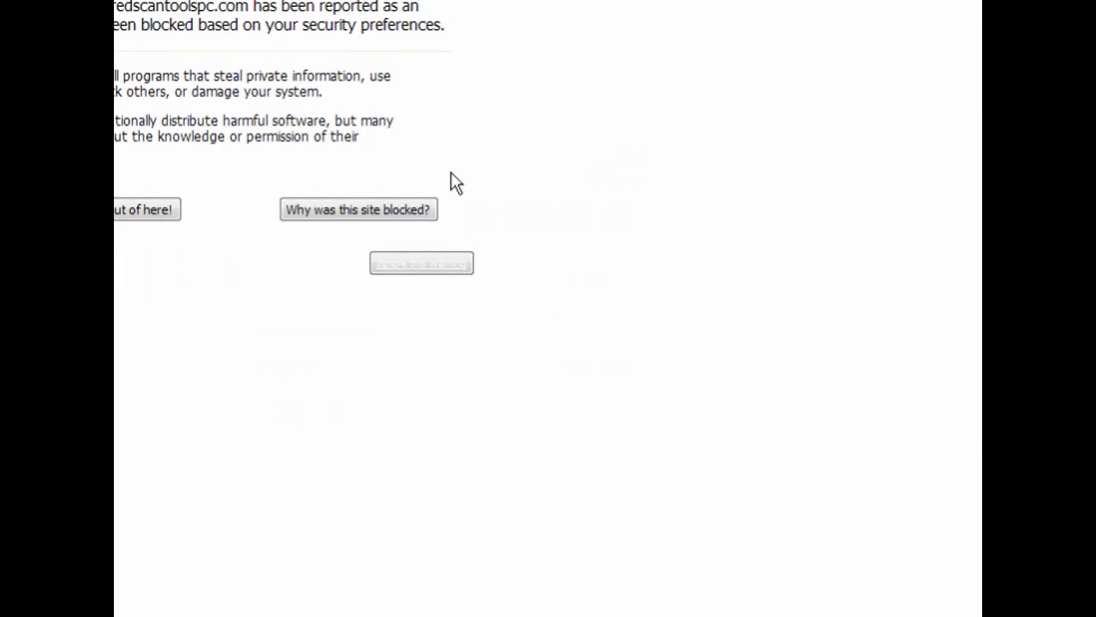
# Bypass the attack-site and WOT poor-reputation warnings, accepting the fake System Security scan prompt and infection message.
pyautogui.click(411, 282)
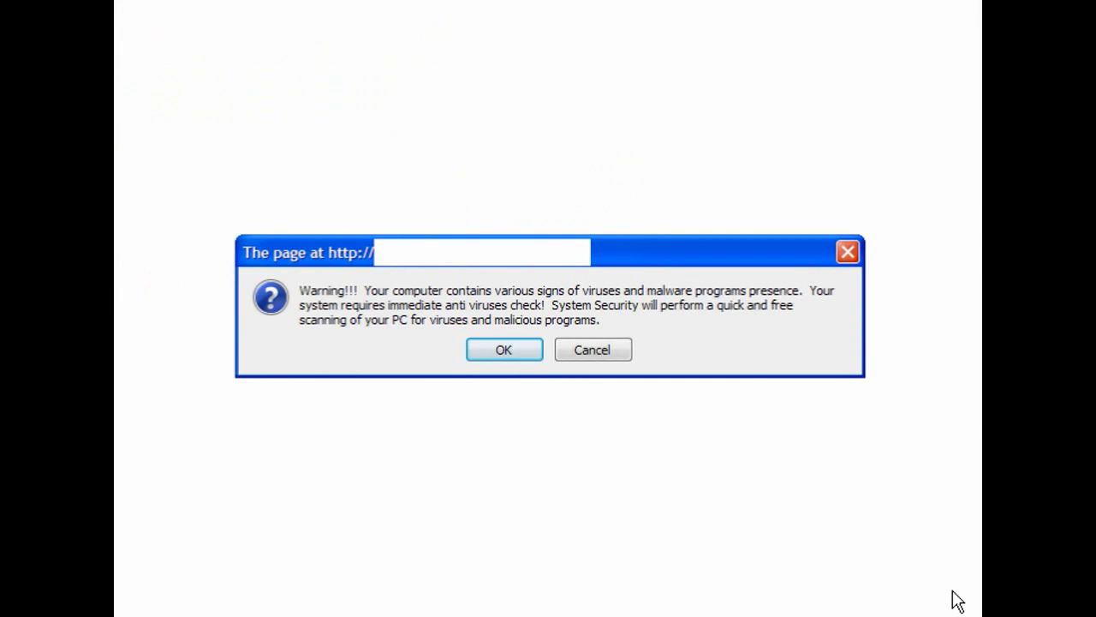
pyautogui.click(513, 349)
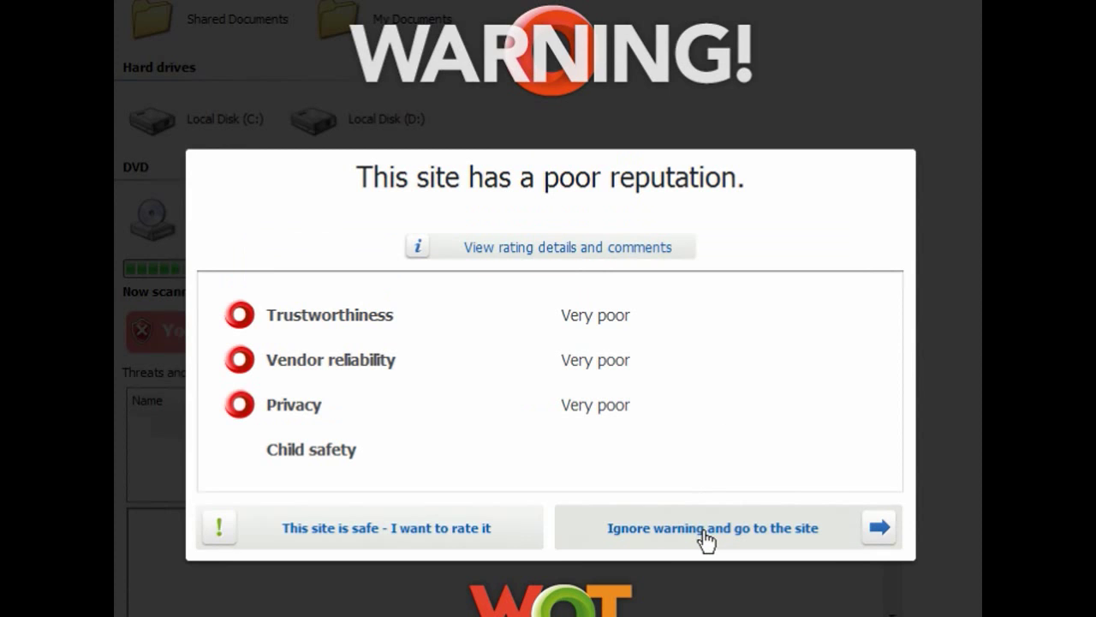
pyautogui.click(707, 538)
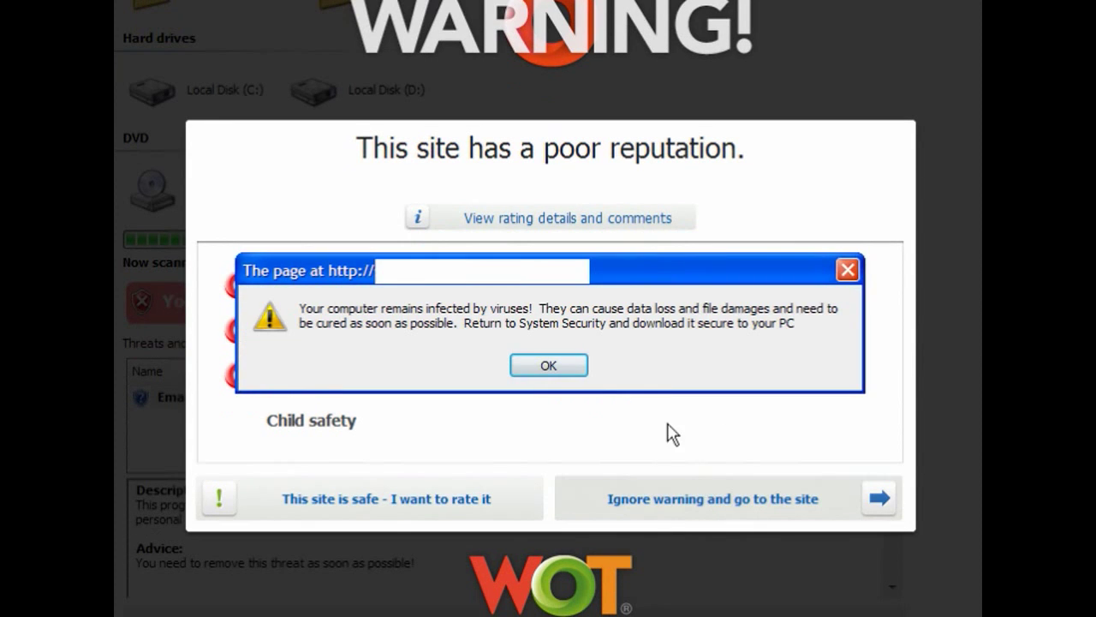
pyautogui.click(549, 365)
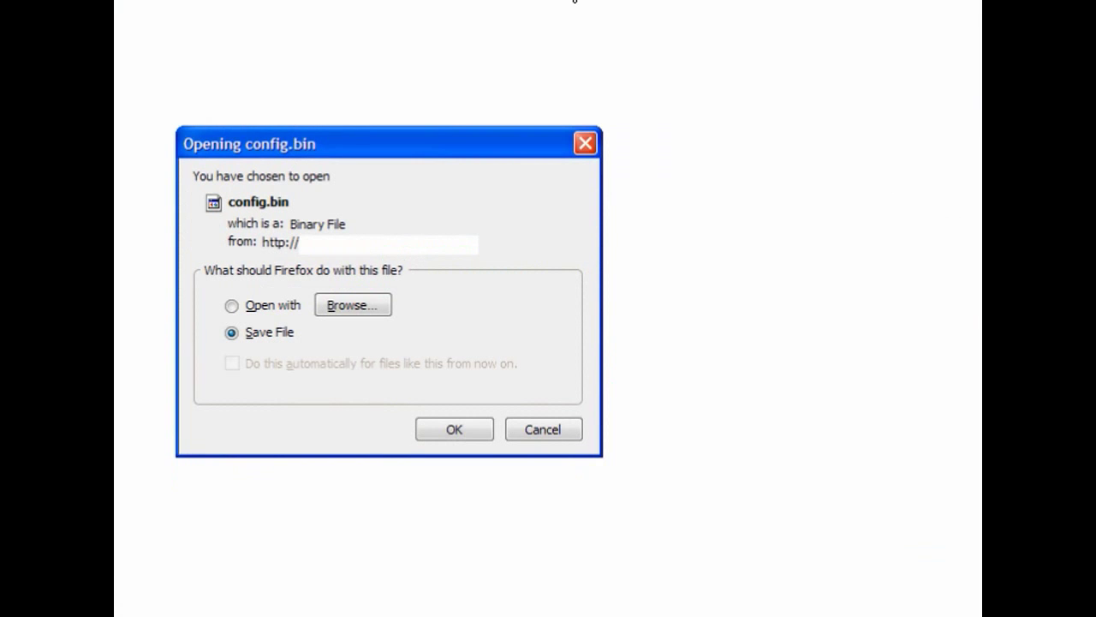
# Save both config.bin downloads and the setup.exe offered by the fake Security Alert's Fix Now option.
pyautogui.click(480, 439)
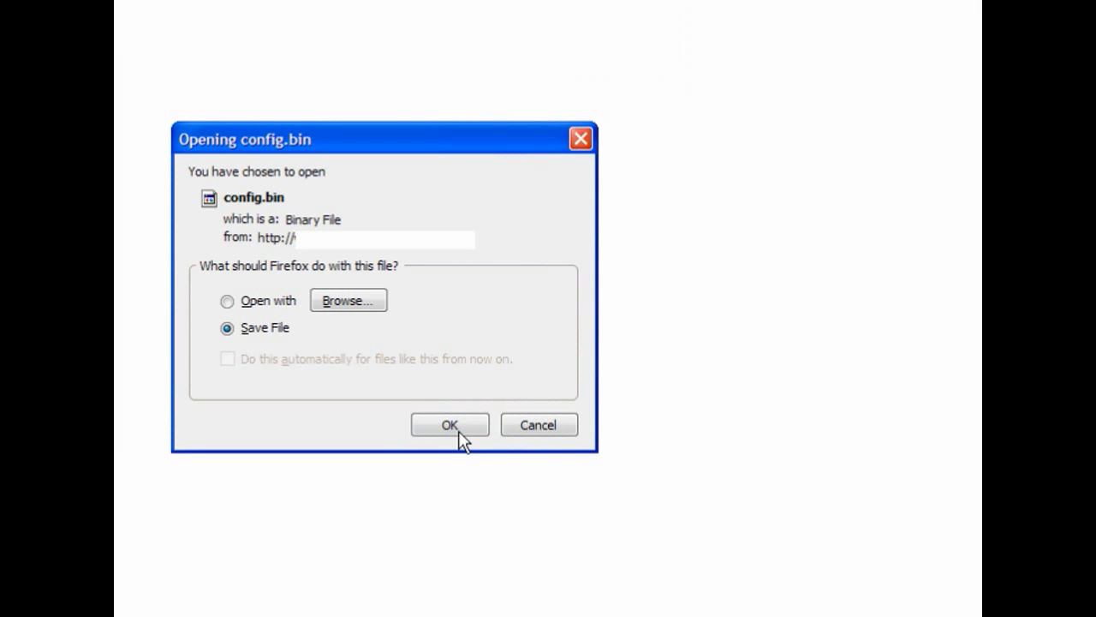
pyautogui.click(459, 421)
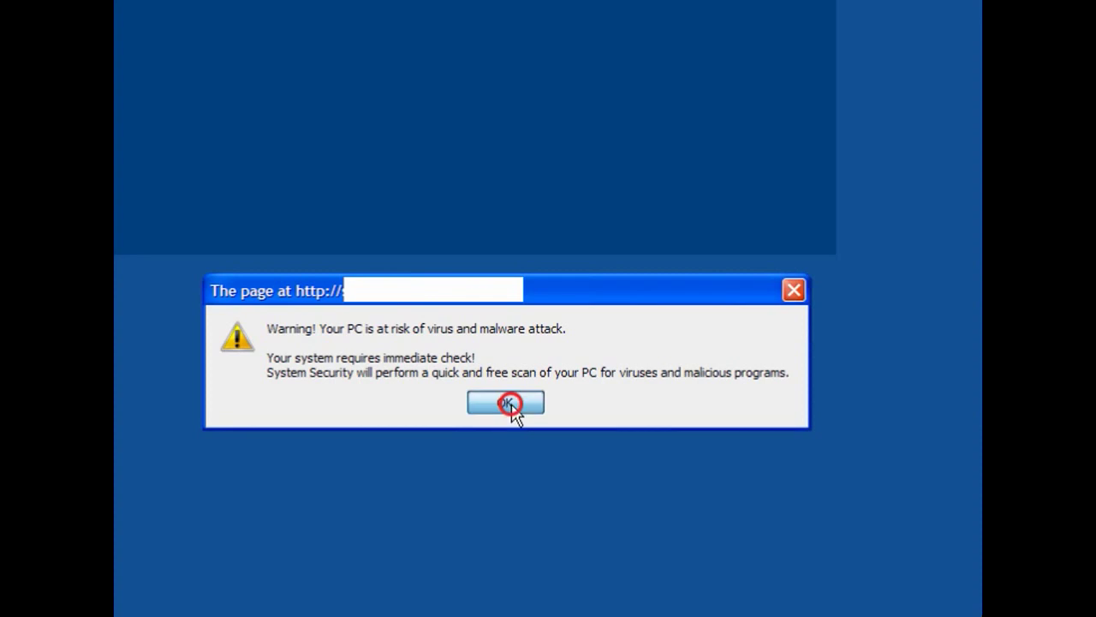
pyautogui.click(510, 404)
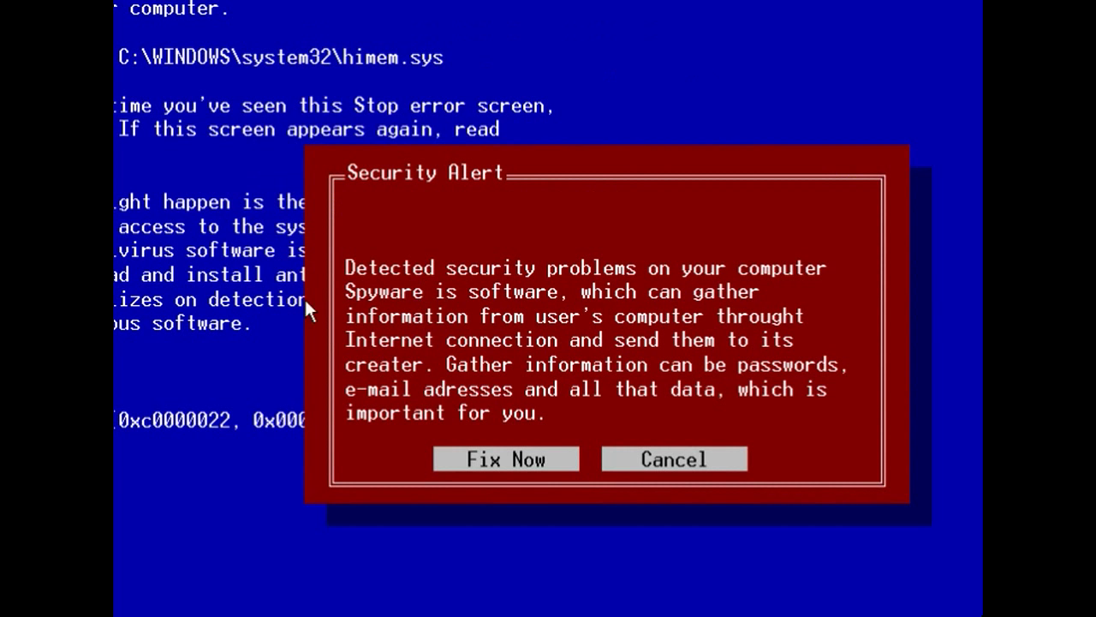
pyautogui.click(491, 467)
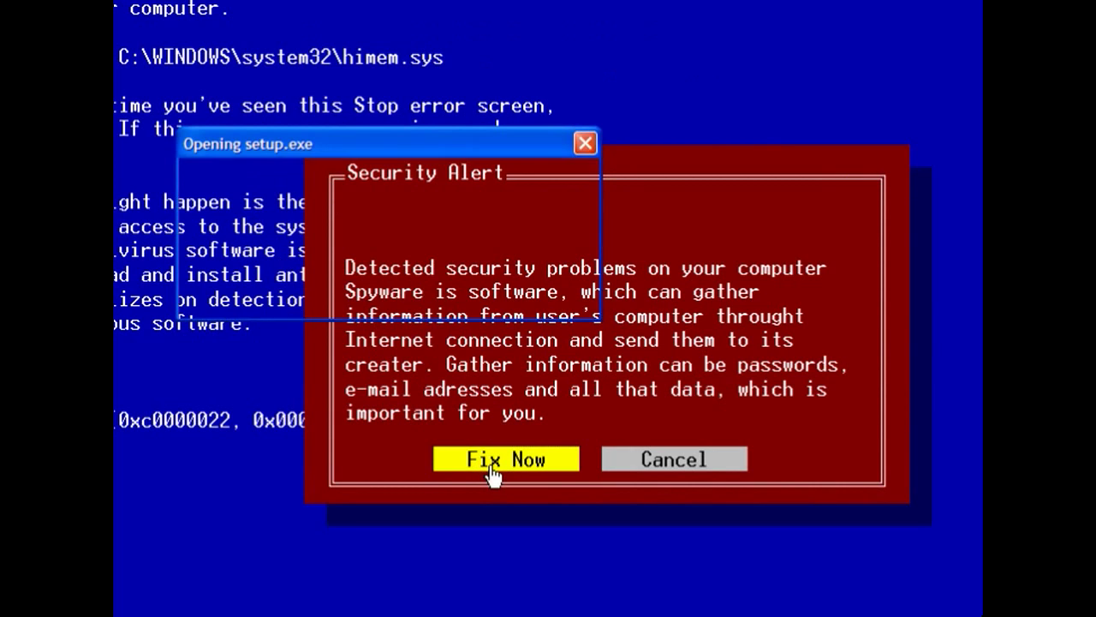
pyautogui.click(467, 295)
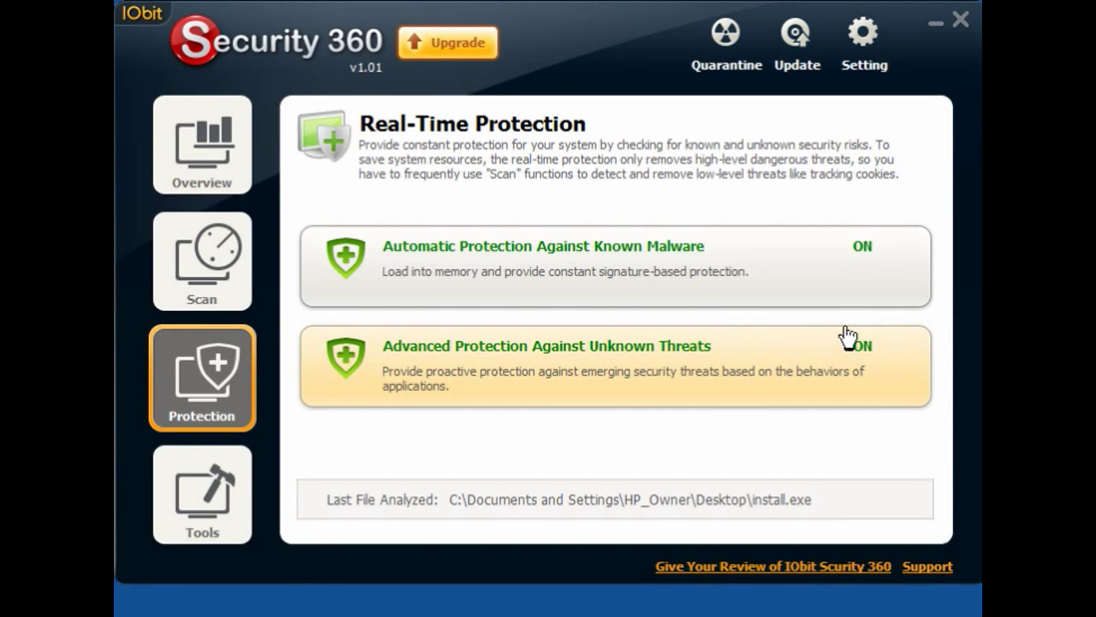
# Minimize IObit Security 360, run install.exe from the desktop, and quarantine the file from the threat alert.
pyautogui.click(937, 26)
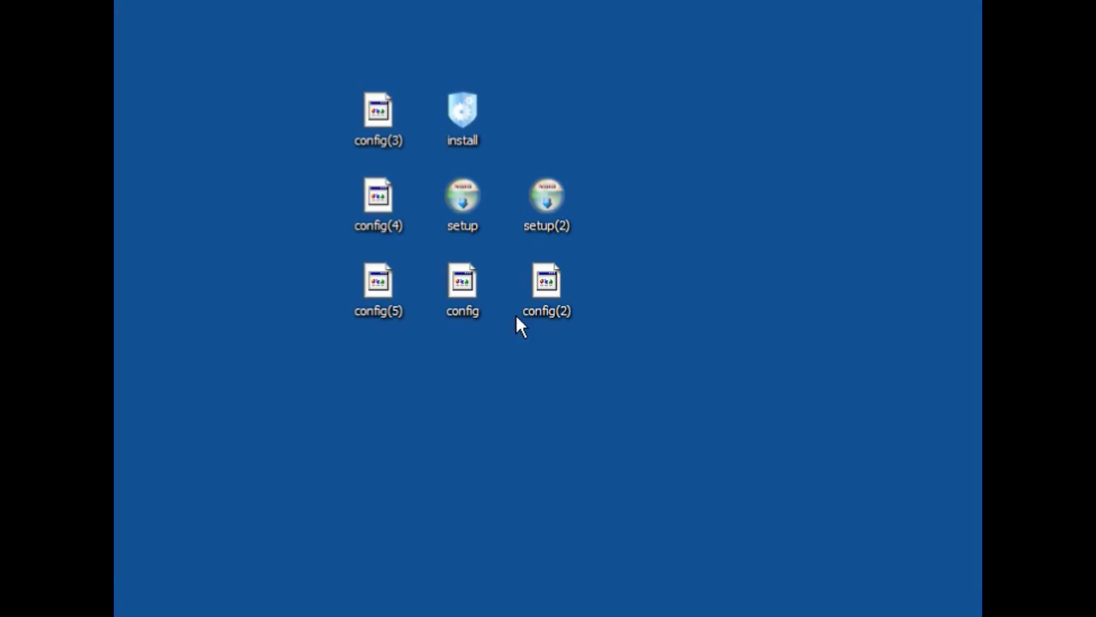
pyautogui.doubleClick(464, 110)
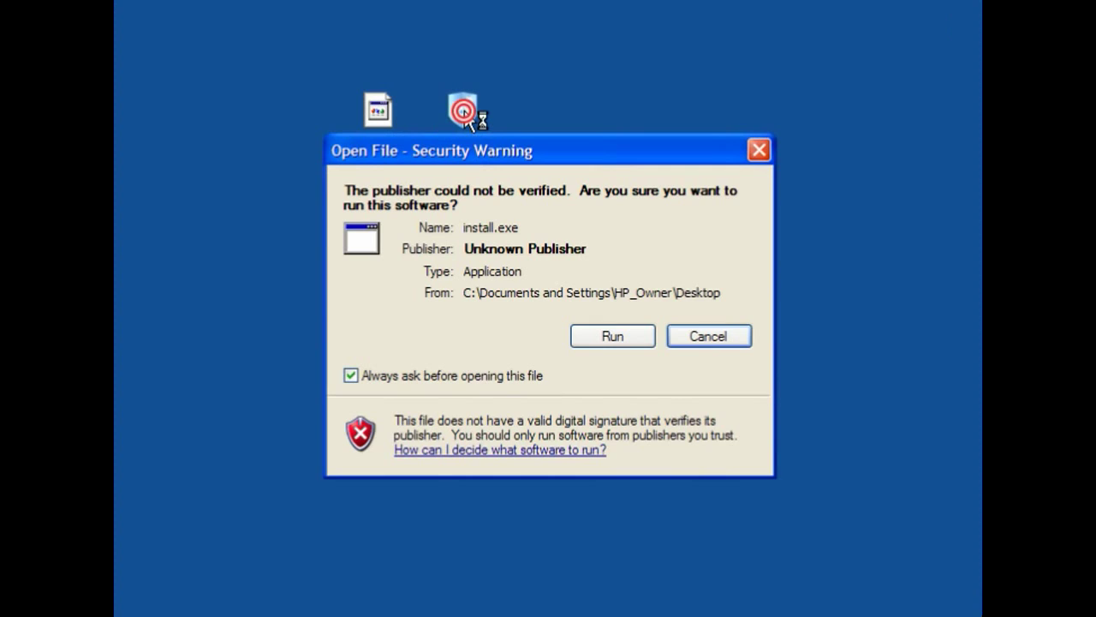
pyautogui.click(606, 336)
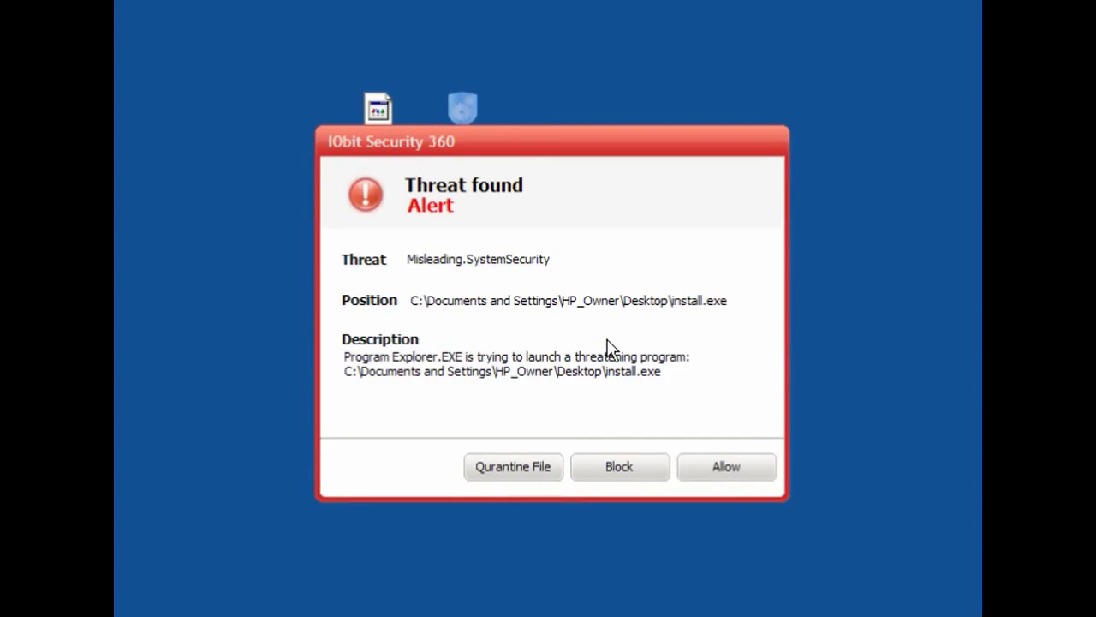
pyautogui.click(534, 473)
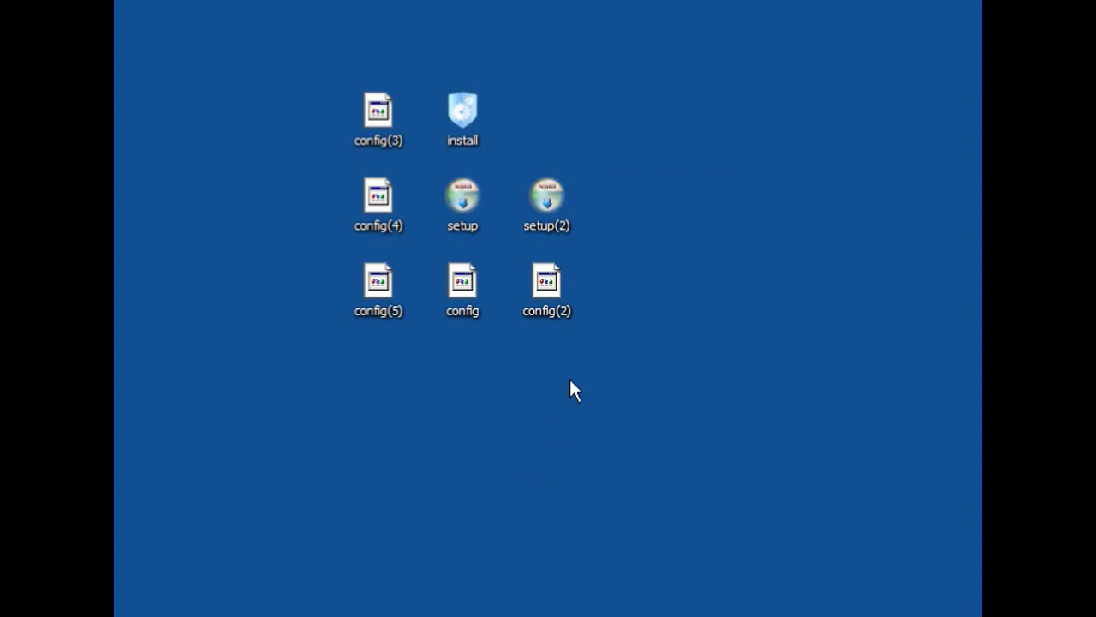
# Run the downloaded setup file and stop its unknown start up item ie3du4yn.exe, remembering the operation.
pyautogui.doubleClick(471, 204)
pyautogui.click(611, 343)
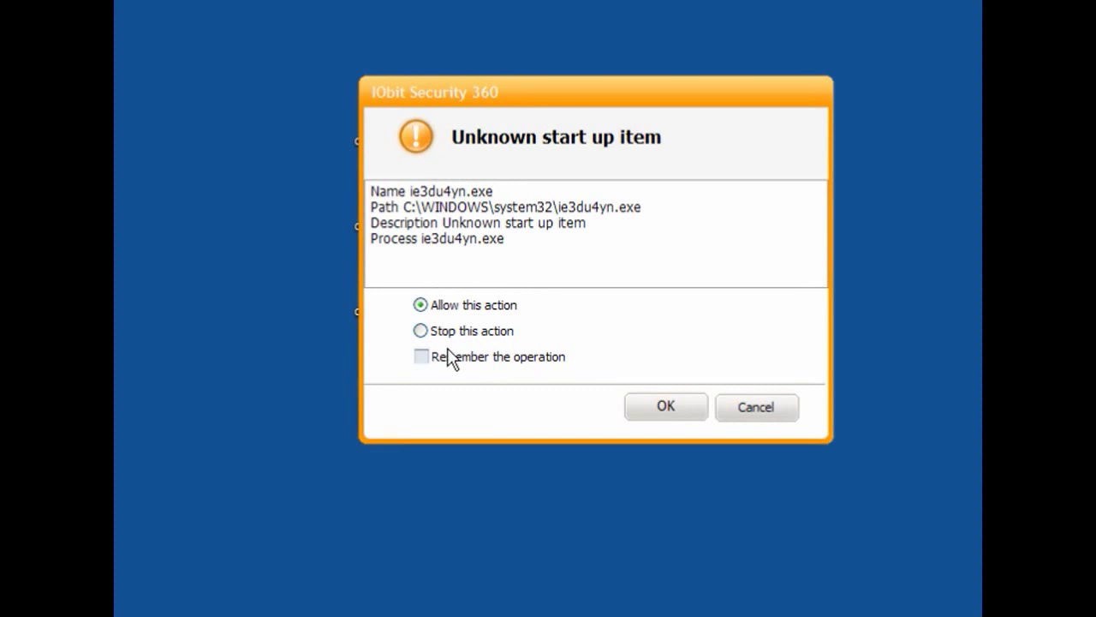
pyautogui.click(421, 334)
pyautogui.click(421, 358)
pyautogui.click(677, 409)
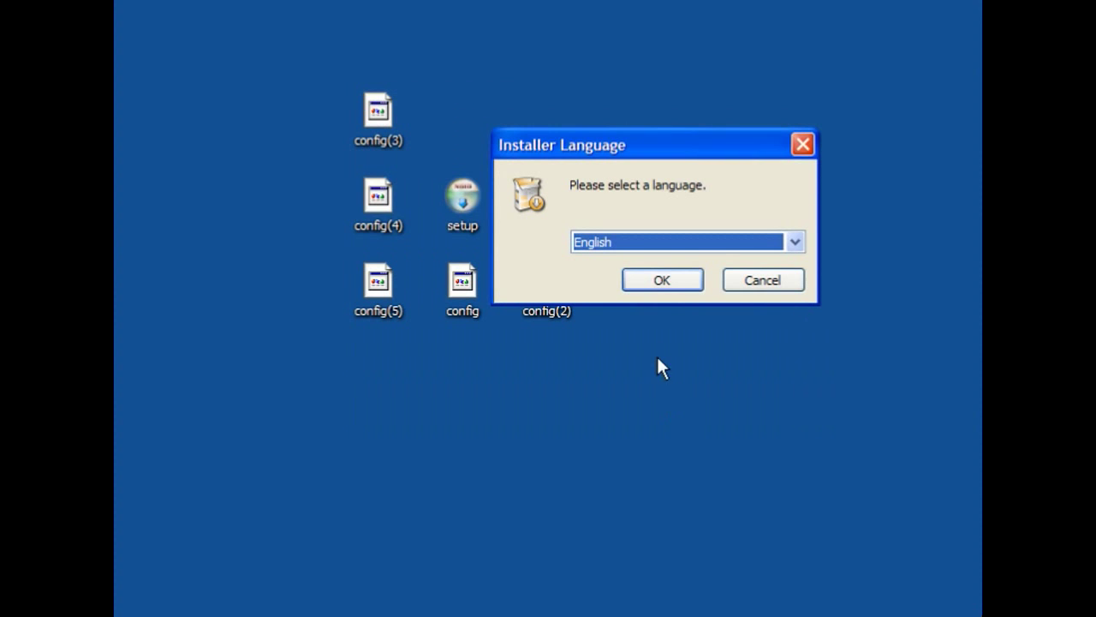
# Install SecureWarrior 1.2.0.63 in English with the default components.
pyautogui.moveTo(706, 162); pyautogui.dragTo(595, 174)
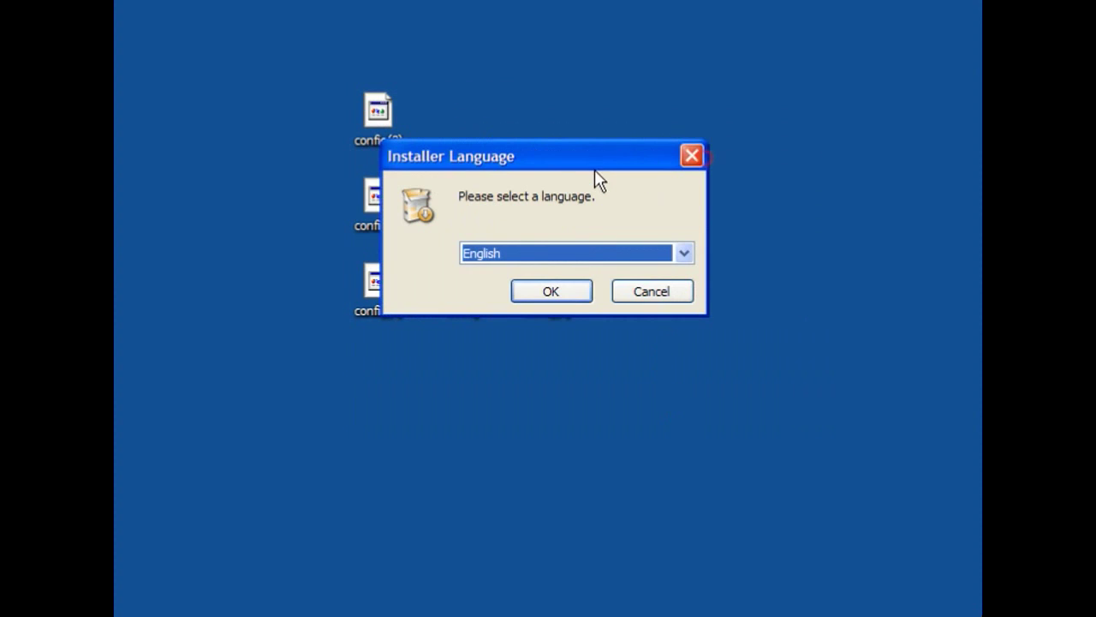
pyautogui.click(588, 292)
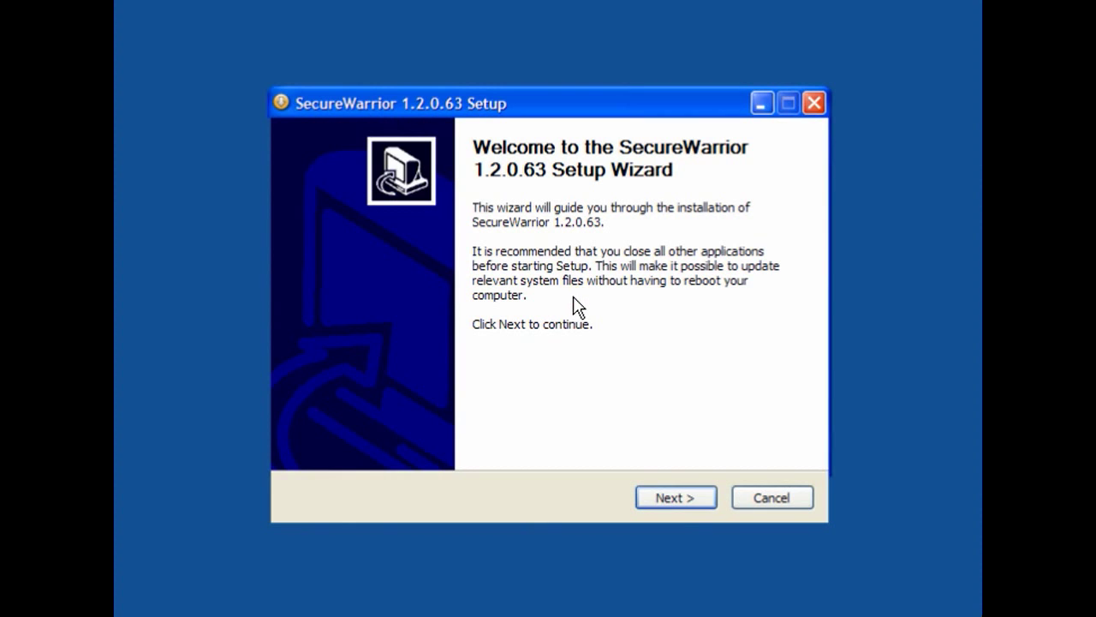
pyautogui.click(677, 505)
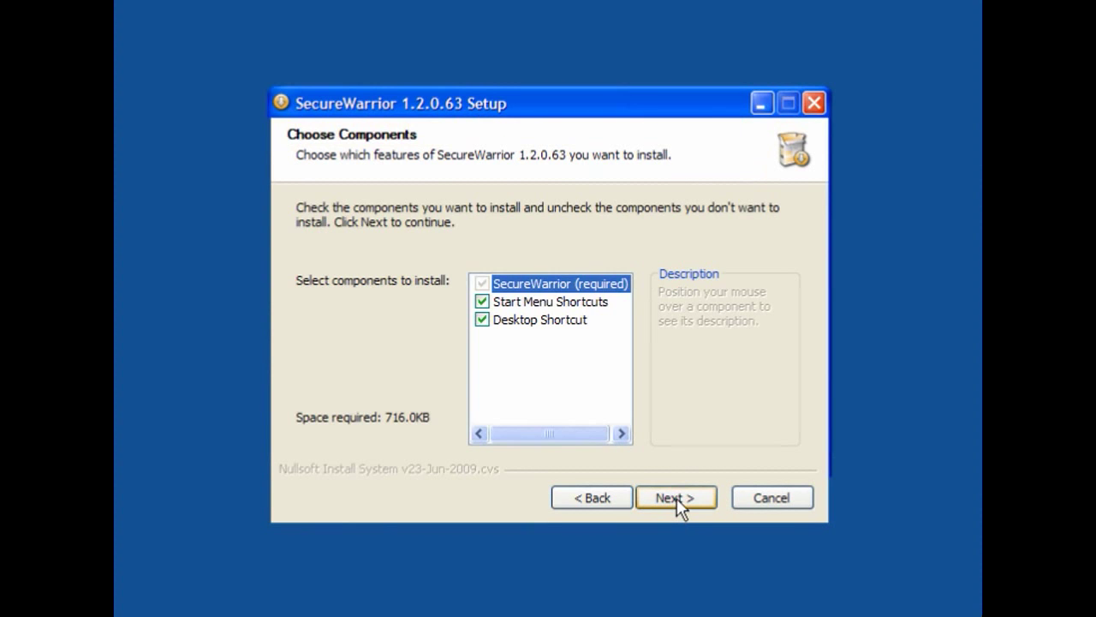
pyautogui.click(676, 498)
pyautogui.click(677, 498)
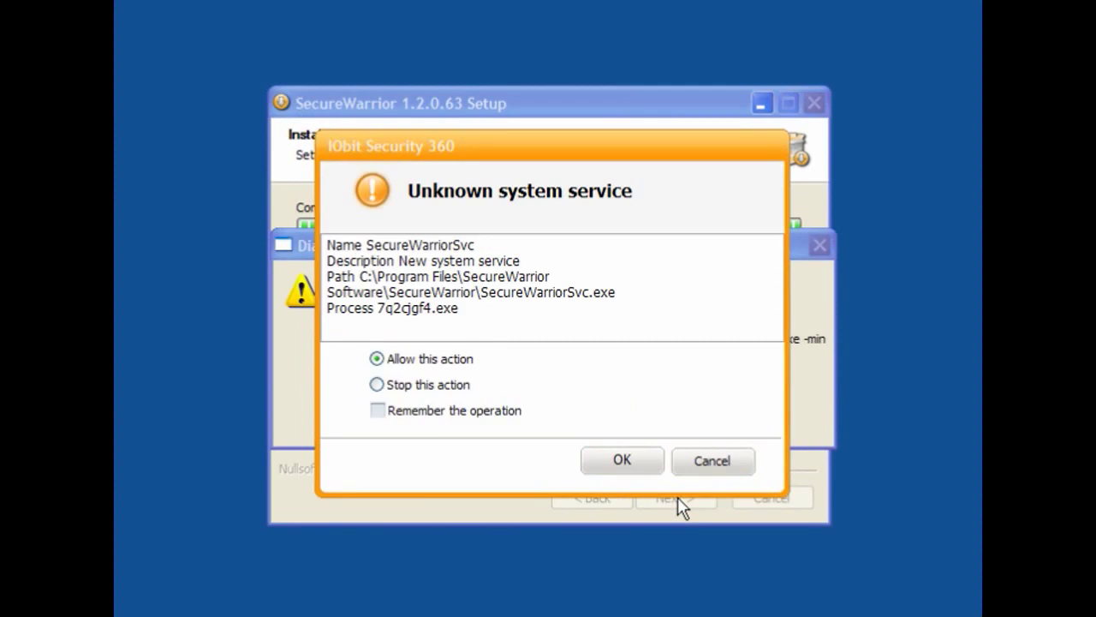
# Stop SecureWarriorSvc and the following IObit prompt's action, remembering both choices, and deny SecureWarrior's Run registry entry in RegistryProt.
pyautogui.click(376, 385)
pyautogui.click(378, 410)
pyautogui.click(620, 462)
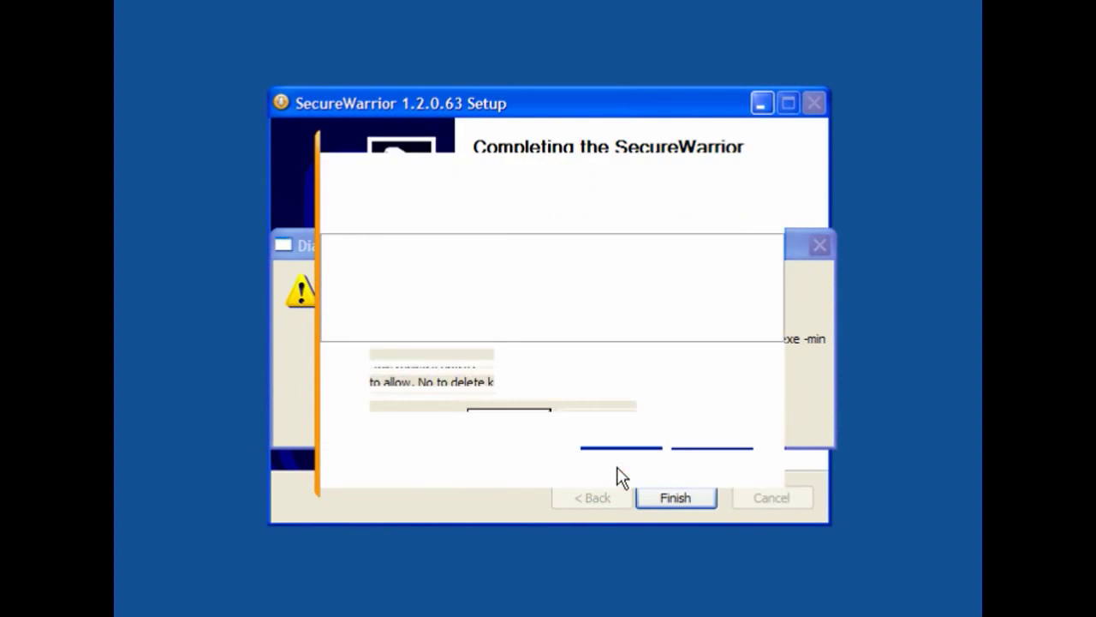
pyautogui.click(376, 384)
pyautogui.click(378, 410)
pyautogui.click(620, 456)
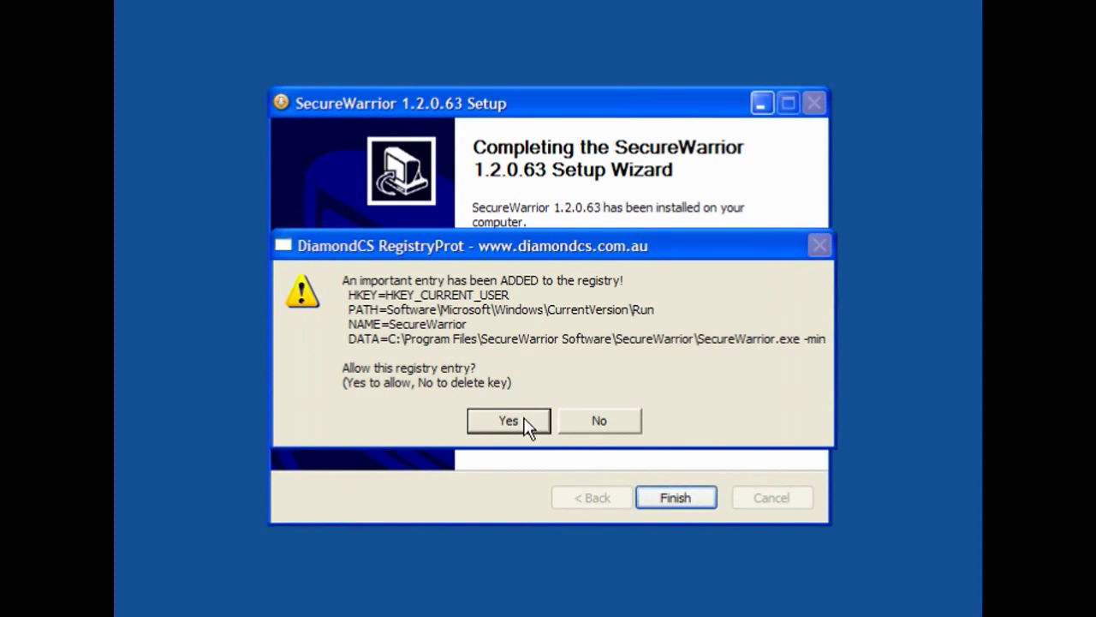
pyautogui.click(597, 421)
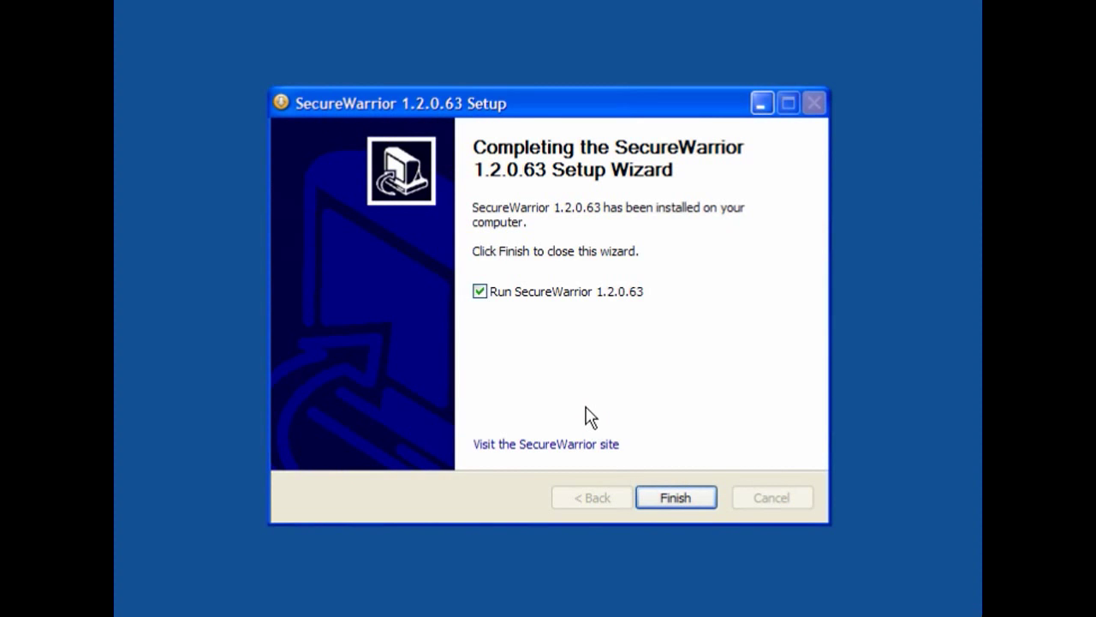
# Finish the setup wizard with Run SecureWarrior 1.2.0.63 enabled and close the SecureWarrior window.
pyautogui.click(677, 498)
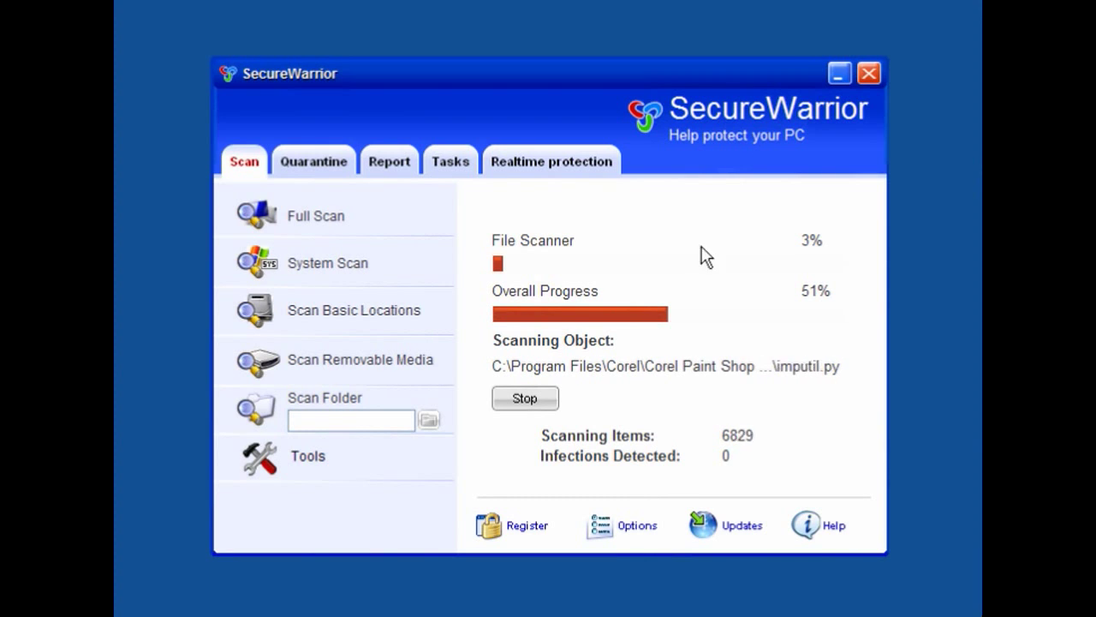
pyautogui.click(868, 73)
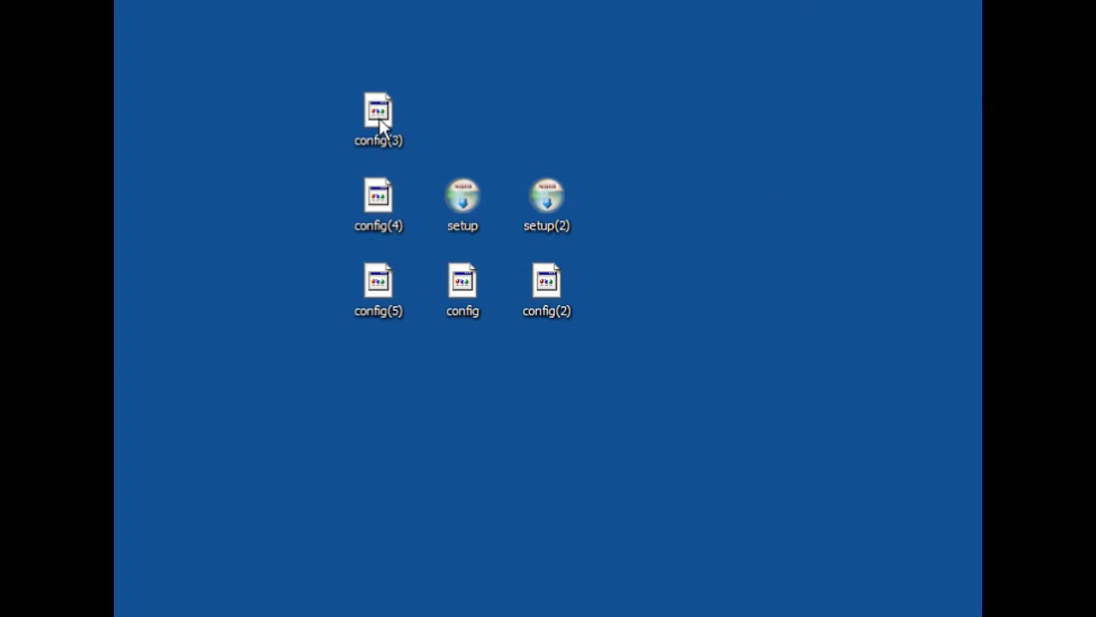
# Try to open the downloaded config files on the desktop.
pyautogui.doubleClick(522, 286)
pyautogui.click(492, 324)
pyautogui.doubleClick(468, 290)
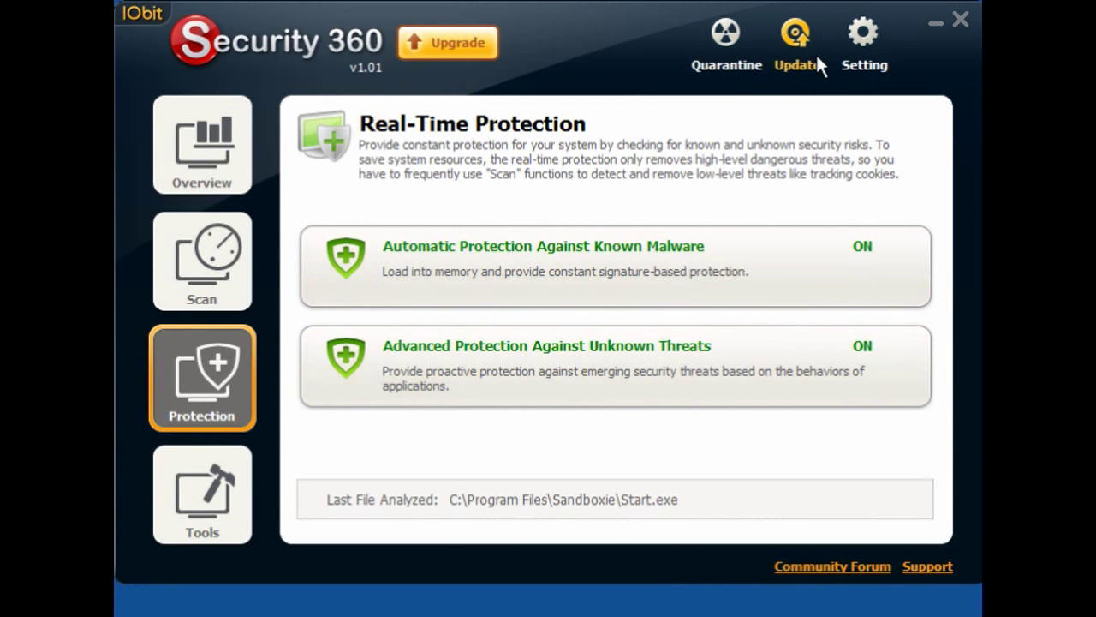
# Check IObit Security 360 for updates and finish the update wizard.
pyautogui.click(773, 69)
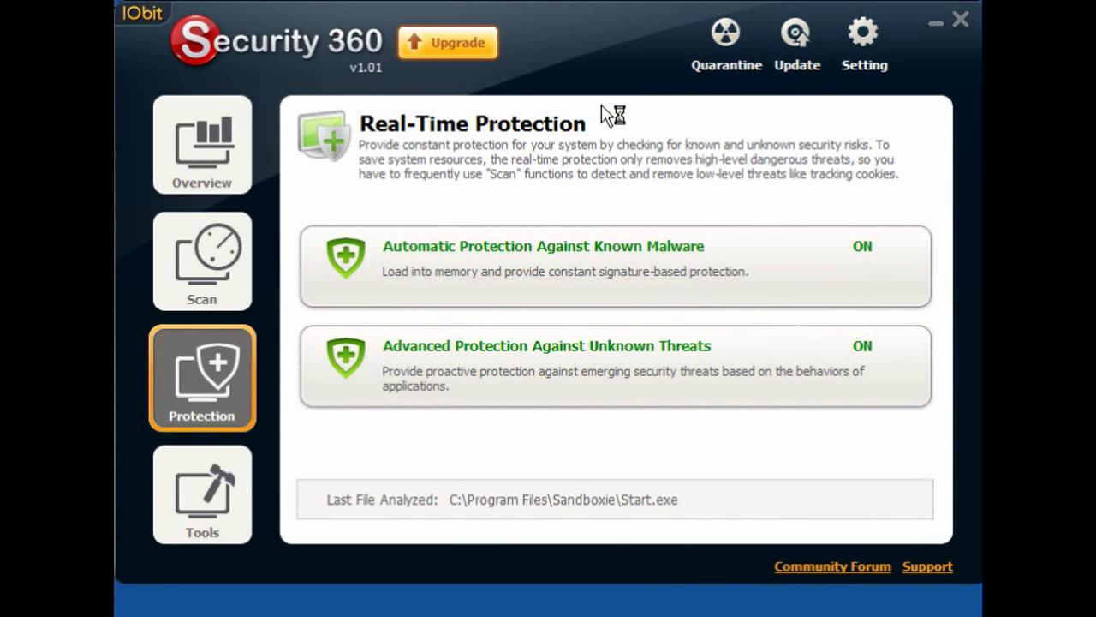
pyautogui.click(671, 526)
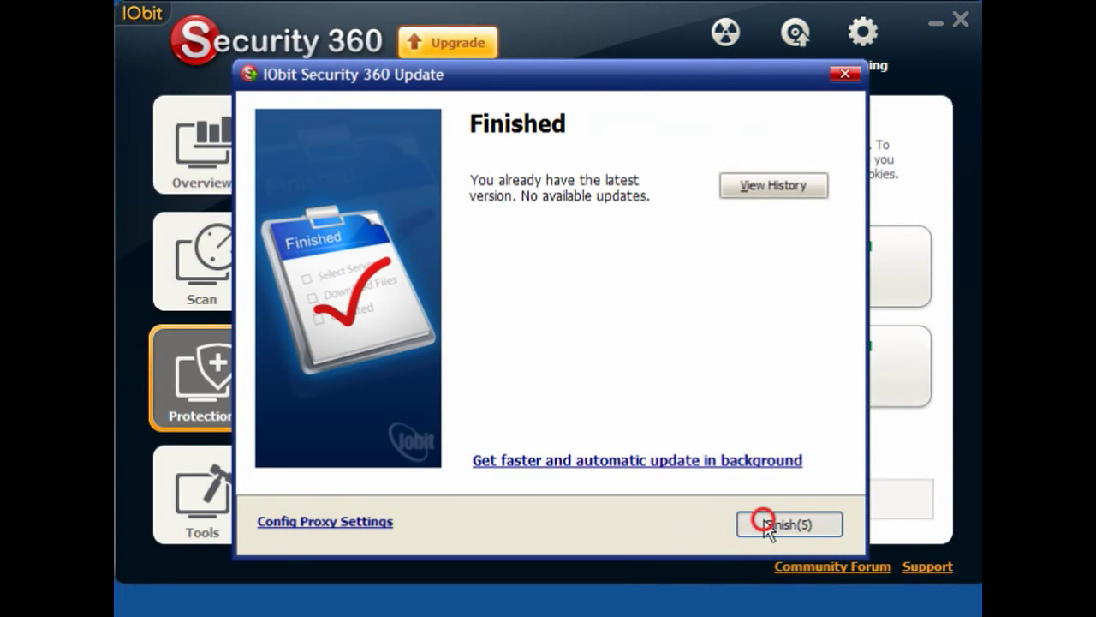
pyautogui.click(761, 521)
# Run a custom scan of the HP_PAVILION (C:) drive in IObit Security 360 and close its window.
pyautogui.click(219, 267)
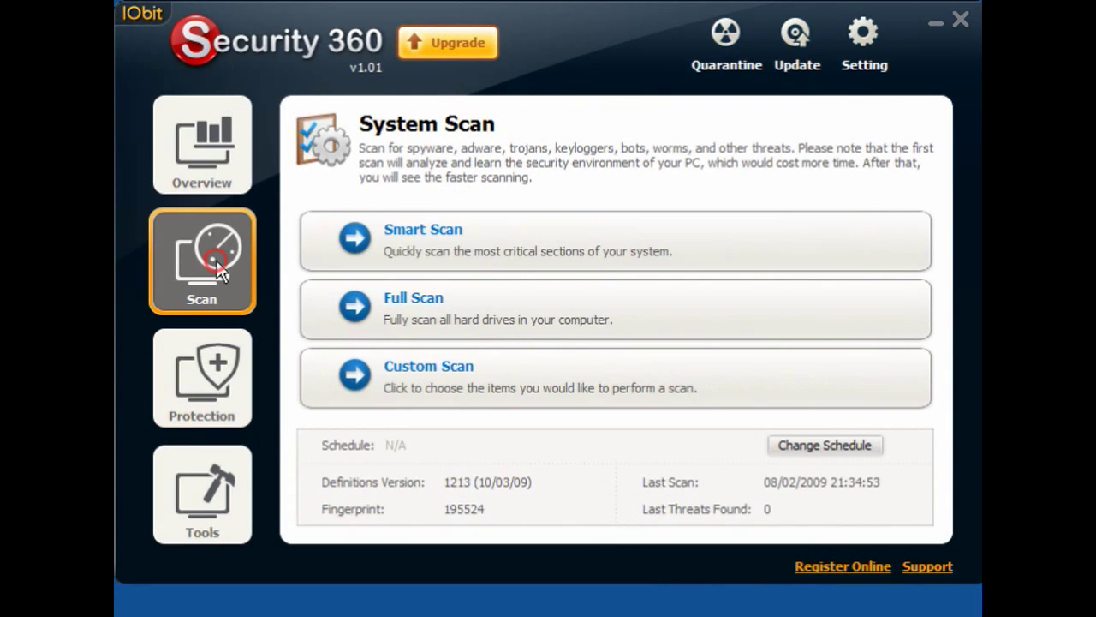
pyautogui.click(411, 360)
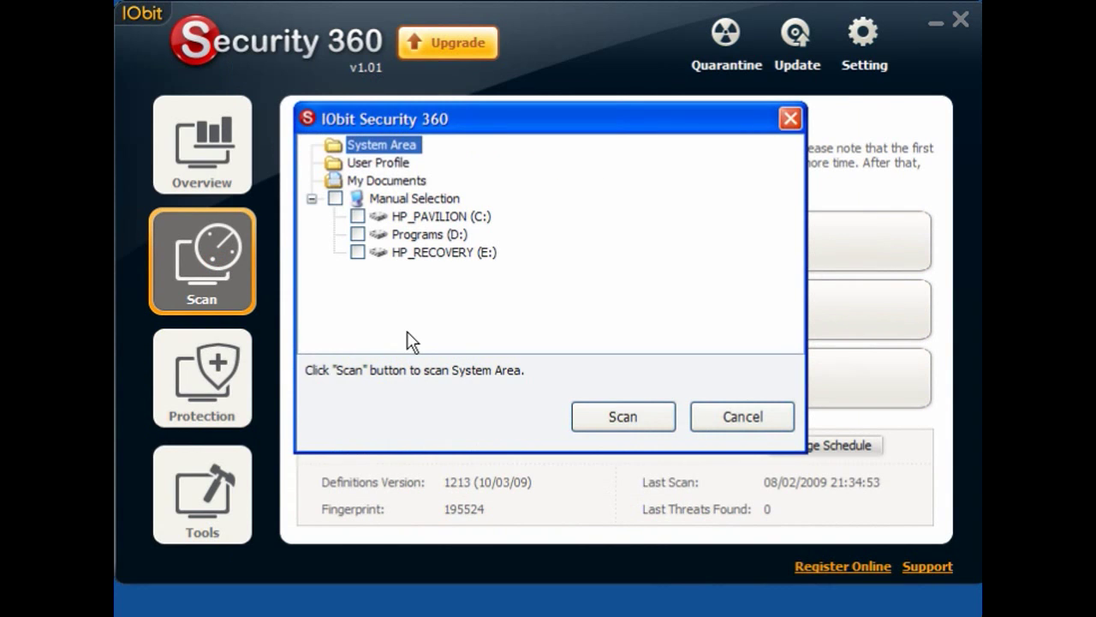
pyautogui.press('Down')
pyautogui.press('Down')
pyautogui.press('Down')
pyautogui.press('Down')
pyautogui.press('space')
pyautogui.press('Down')
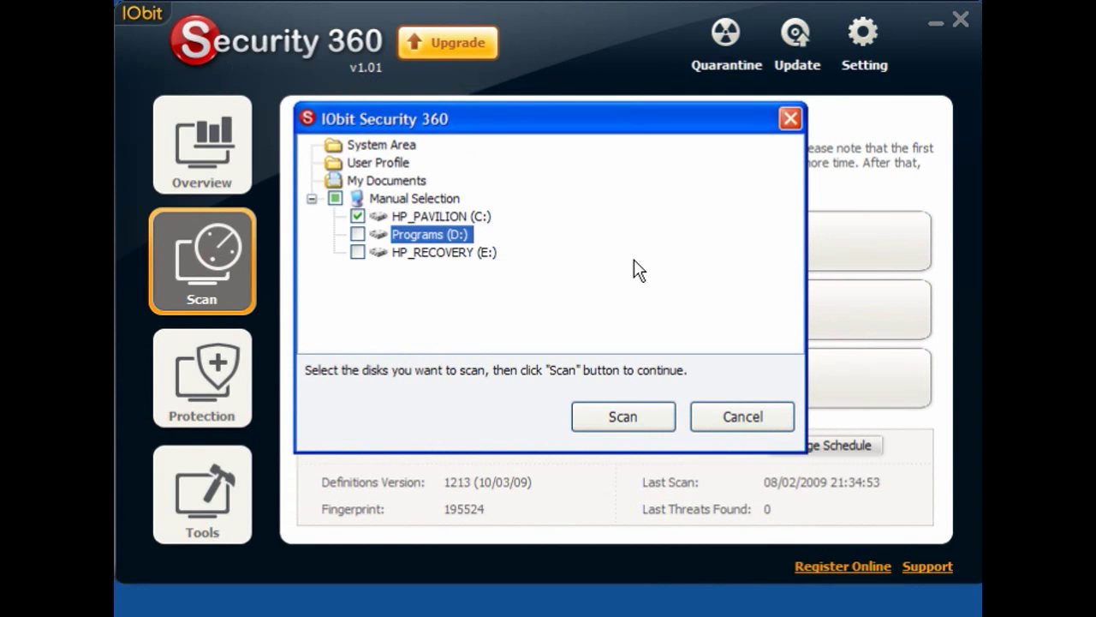
pyautogui.click(616, 414)
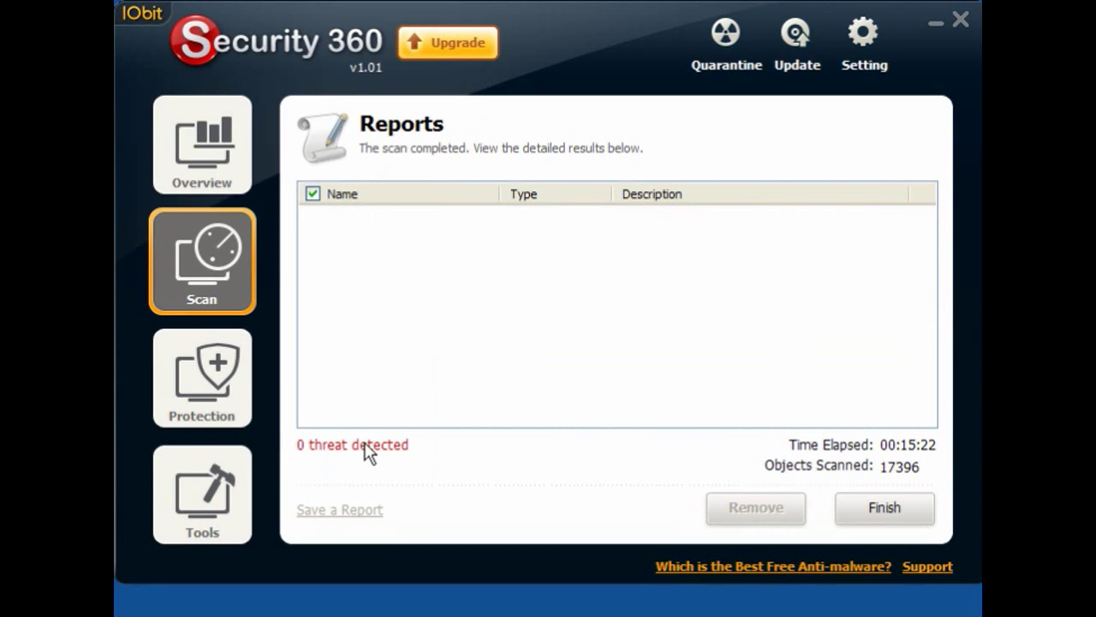
pyautogui.click(960, 19)
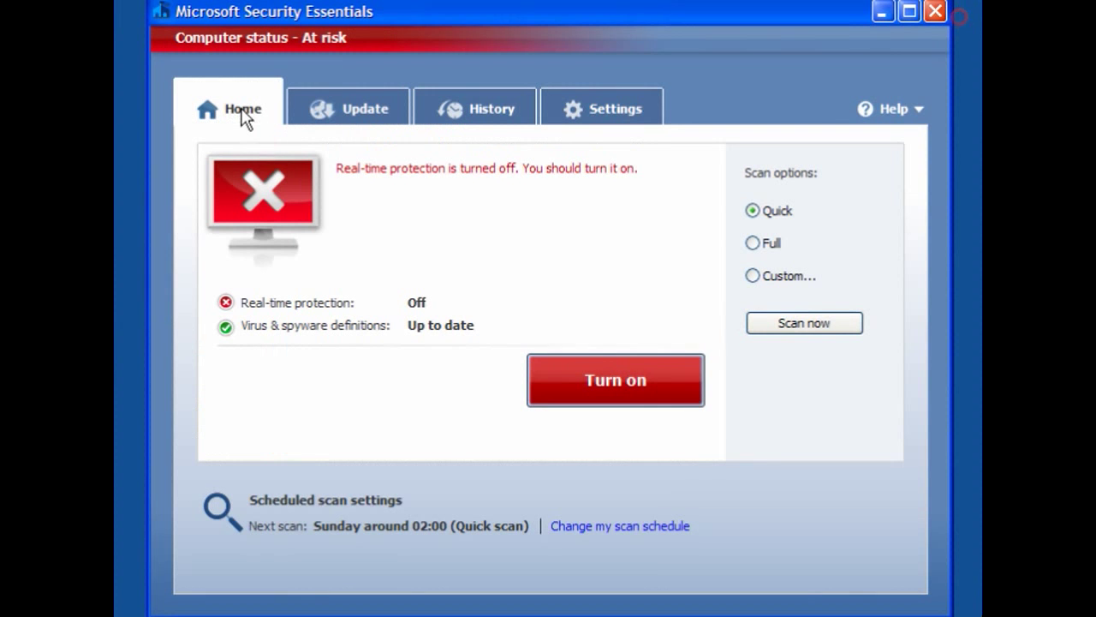
# Turn on real-time protection, run a quick scan in Microsoft Security Essentials and minimize its window.
pyautogui.click(581, 379)
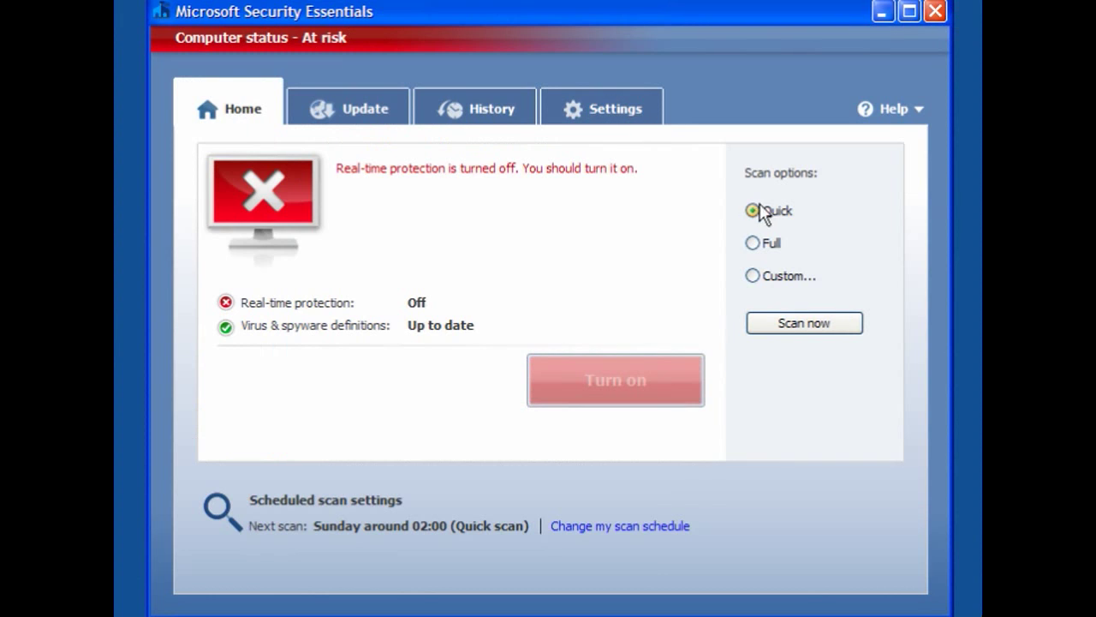
pyautogui.click(797, 327)
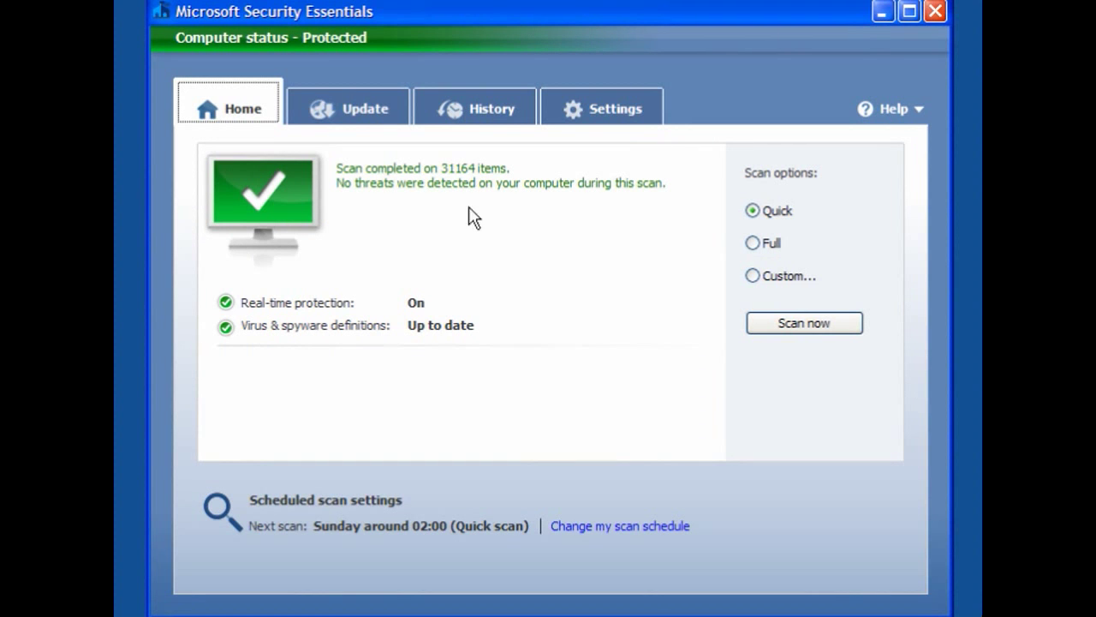
pyautogui.click(881, 11)
# Switch to Malwarebytes' Anti-Malware, show the quick scan results and remove all selected Rogue.SecureWarrior items.
pyautogui.click(209, 469)
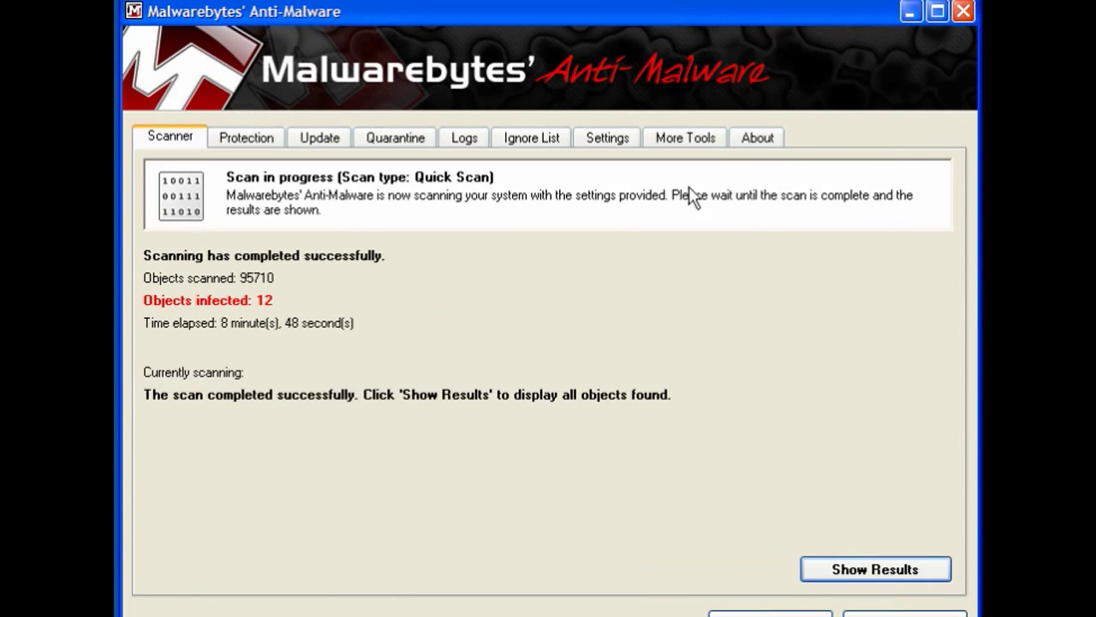
pyautogui.click(869, 568)
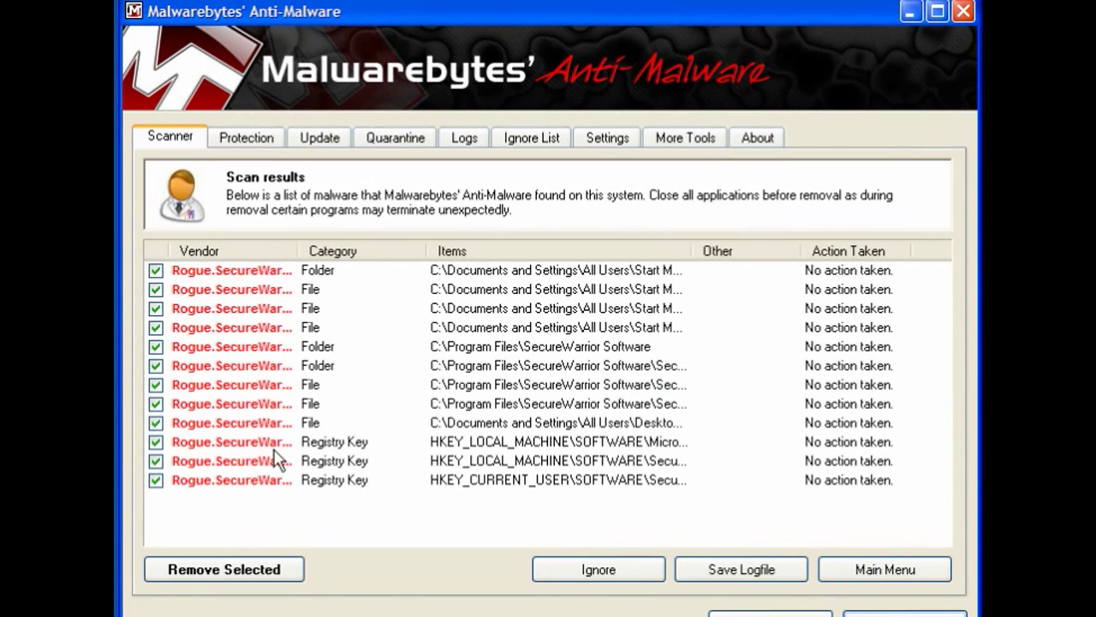
pyautogui.click(254, 567)
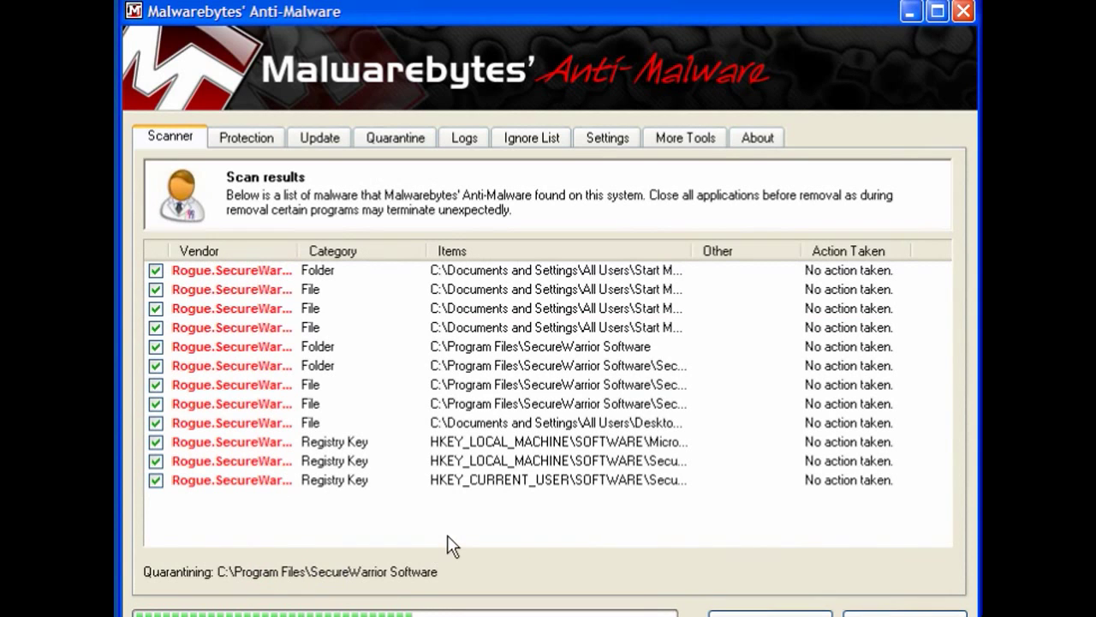
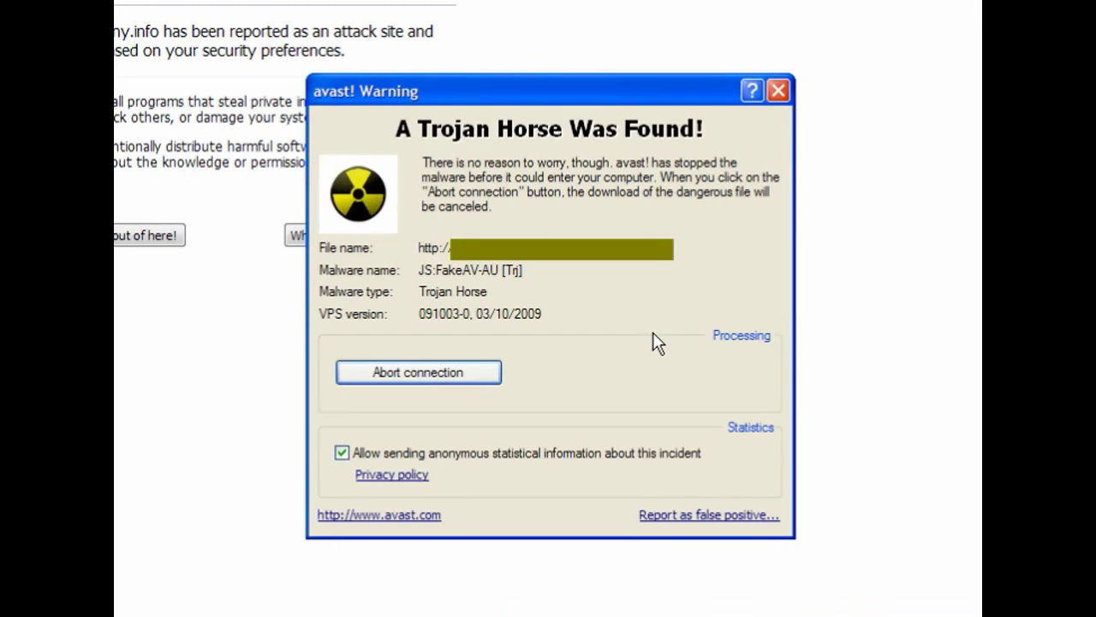
# Abort the Trojan connections flagged by avast! and ignore the poor-reputation warning to go to the site.
pyautogui.click(445, 369)
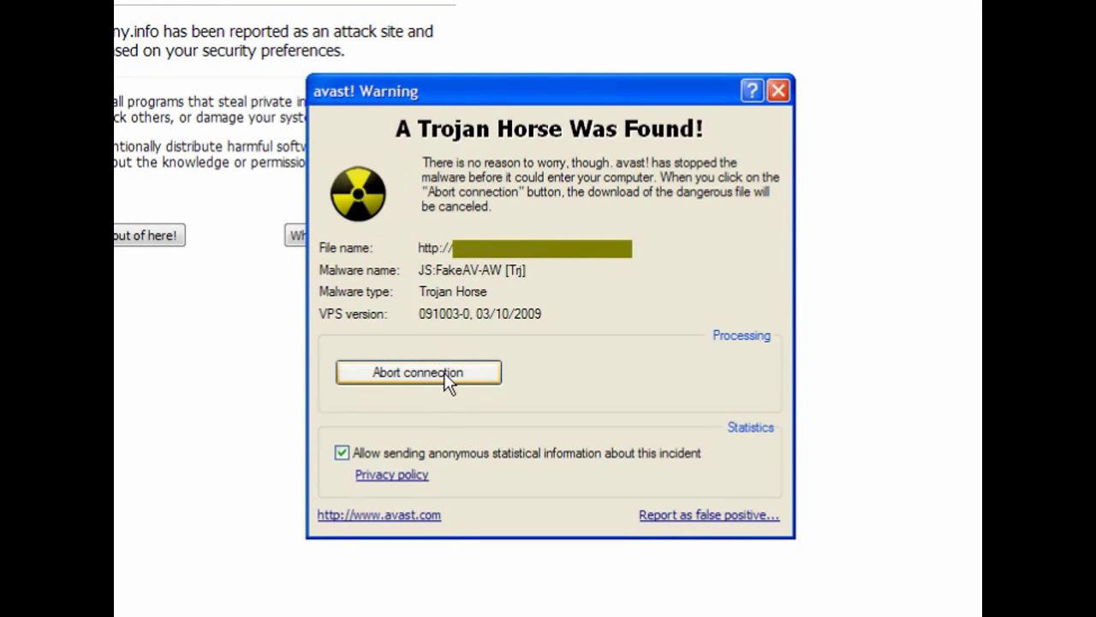
pyautogui.click(444, 372)
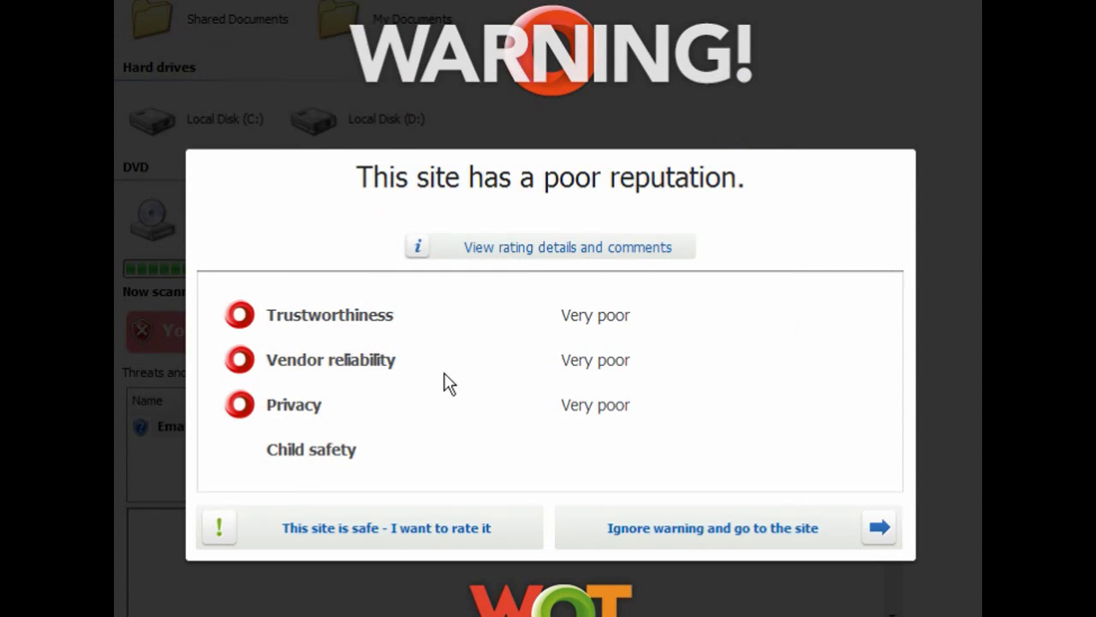
pyautogui.click(734, 524)
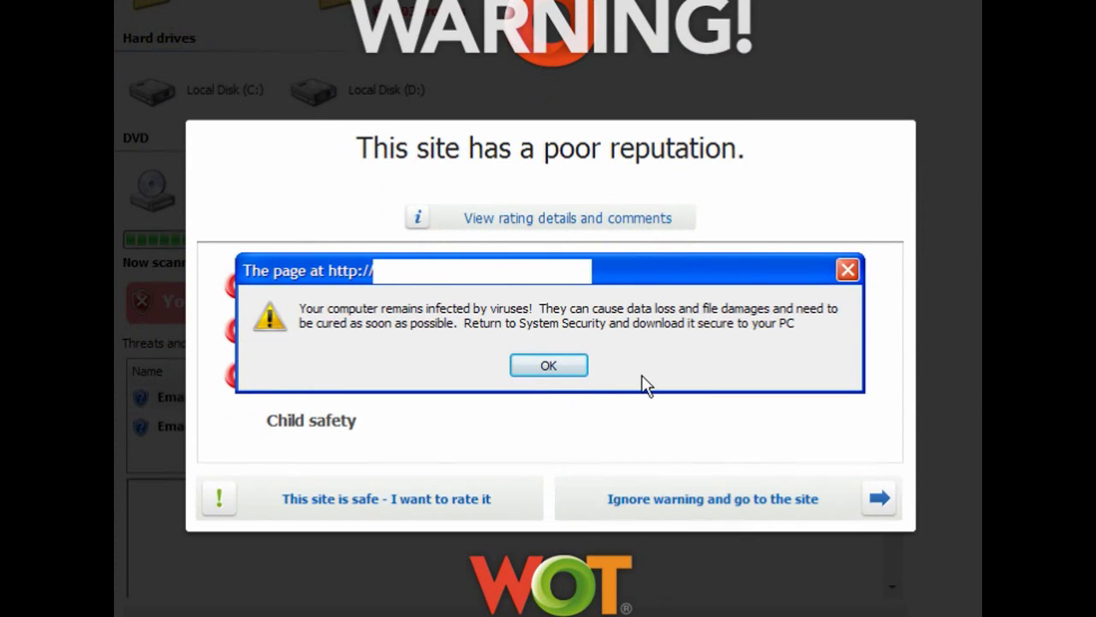
# Dismiss the page's virus infection alert and save the offered install.exe.
pyautogui.click(575, 391)
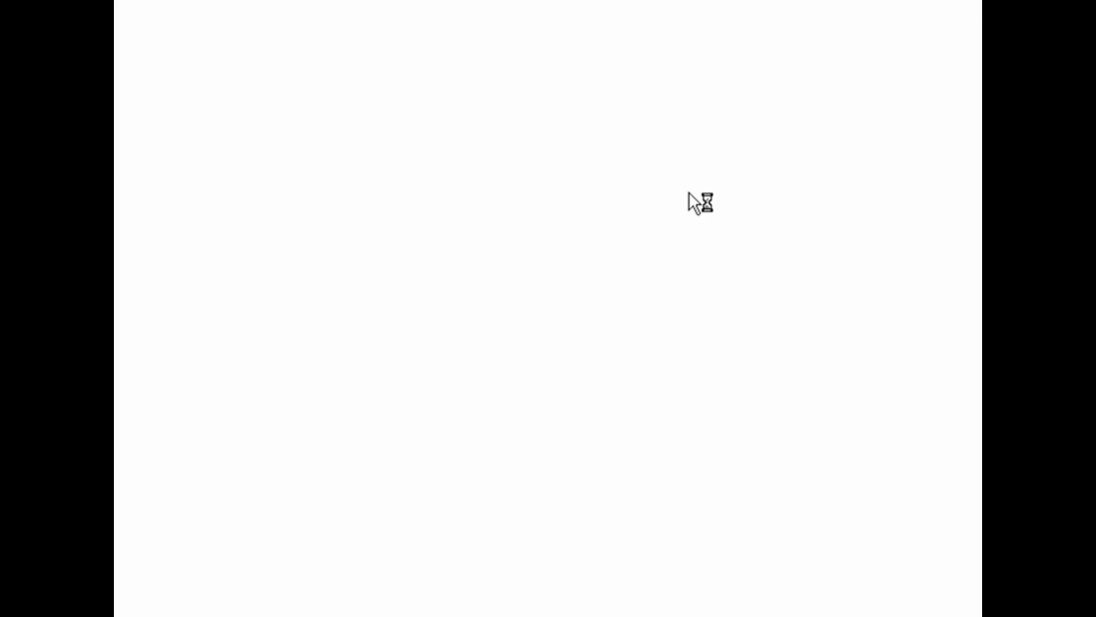
pyautogui.click(463, 296)
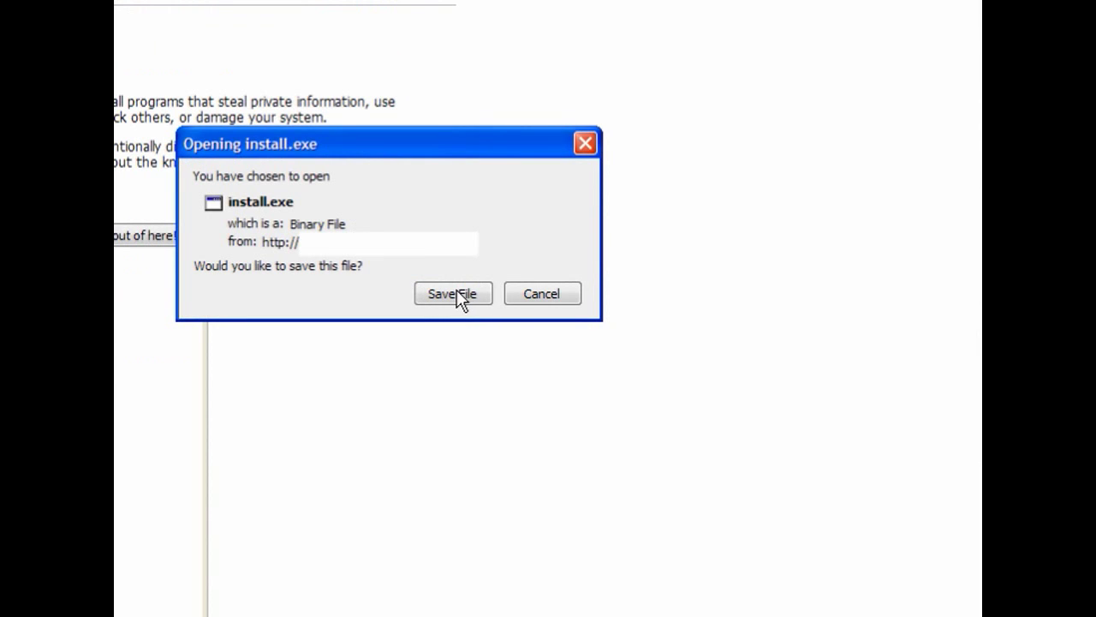
pyautogui.click(454, 296)
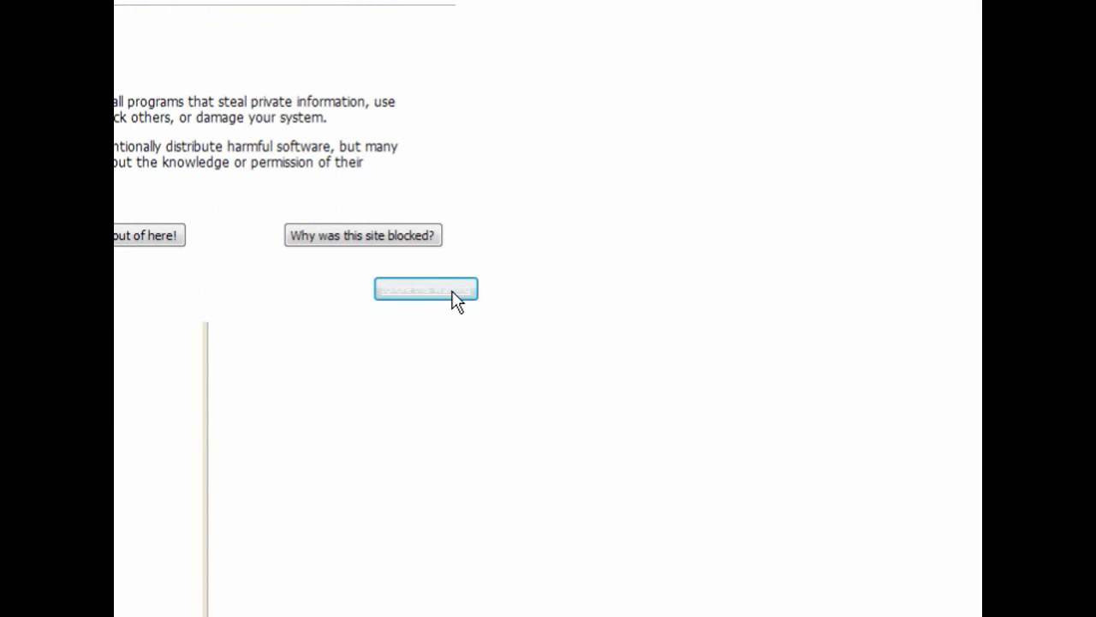
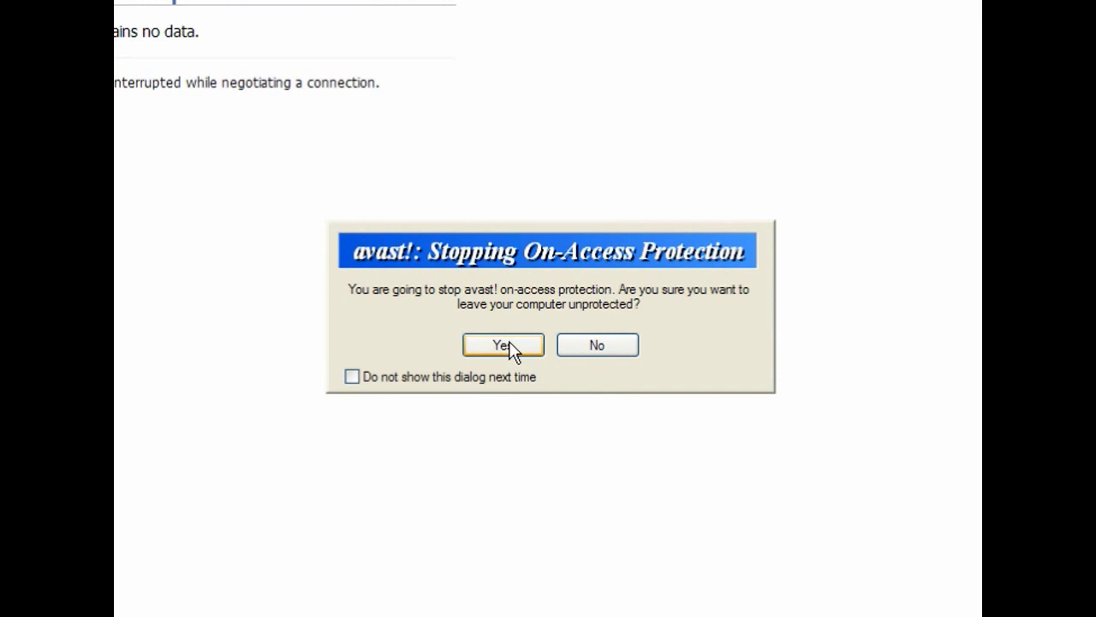
# Stop avast! on-access protection and turn on real-time protection in Microsoft Security Essentials.
pyautogui.click(506, 345)
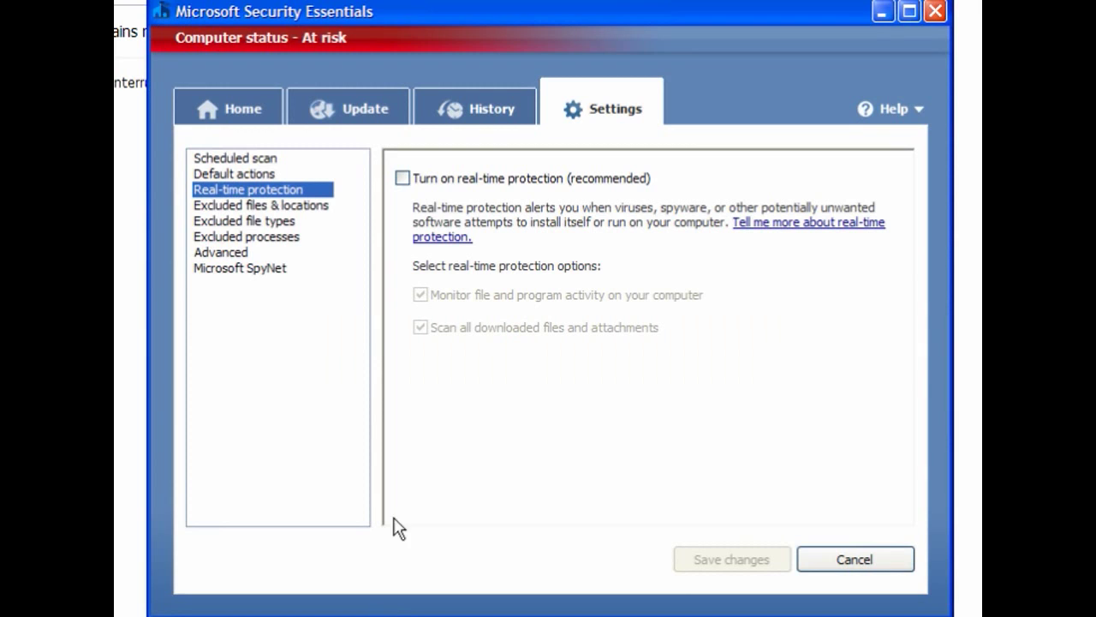
pyautogui.click(405, 178)
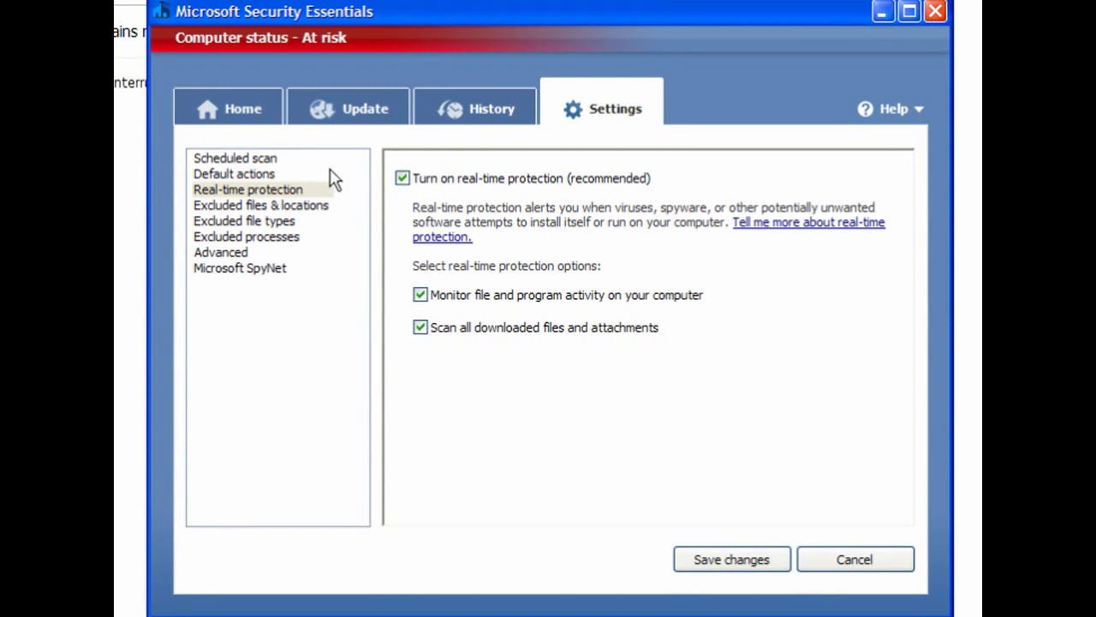
pyautogui.click(754, 558)
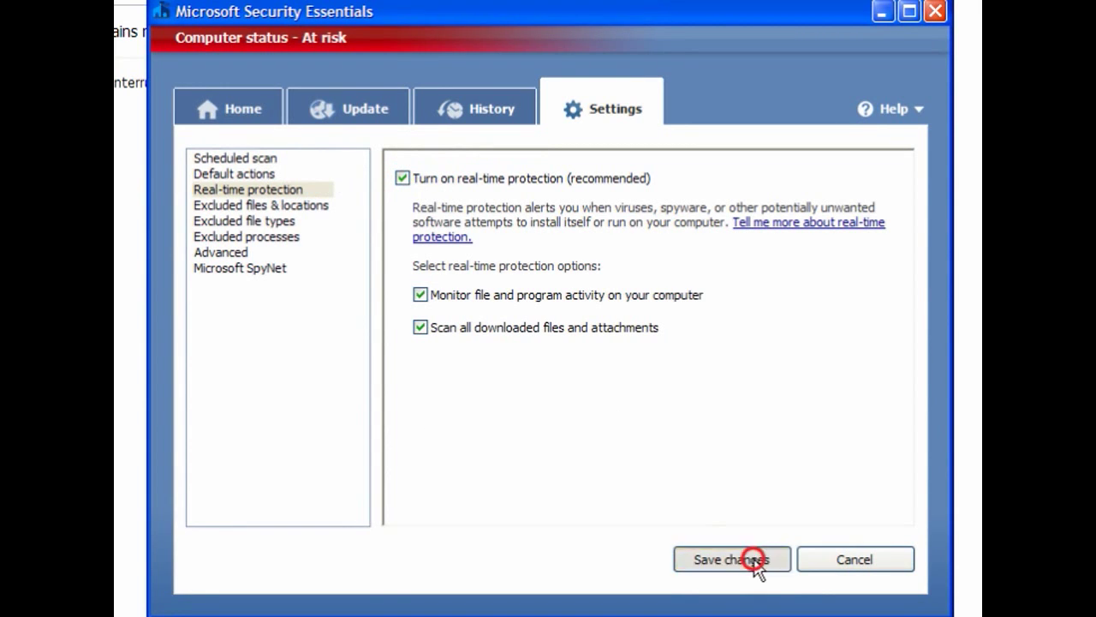
pyautogui.click(243, 109)
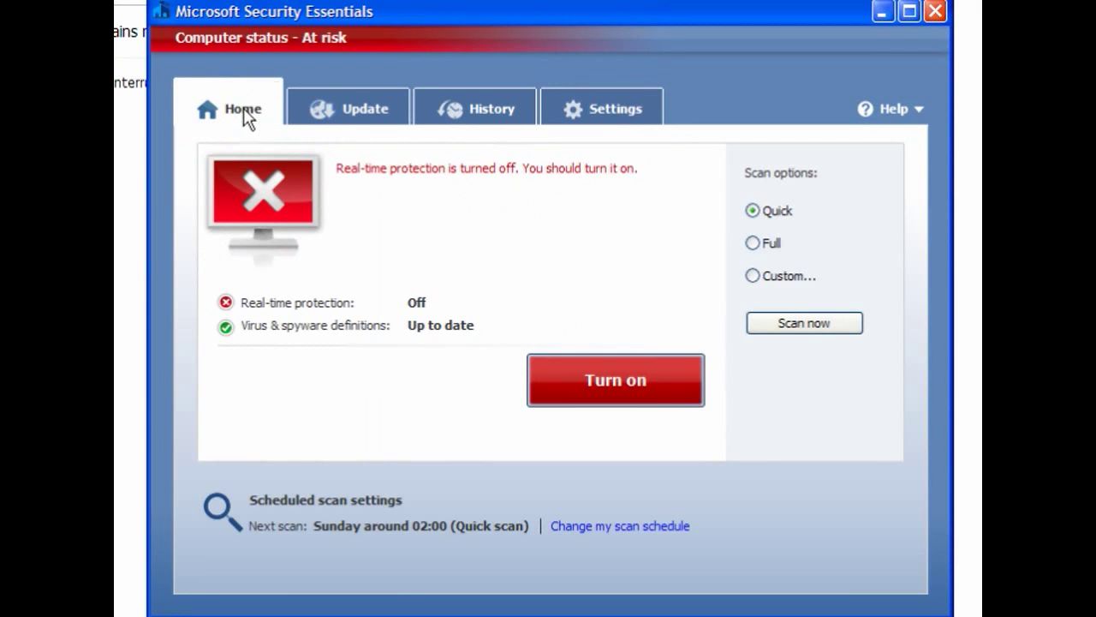
pyautogui.click(580, 380)
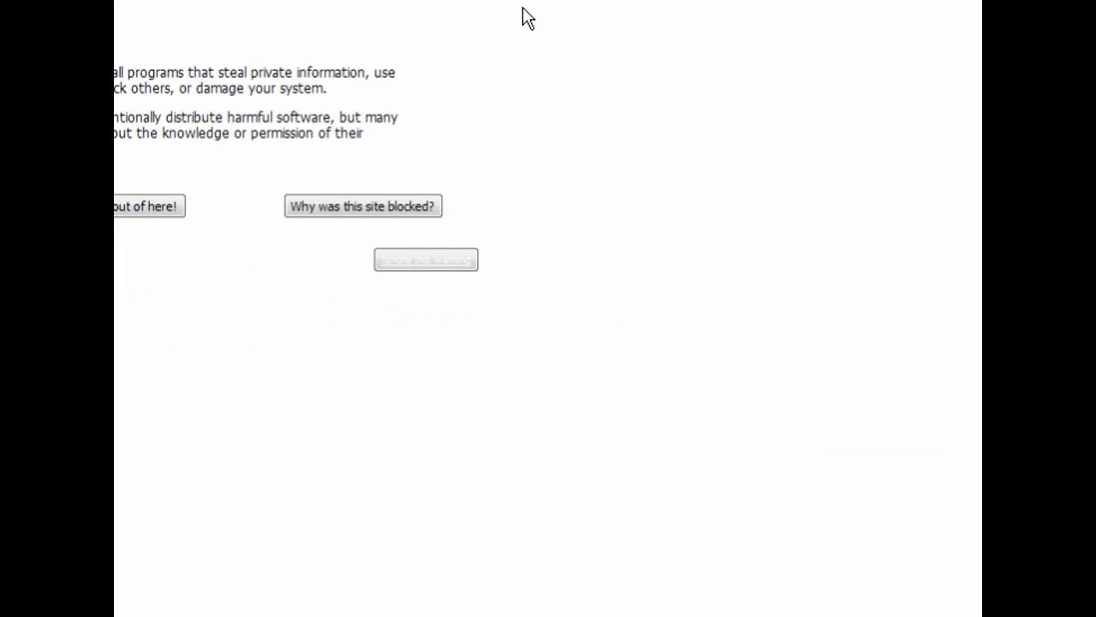
# Save the file offered by the attack site, clean the detected Trojan:Win32/Winwebsec in Microsoft Security Essentials and minimize its window.
pyautogui.click(436, 295)
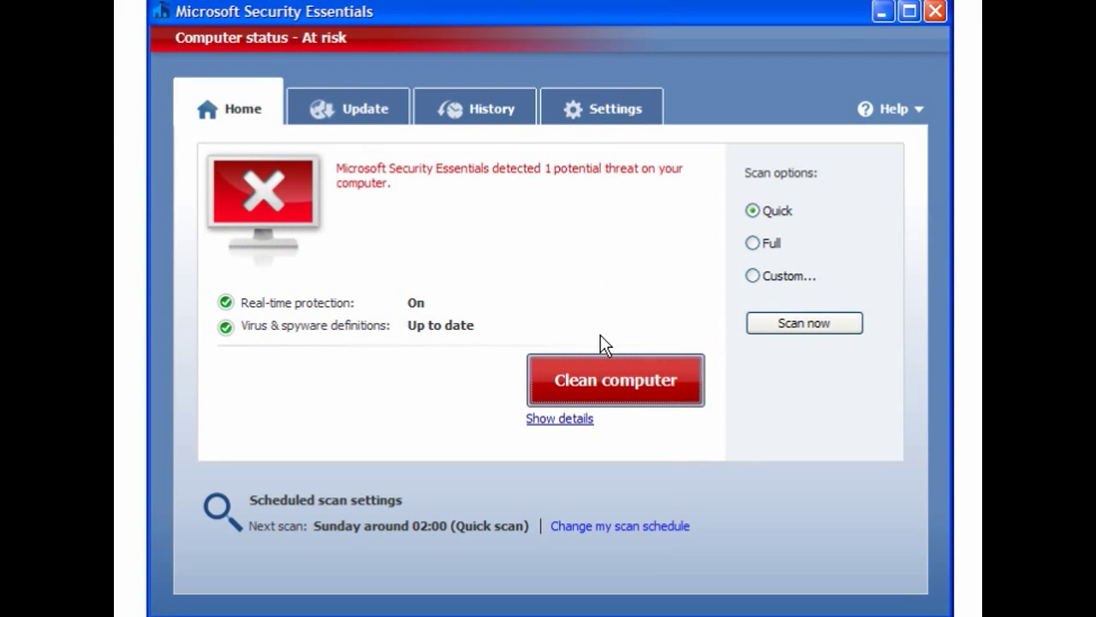
pyautogui.click(561, 418)
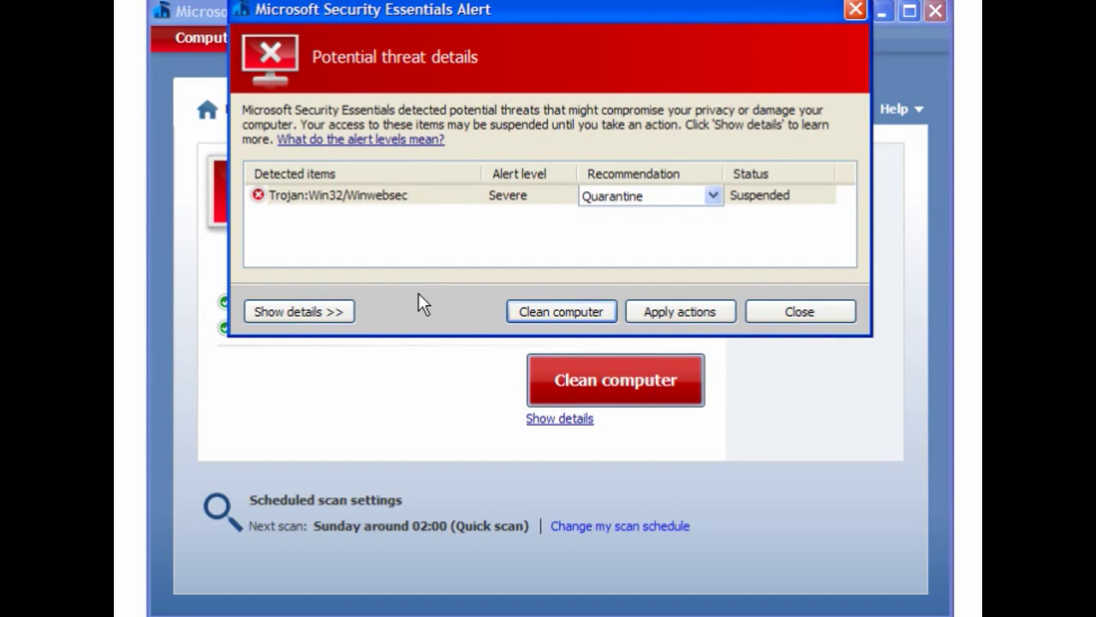
pyautogui.click(580, 310)
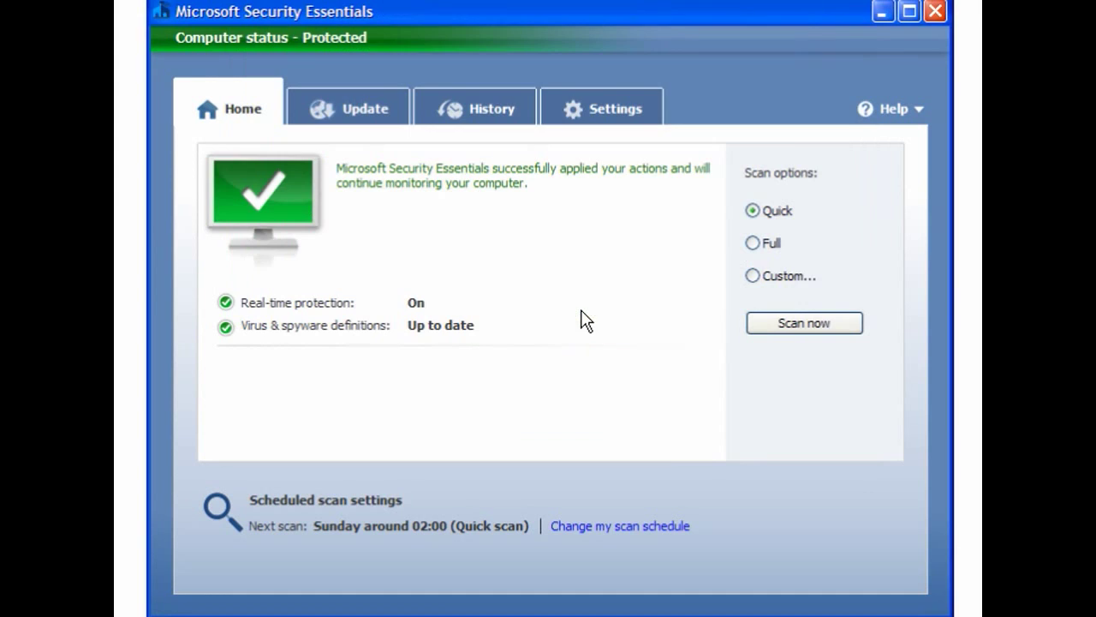
pyautogui.click(882, 12)
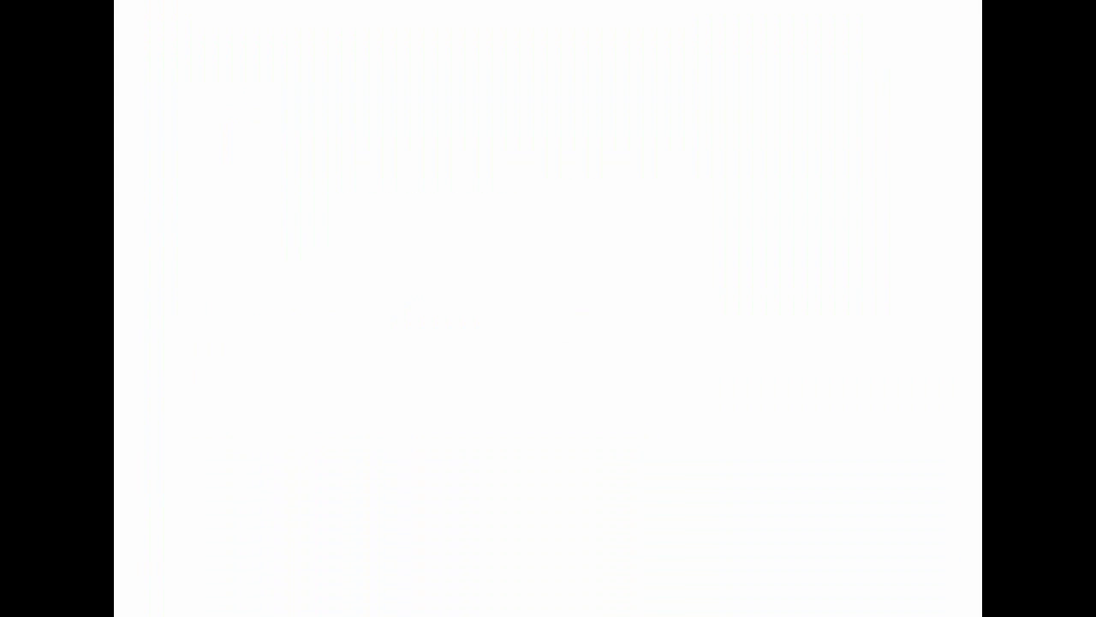
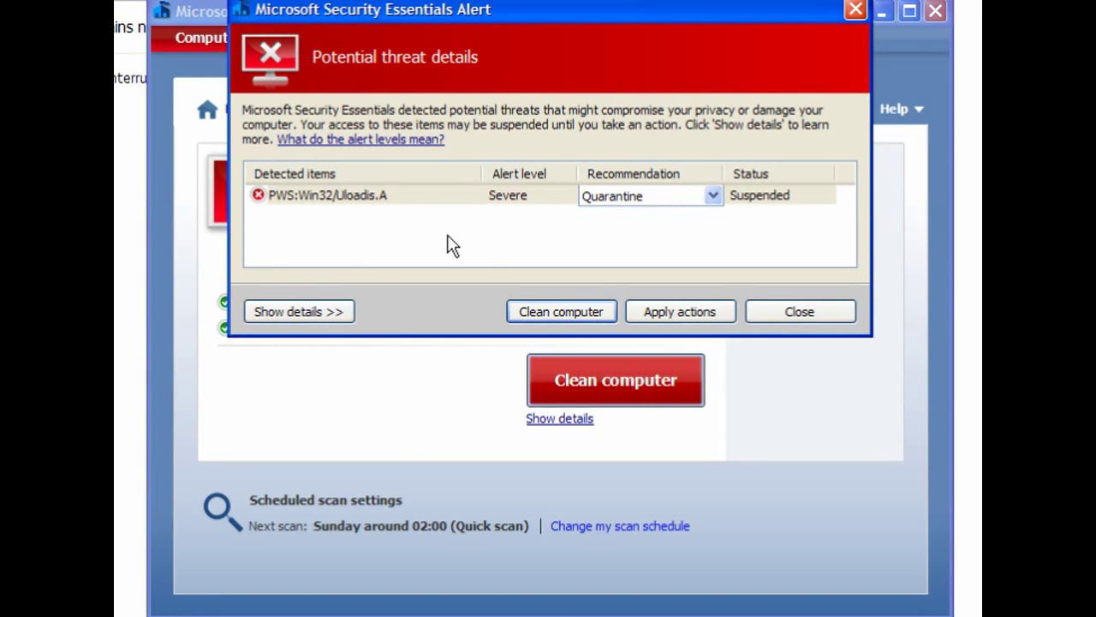
# Close the PWS:Win32/Uloadis.A threat details, accept the page's warning and save setup.exe through the fake alert's Fix Now option.
pyautogui.click(775, 313)
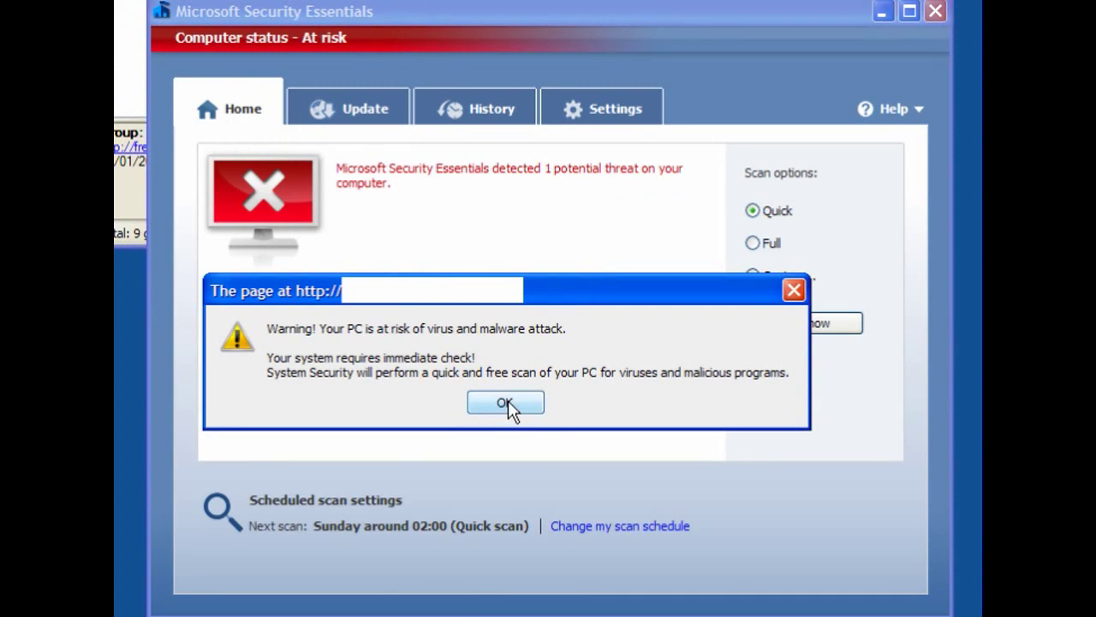
pyautogui.click(506, 401)
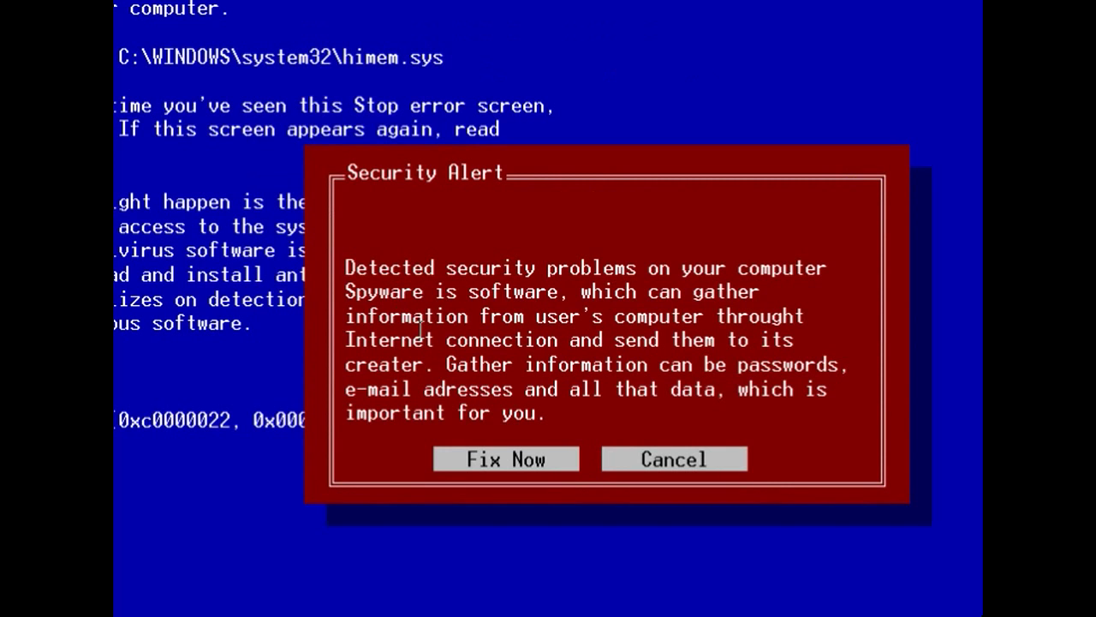
pyautogui.click(515, 464)
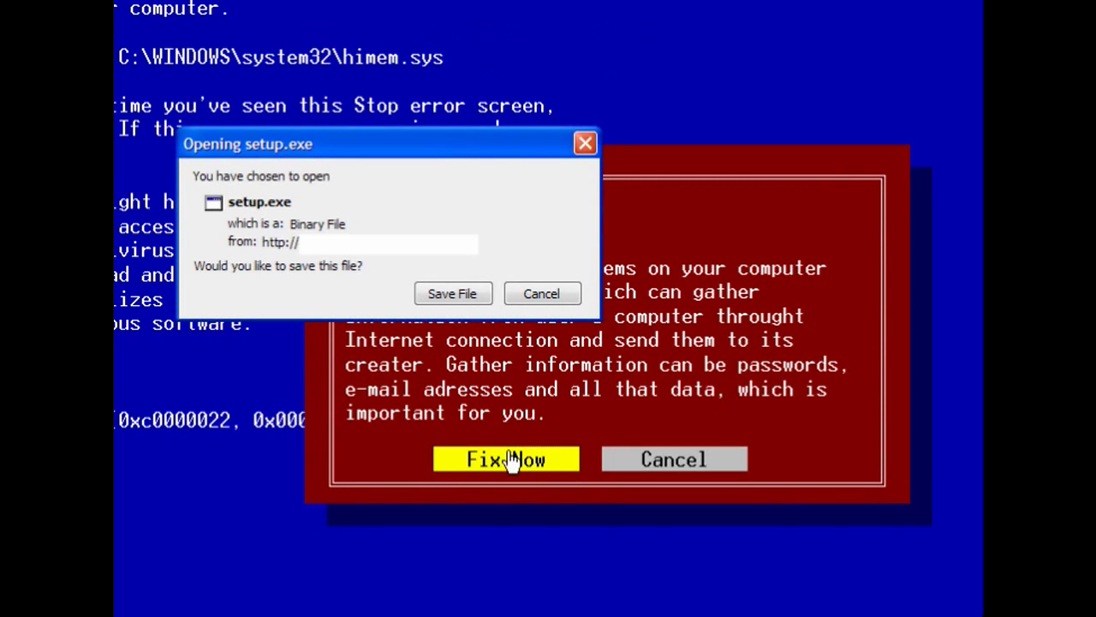
pyautogui.click(456, 300)
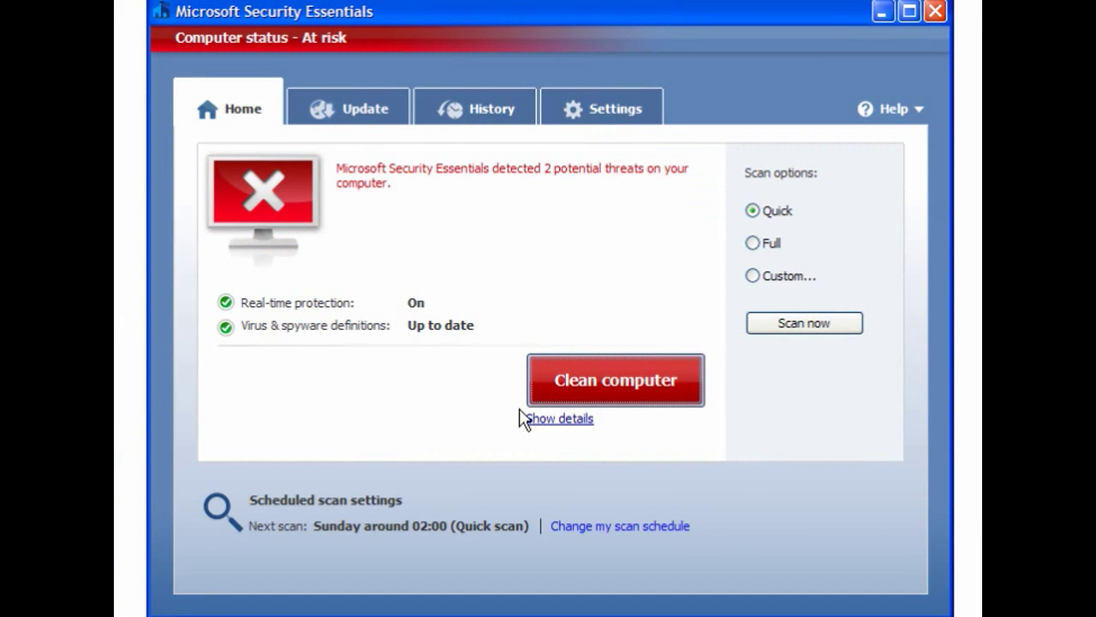
# Clean the detected threats in Microsoft Security Essentials, review the details of PWS:Win32/Uloadis.A and Trojan:Win32/Winwebsec, and close the alert.
pyautogui.click(597, 379)
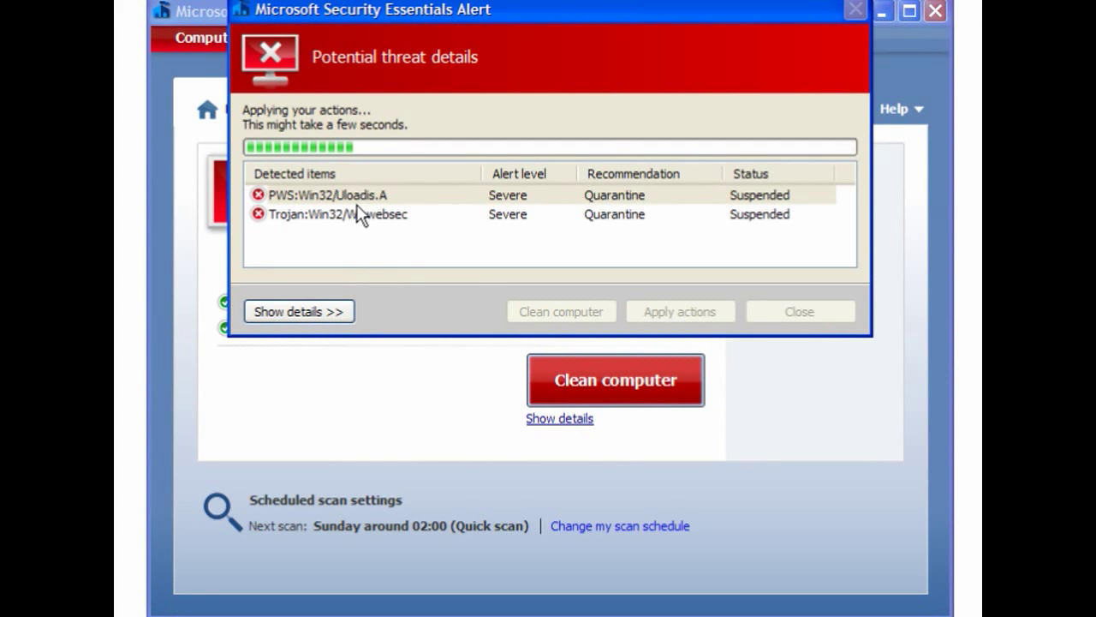
pyautogui.click(338, 313)
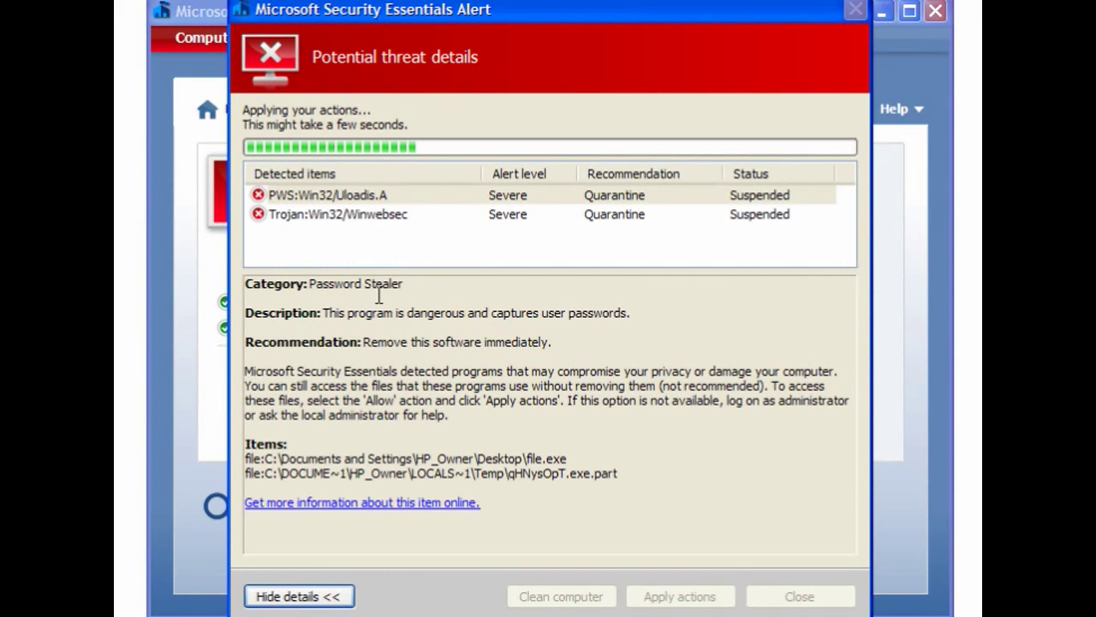
pyautogui.click(377, 216)
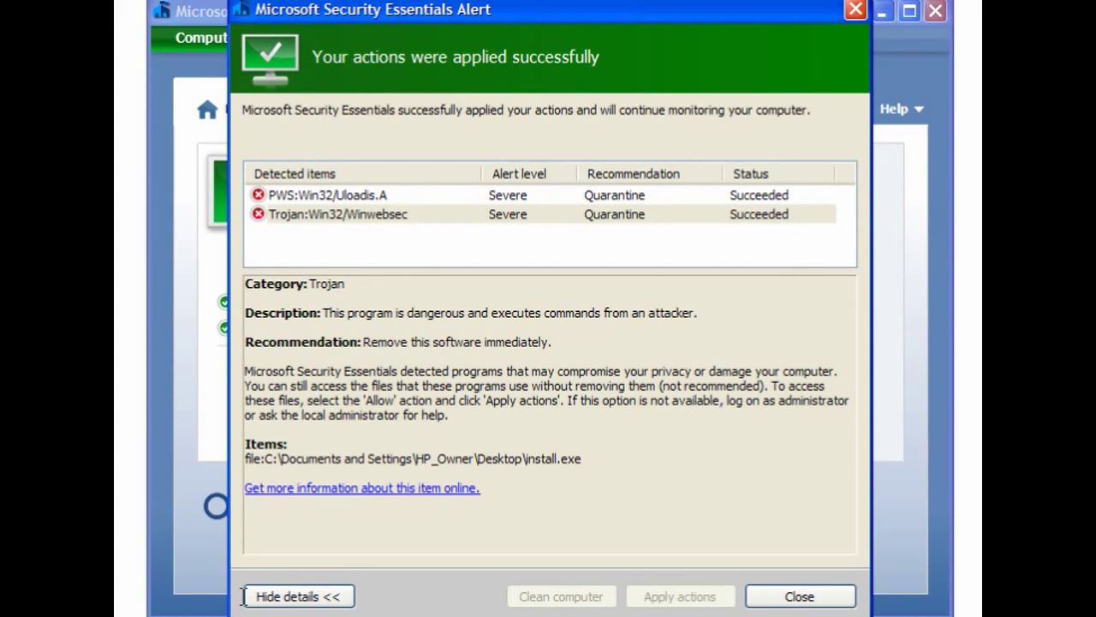
pyautogui.click(316, 597)
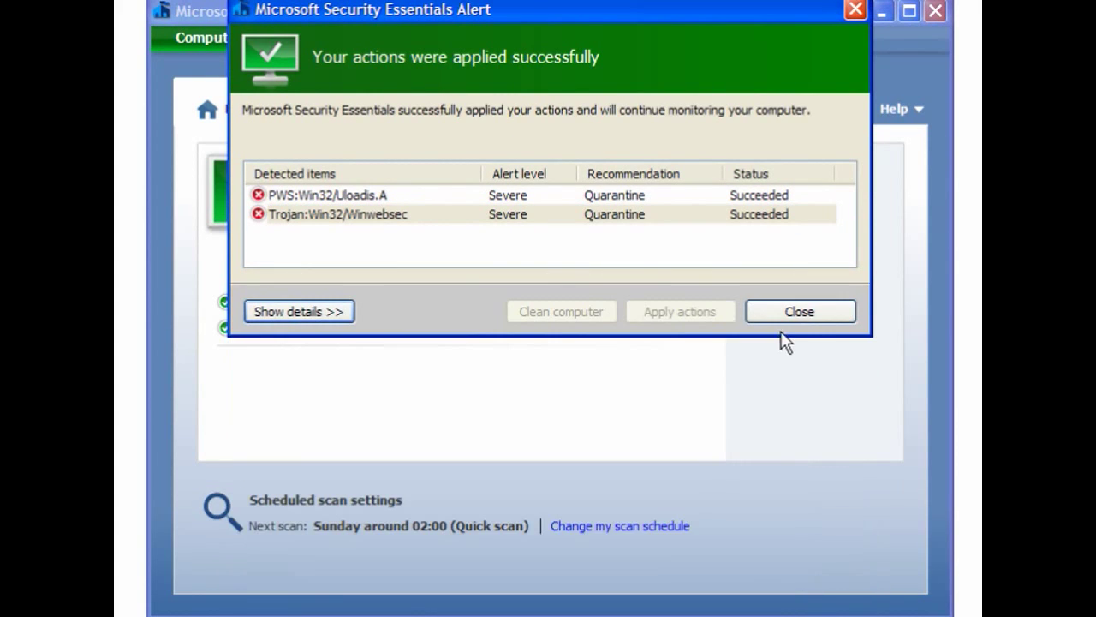
pyautogui.click(808, 316)
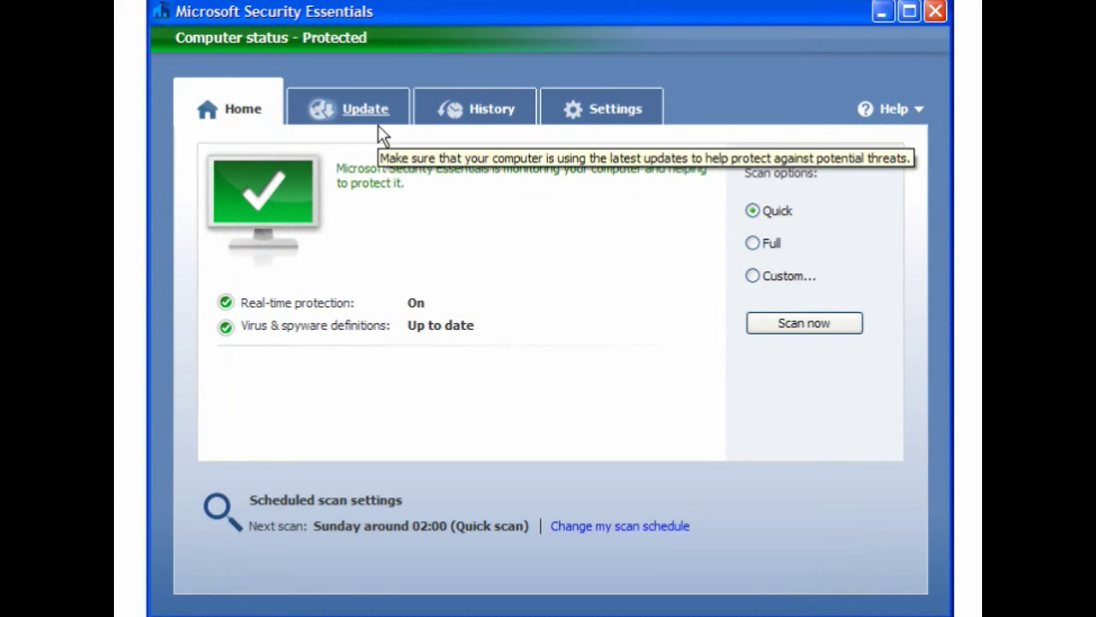
# Turn off real-time protection in the Microsoft Security Essentials settings, save the change and minimize the window.
pyautogui.click(608, 108)
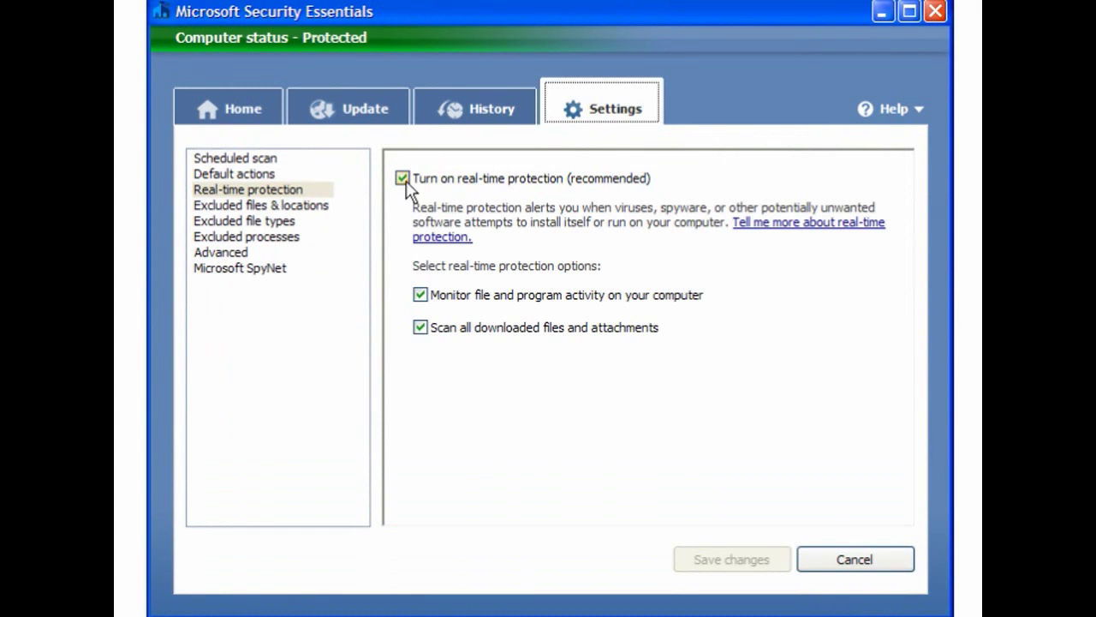
pyautogui.click(403, 178)
pyautogui.click(732, 560)
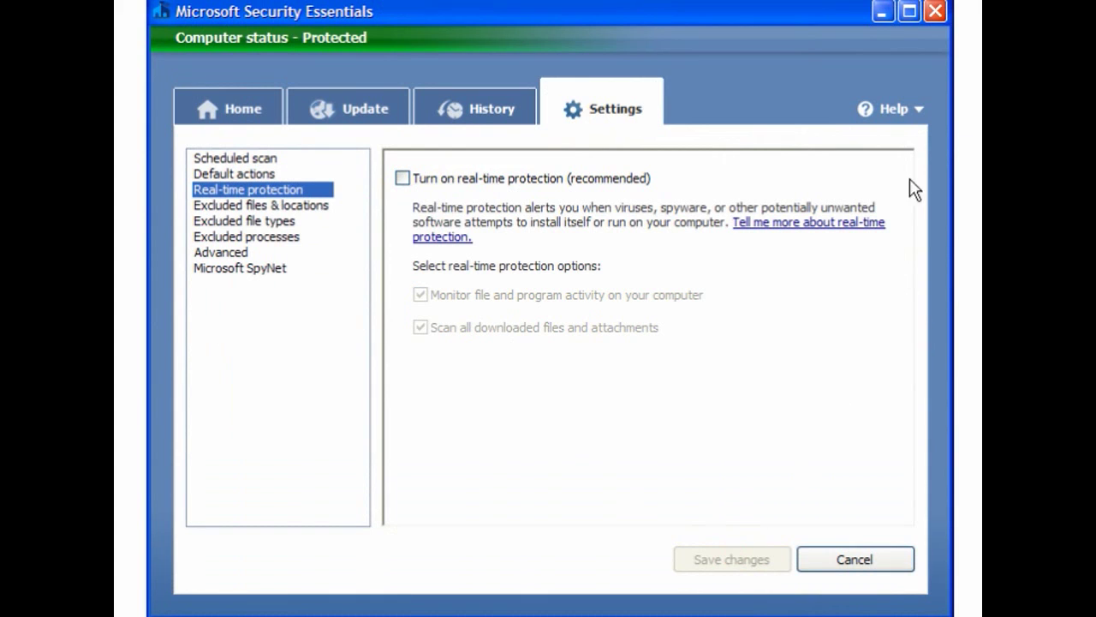
pyautogui.click(882, 11)
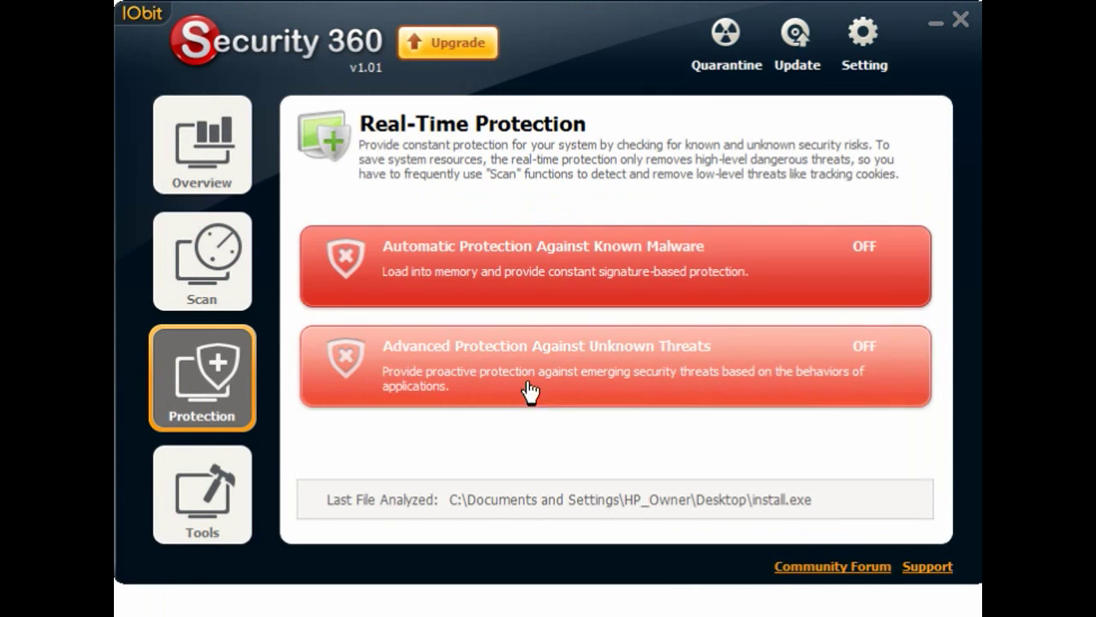
# Turn on both the known-malware and unknown-threat real-time protections in IObit Security 360 and minimize its window.
pyautogui.click(519, 277)
pyautogui.click(524, 369)
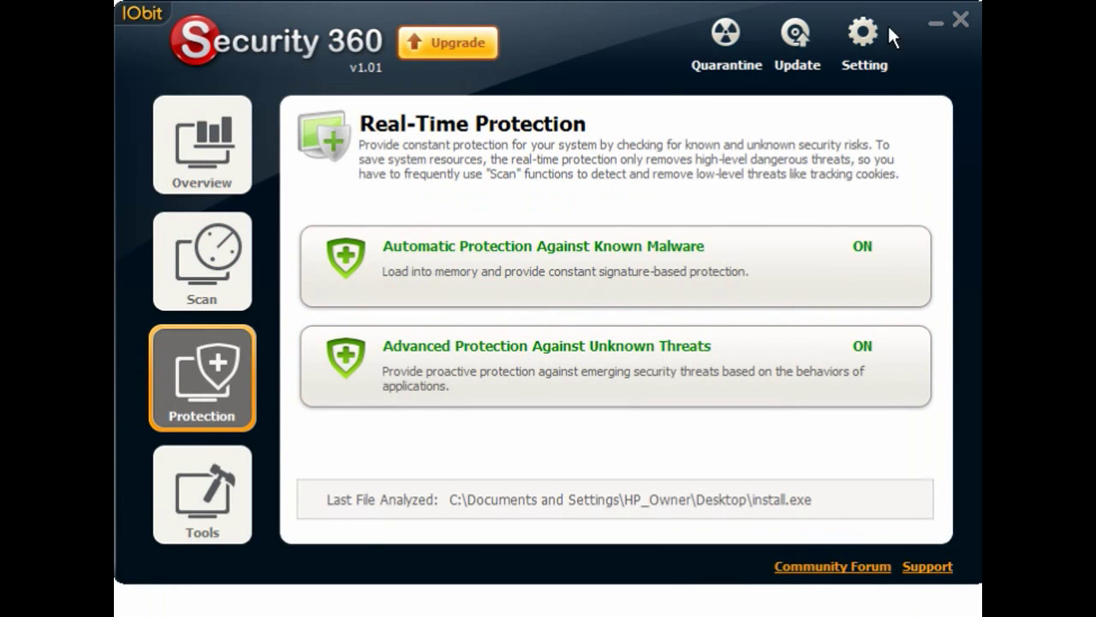
pyautogui.click(937, 26)
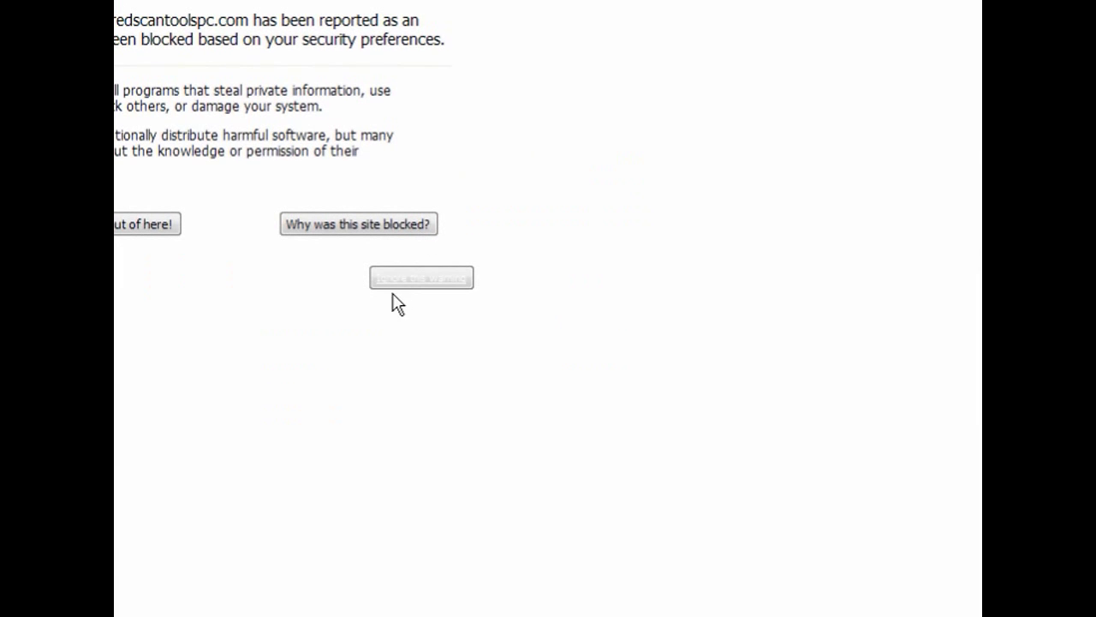
# Ignore the browser's attack-site block and the poor-reputation warning, and accept the page's fake virus alerts.
pyautogui.click(412, 283)
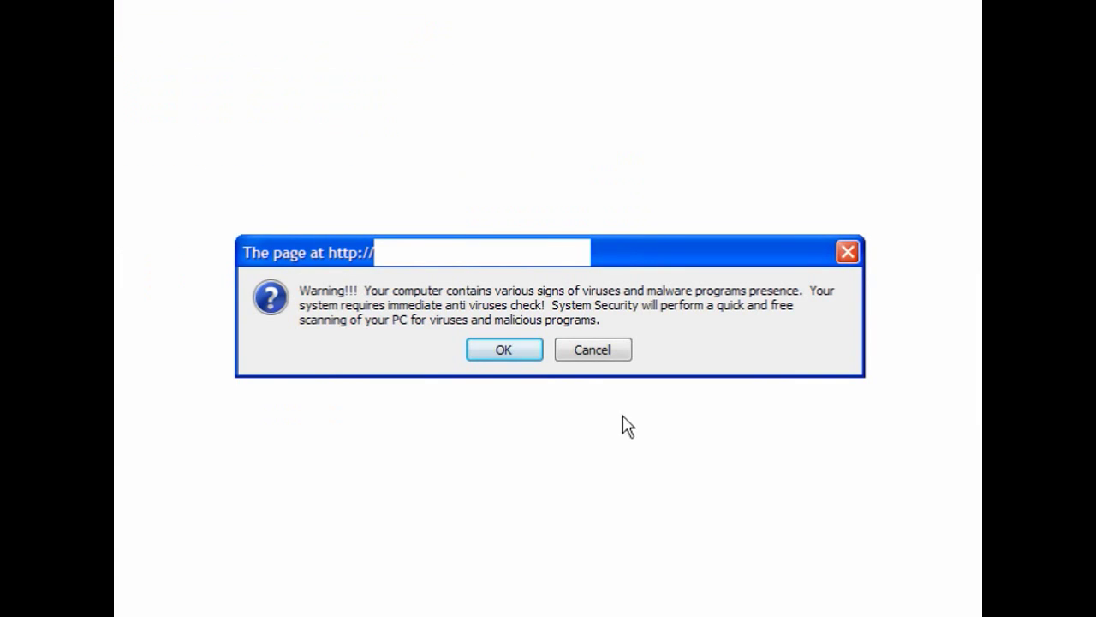
pyautogui.click(524, 351)
pyautogui.click(508, 348)
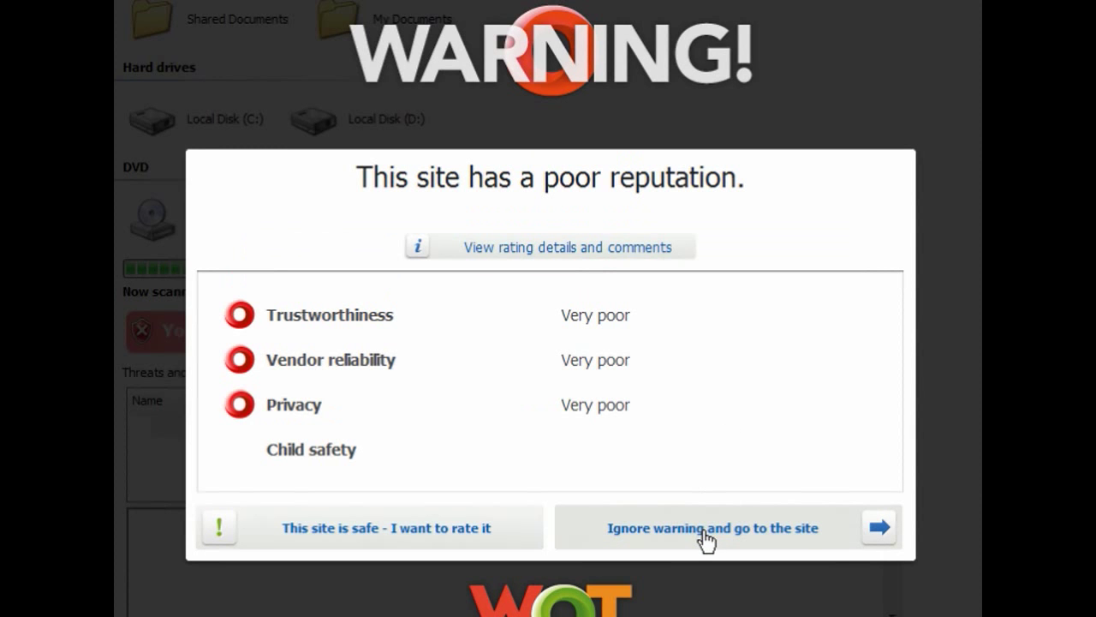
pyautogui.click(707, 539)
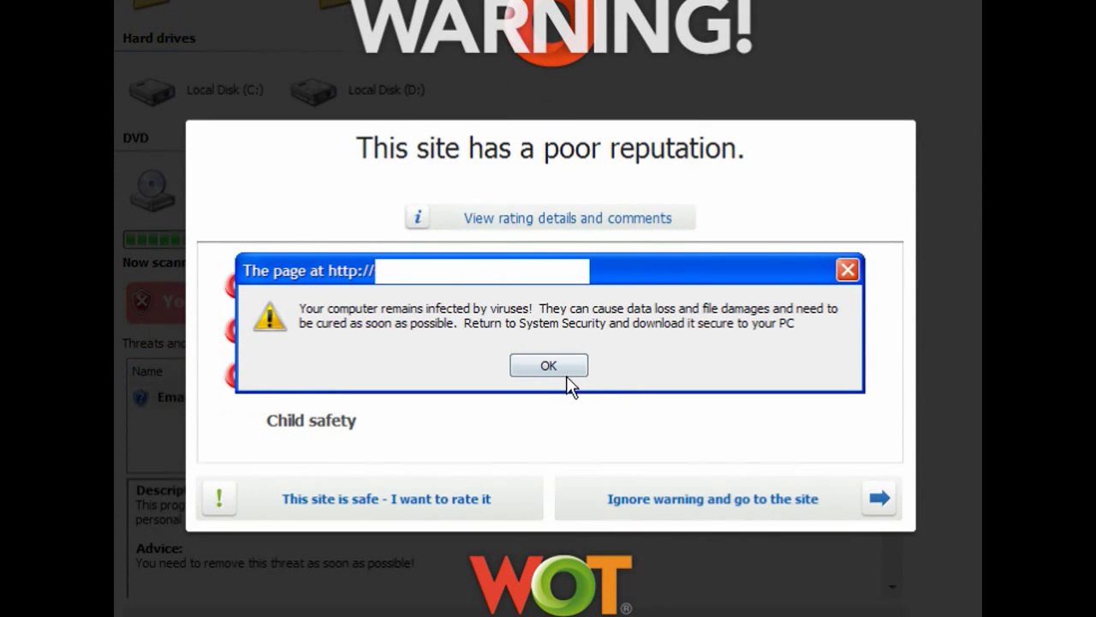
pyautogui.click(549, 366)
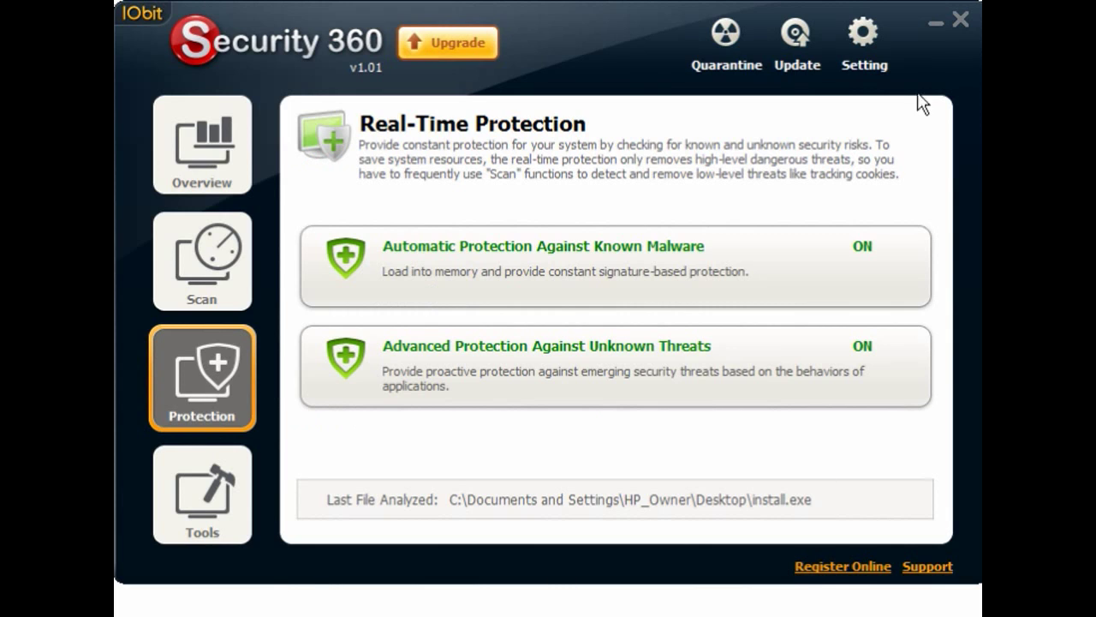
# Minimize the IObit Security 360 window and save the config.bin files offered by the attack sites.
pyautogui.click(934, 23)
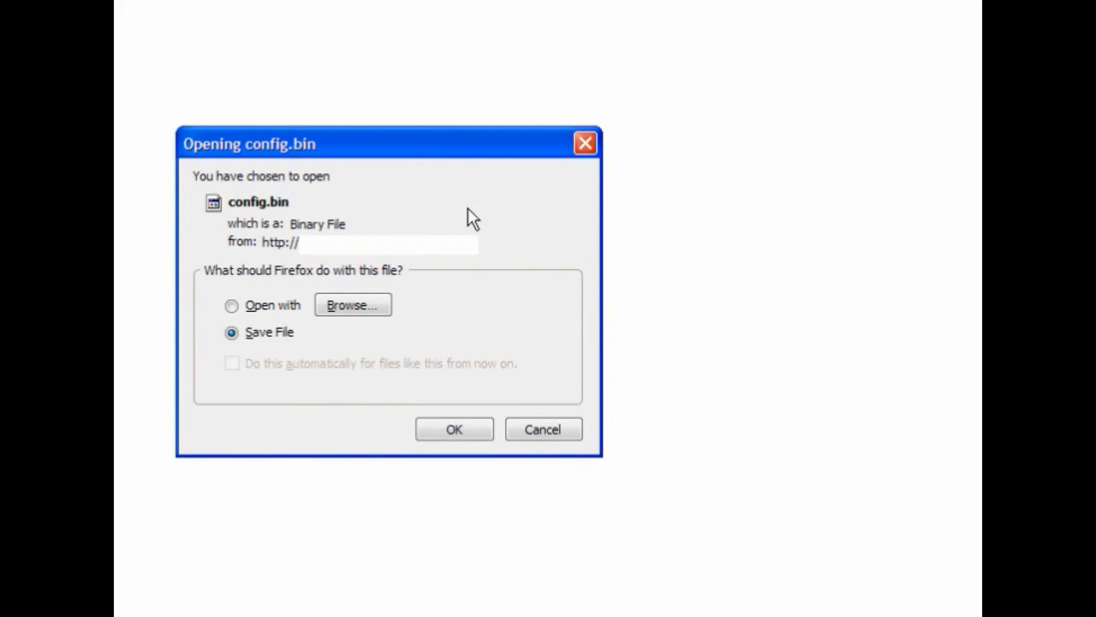
pyautogui.click(480, 438)
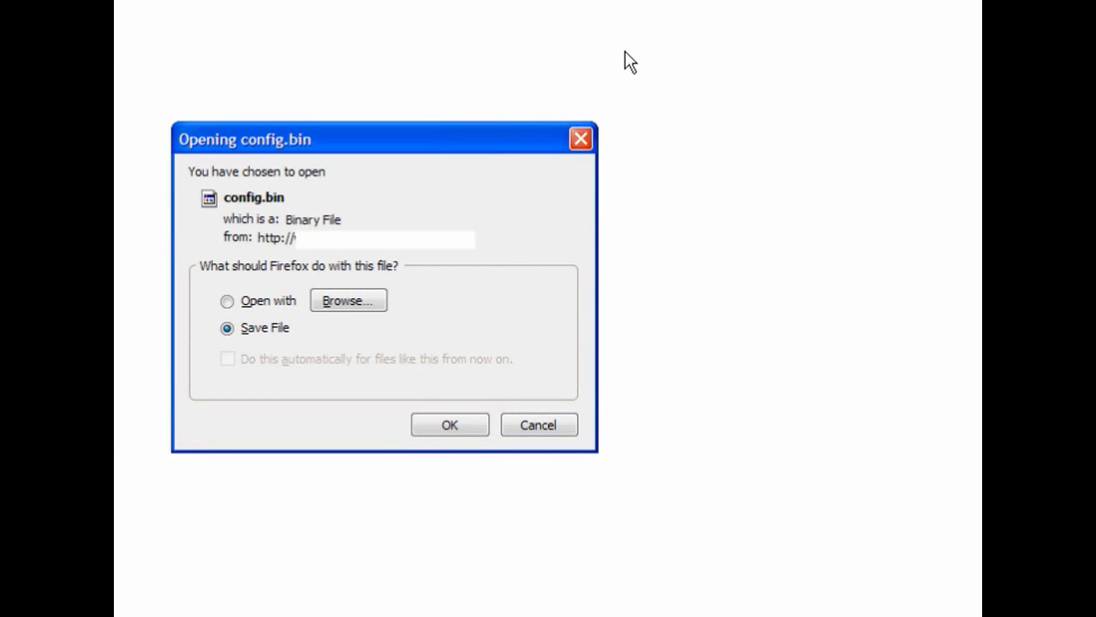
pyautogui.click(454, 428)
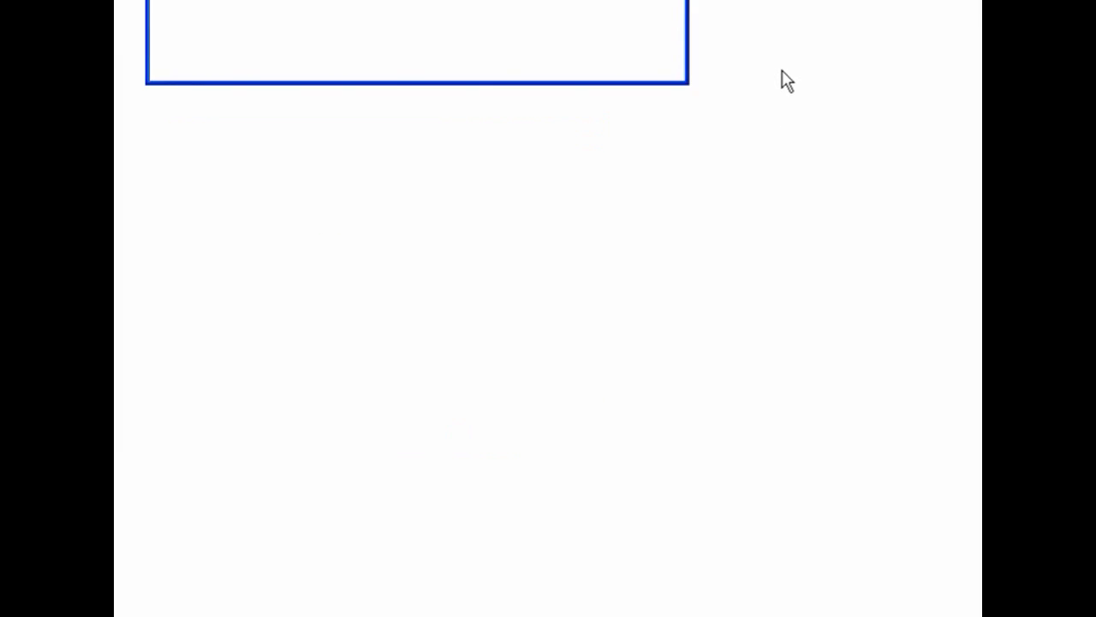
# Accept the page's warning, save setup.exe through the fake alert's Fix Now option and minimize the IObit Security 360 window.
pyautogui.click(511, 403)
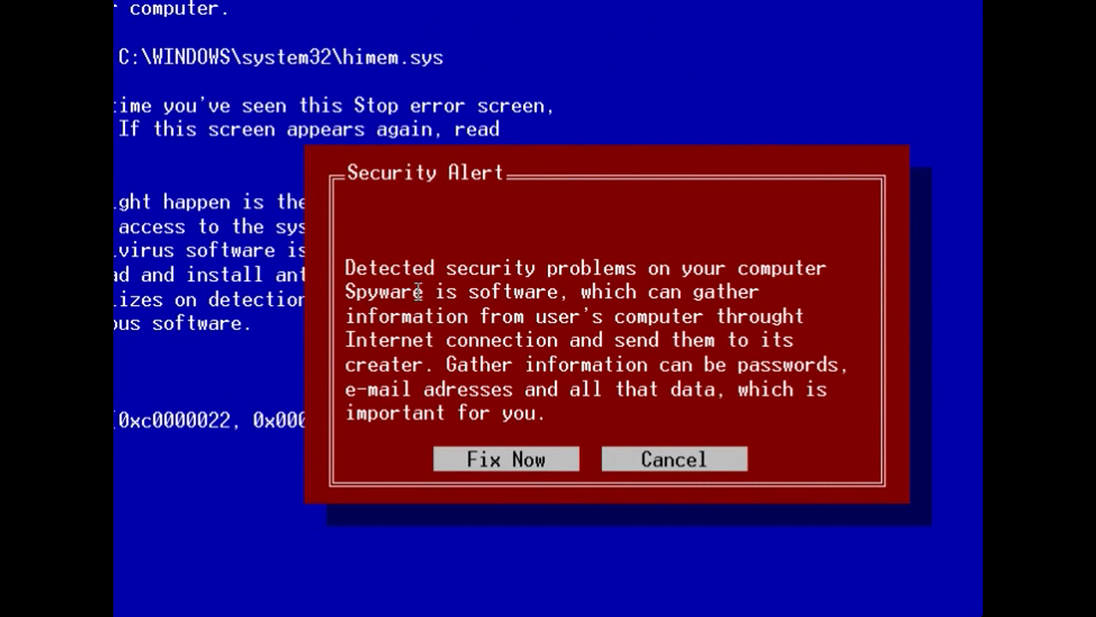
pyautogui.click(493, 467)
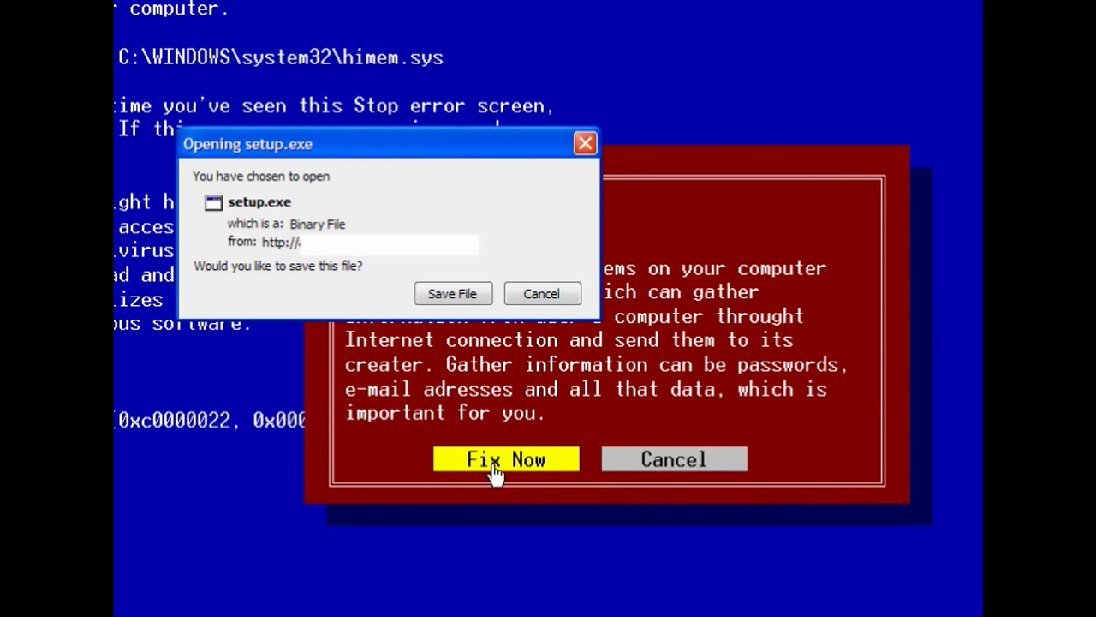
pyautogui.click(465, 295)
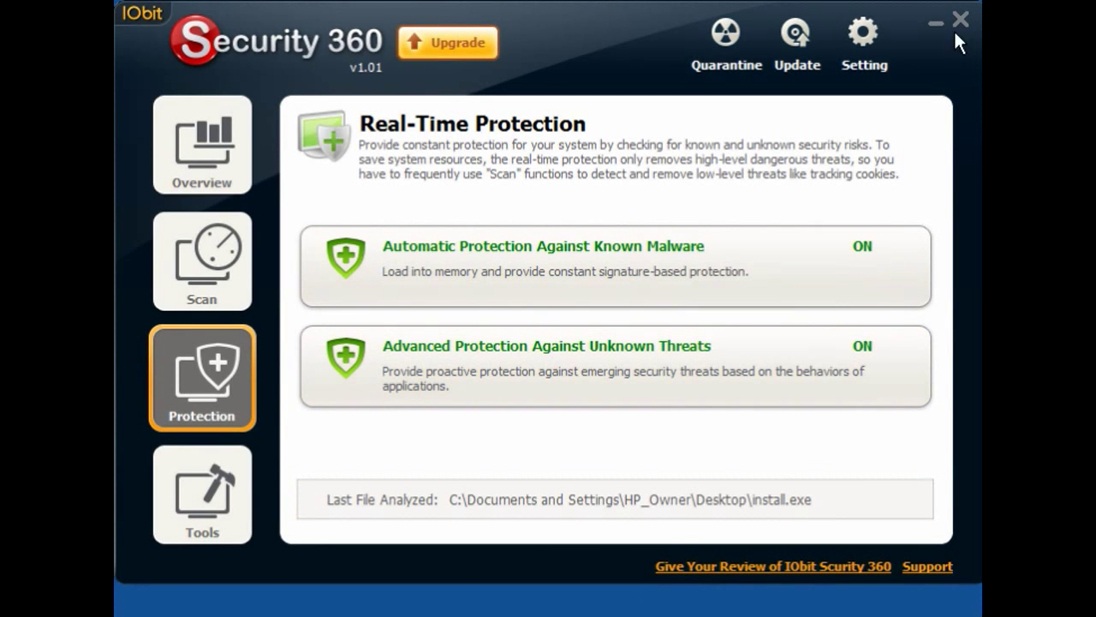
pyautogui.click(939, 29)
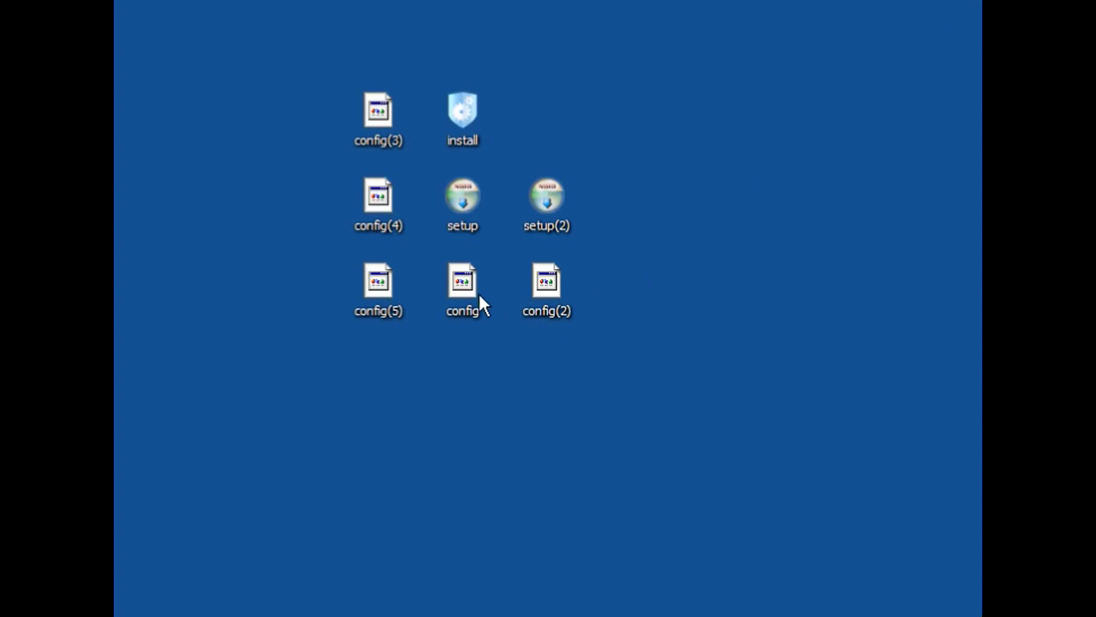
# Run install.exe from the desktop despite the unverified publisher and quarantine it in the IObit Security 360 threat alert.
pyautogui.doubleClick(464, 111)
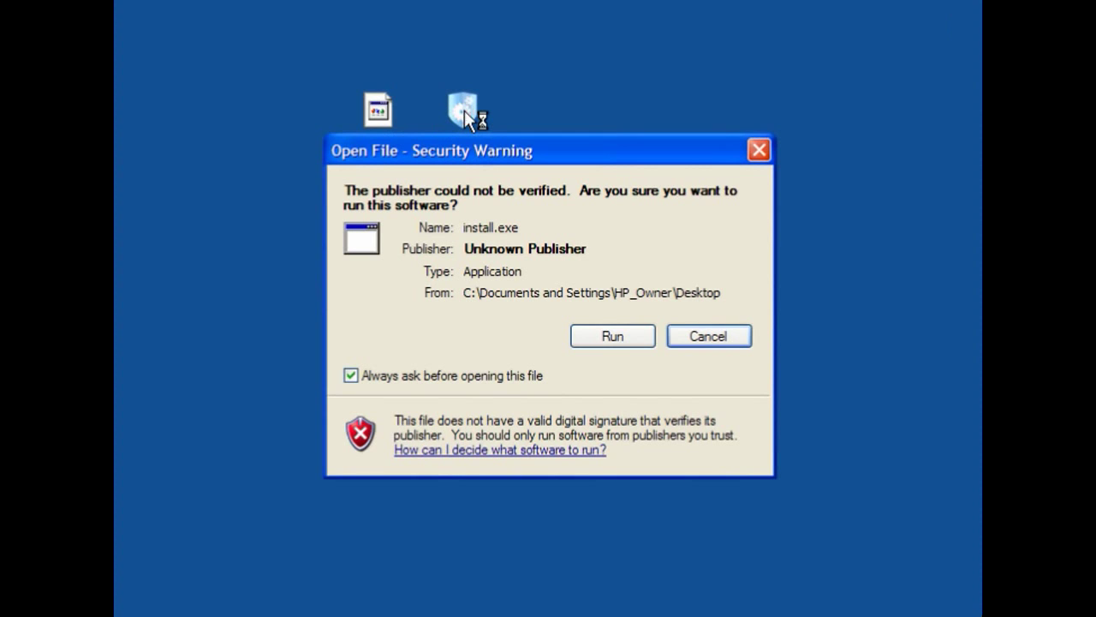
pyautogui.click(607, 339)
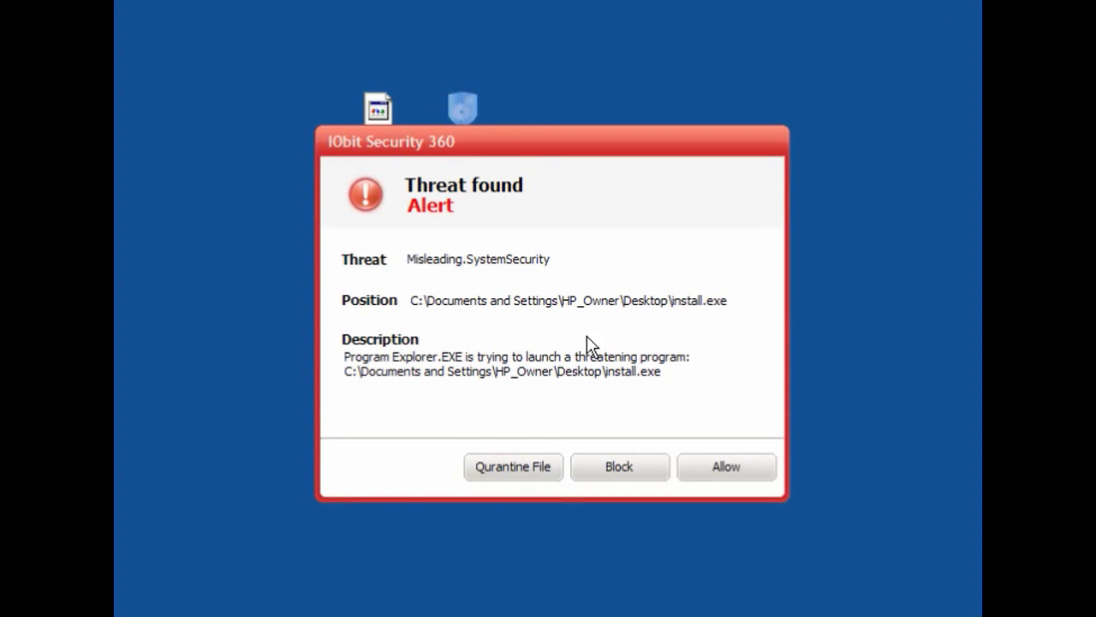
pyautogui.click(532, 468)
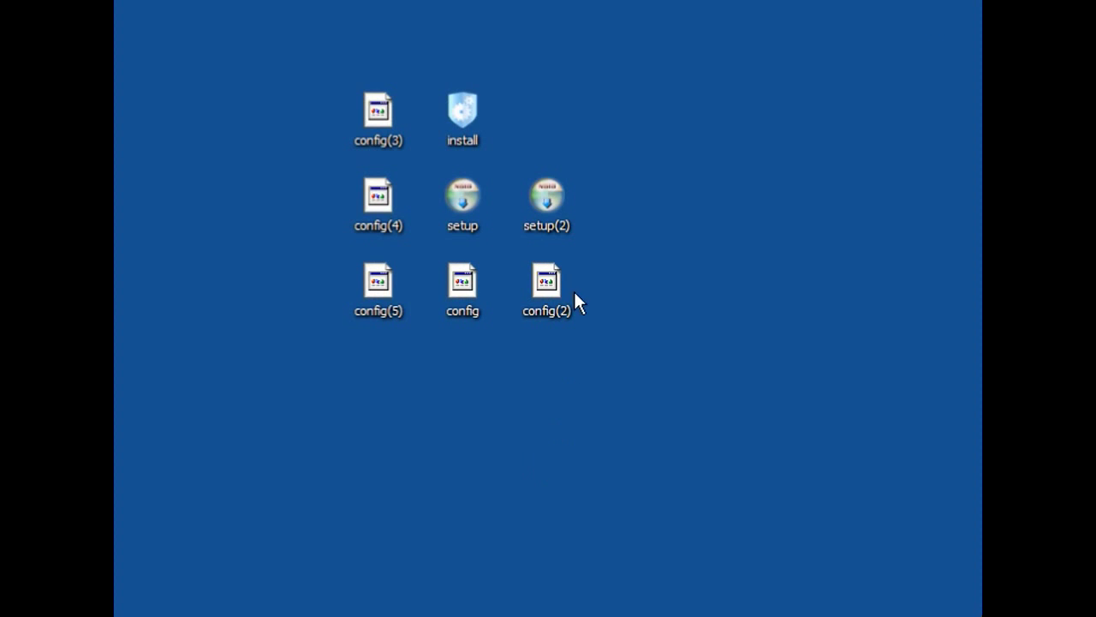
# Run the desktop setup file, stop the unknown startup item ie3du4yn.exe in IObit Security 360 and have that choice remembered.
pyautogui.doubleClick(470, 204)
pyautogui.click(612, 339)
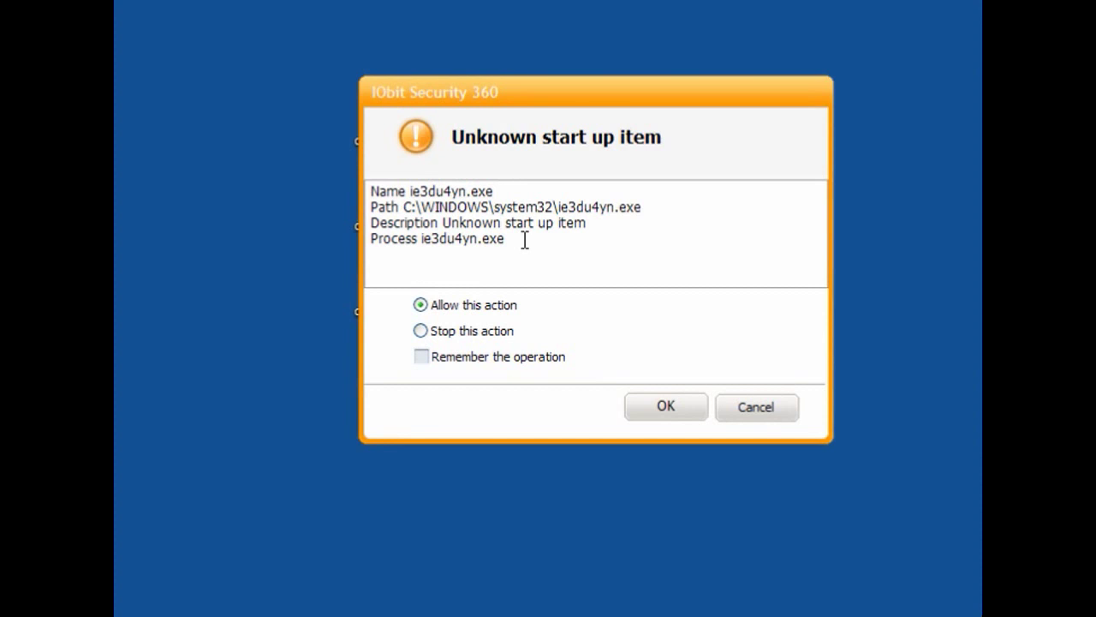
pyautogui.click(420, 332)
pyautogui.click(420, 356)
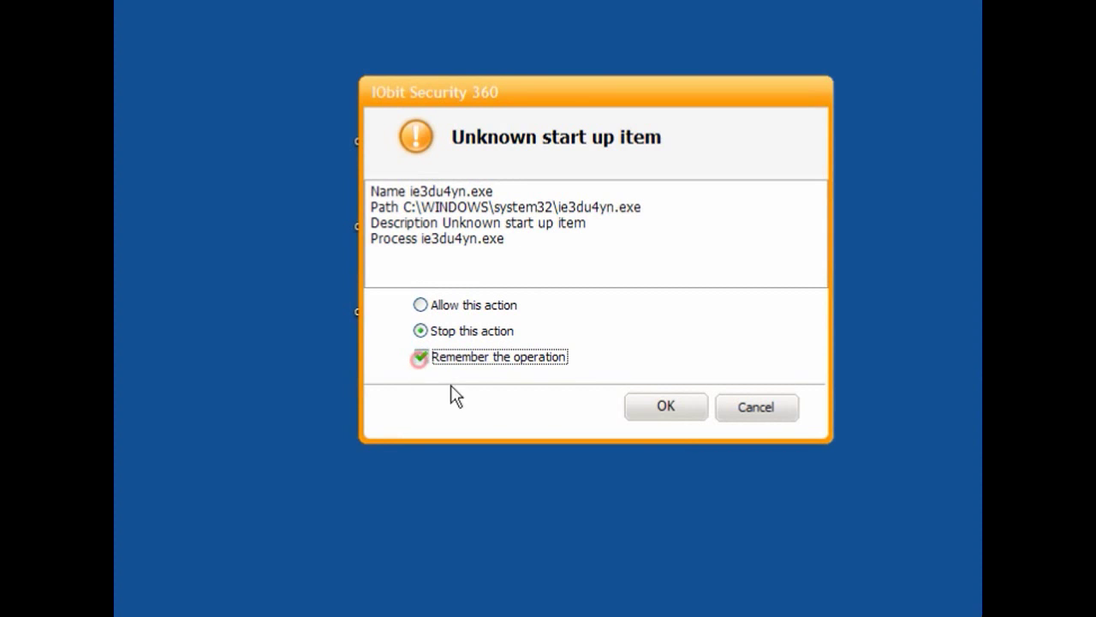
pyautogui.click(681, 414)
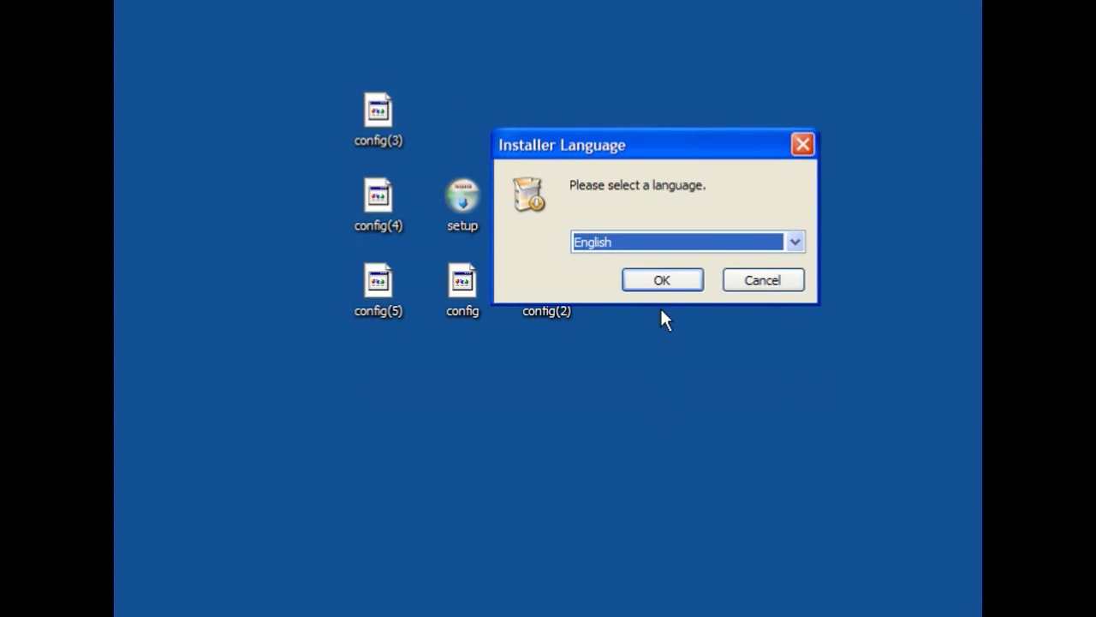
# Install SecureWarrior 1.2.0.63 in English to the proposed C:\Program Files\SecureWarrior Software\SecureWarrior folder.
pyautogui.moveTo(707, 161); pyautogui.dragTo(595, 170)
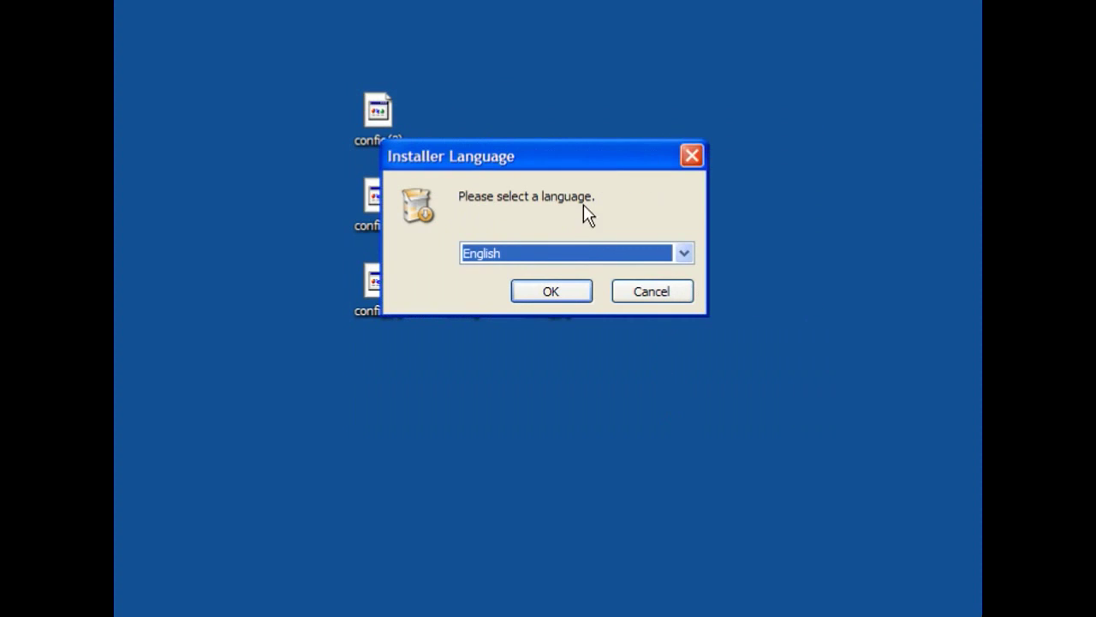
pyautogui.click(572, 296)
pyautogui.click(676, 501)
pyautogui.click(677, 497)
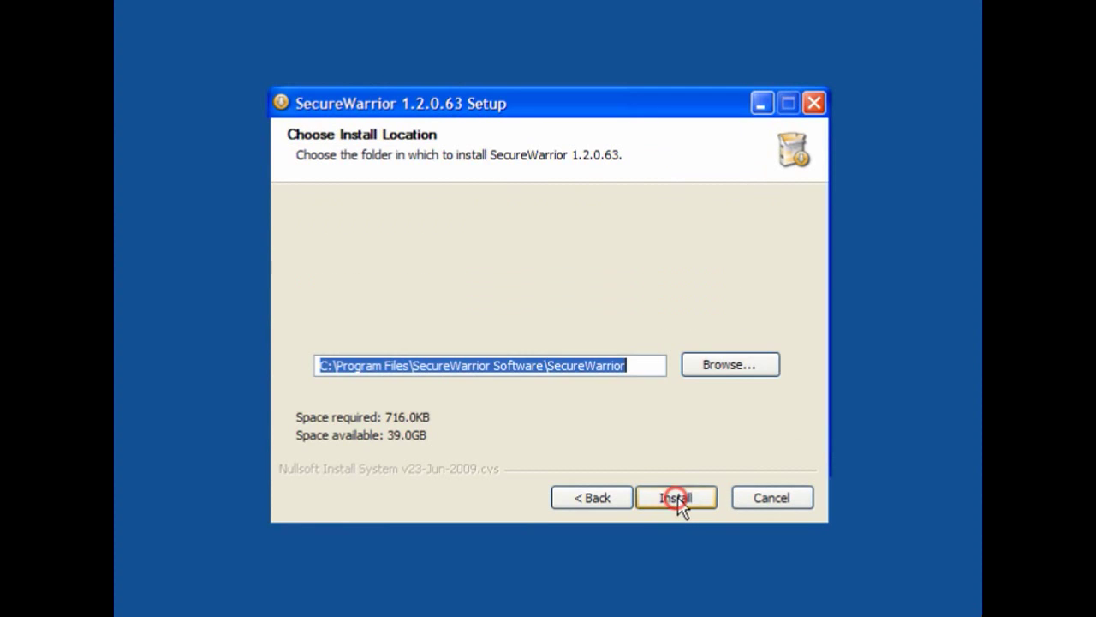
pyautogui.click(677, 497)
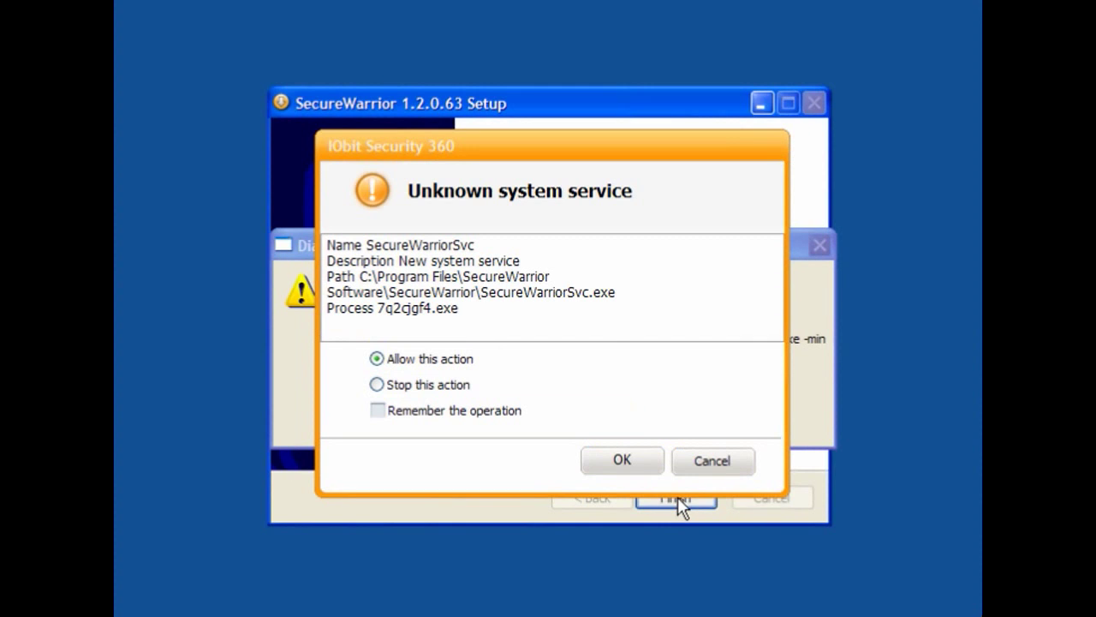
# Stop the SecureWarriorSvc system service and the SecureWarrior startup item in the IObit Security 360 alerts, remembering both choices.
pyautogui.click(376, 385)
pyautogui.click(377, 410)
pyautogui.click(620, 467)
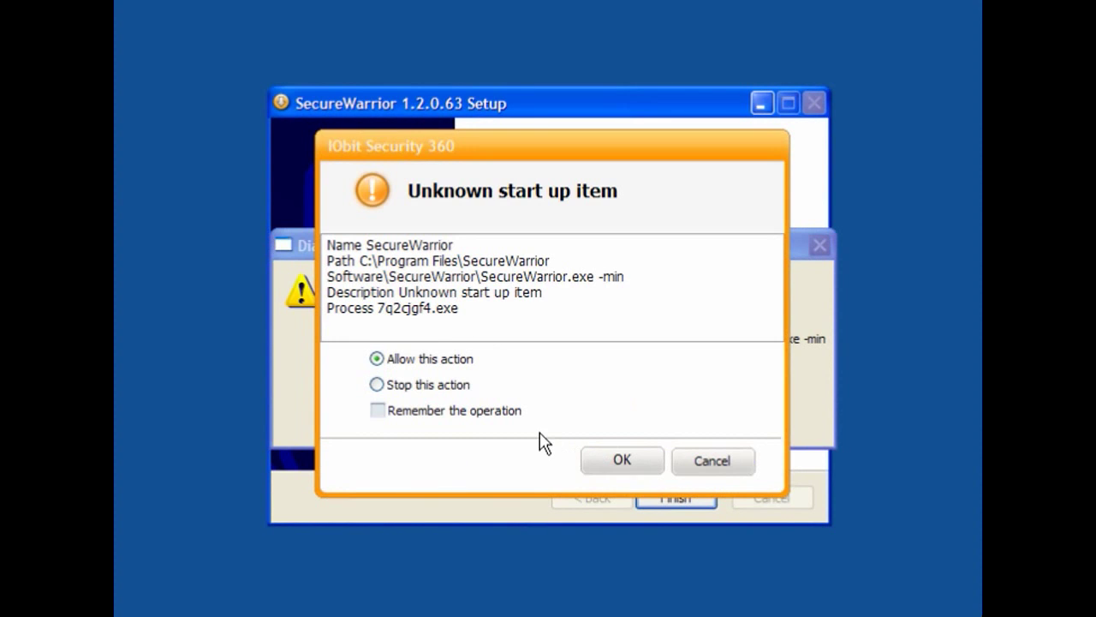
pyautogui.click(377, 385)
pyautogui.click(378, 411)
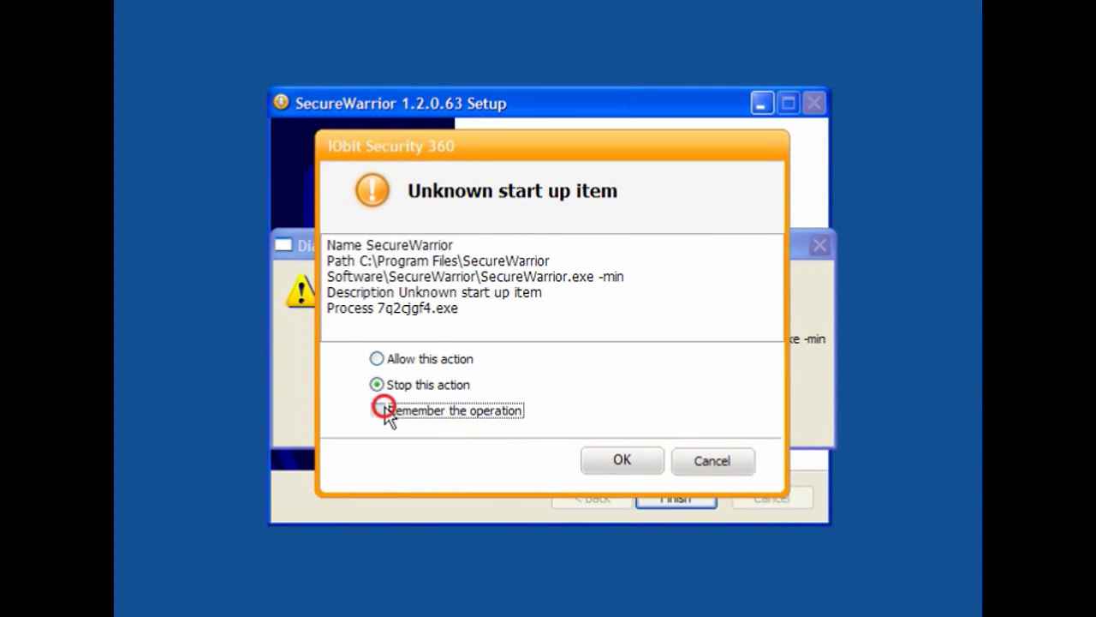
pyautogui.click(615, 454)
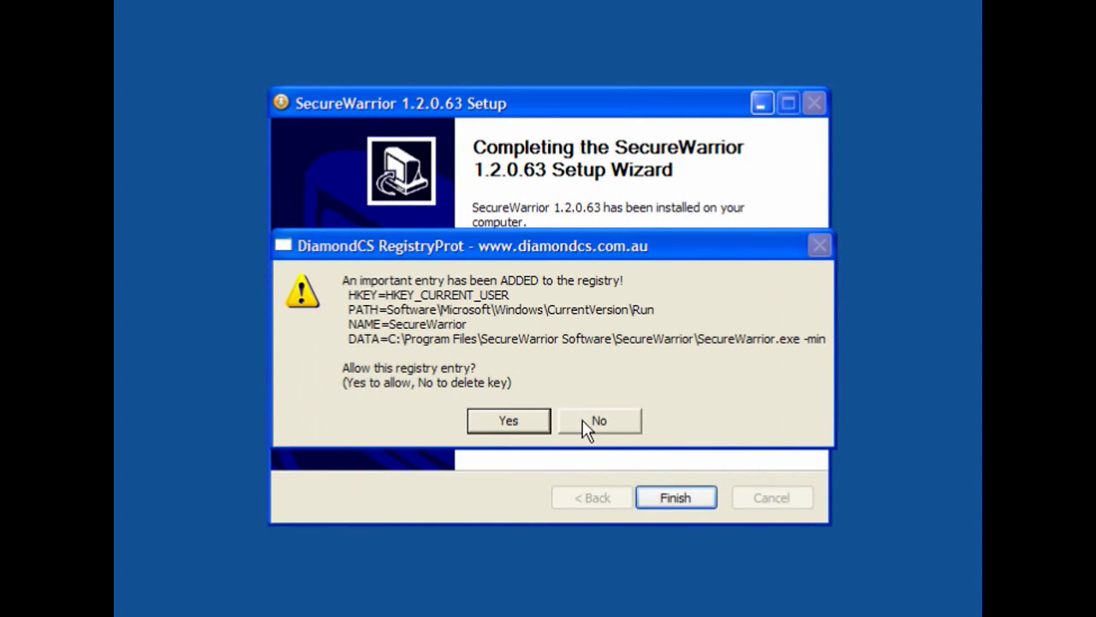
# Refuse the SecureWarrior registry entry in RegistryProt, finish the setup with SecureWarrior launched and close the program's window.
pyautogui.click(598, 421)
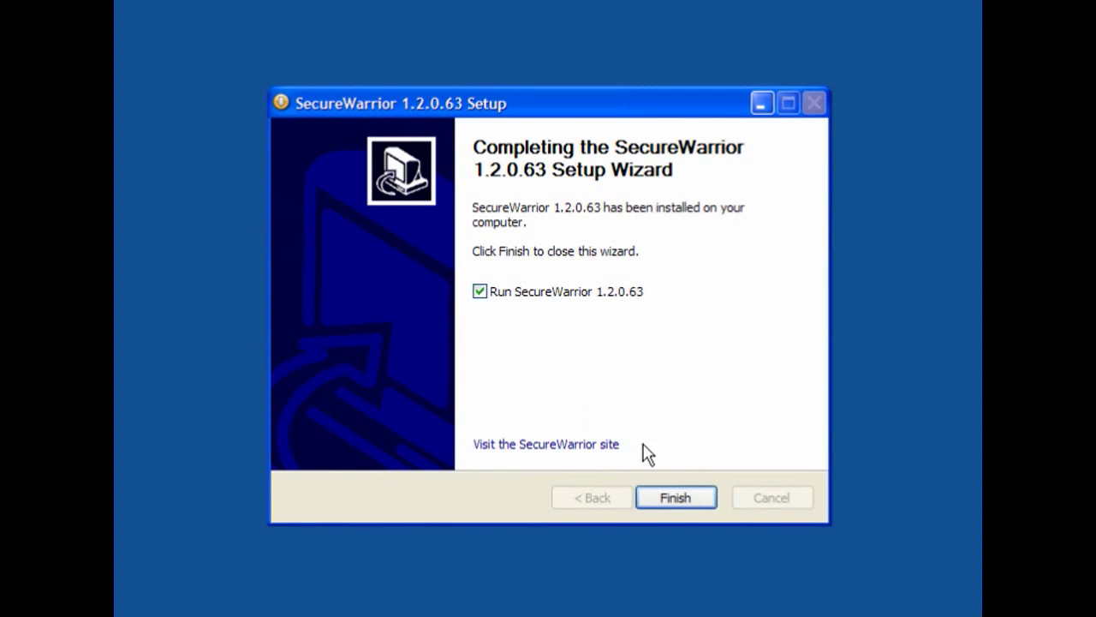
pyautogui.click(674, 493)
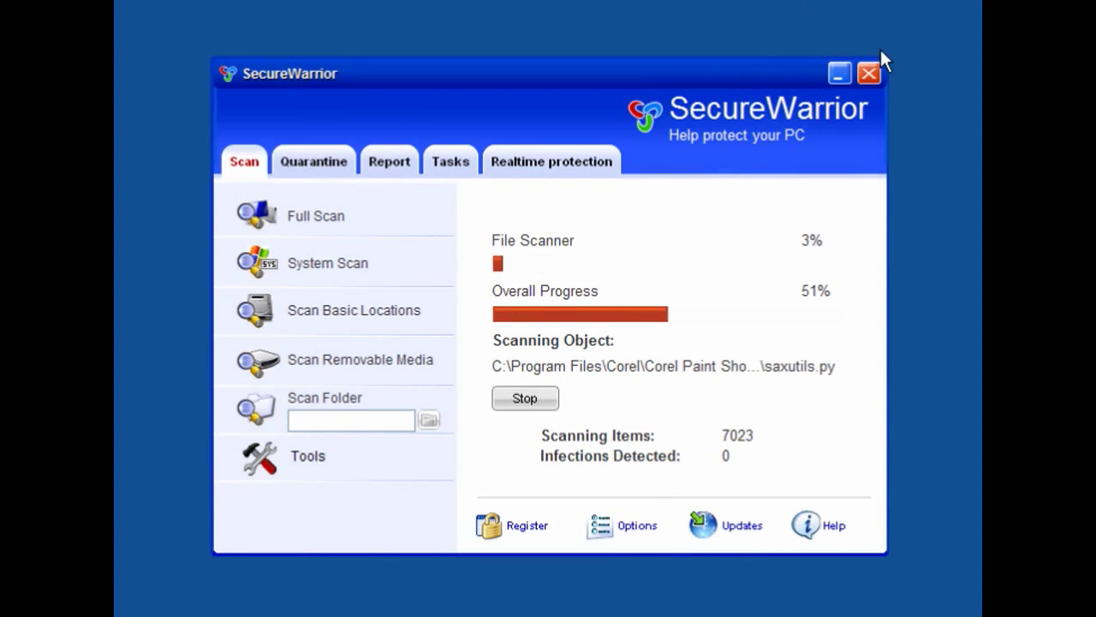
pyautogui.click(870, 75)
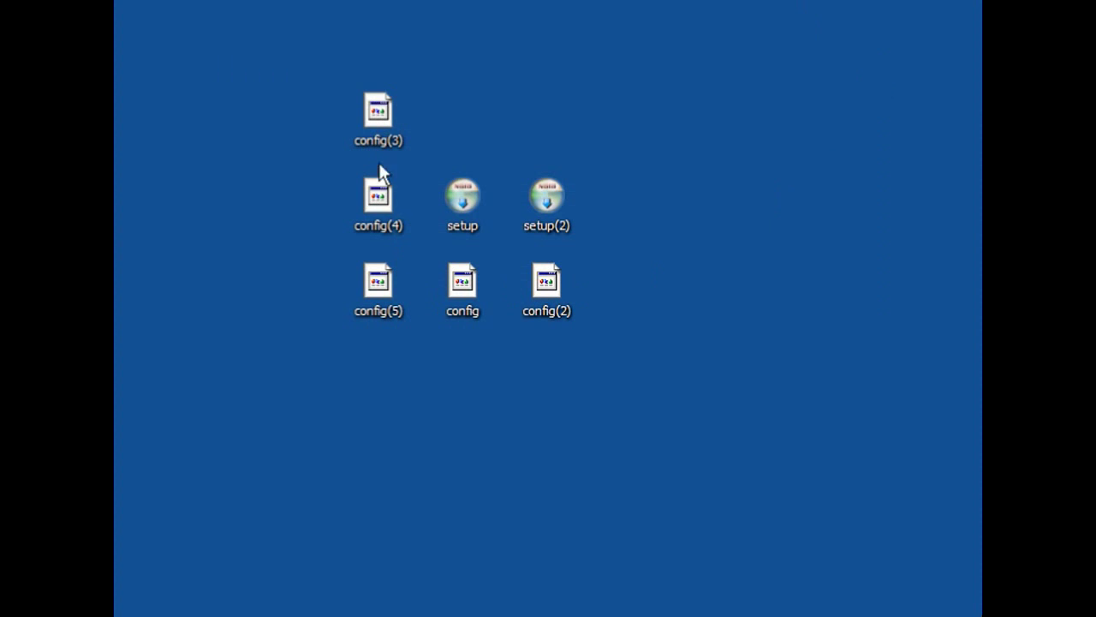
# Try to open the config(2) file on the desktop.
pyautogui.doubleClick(541, 286)
pyautogui.doubleClick(549, 286)
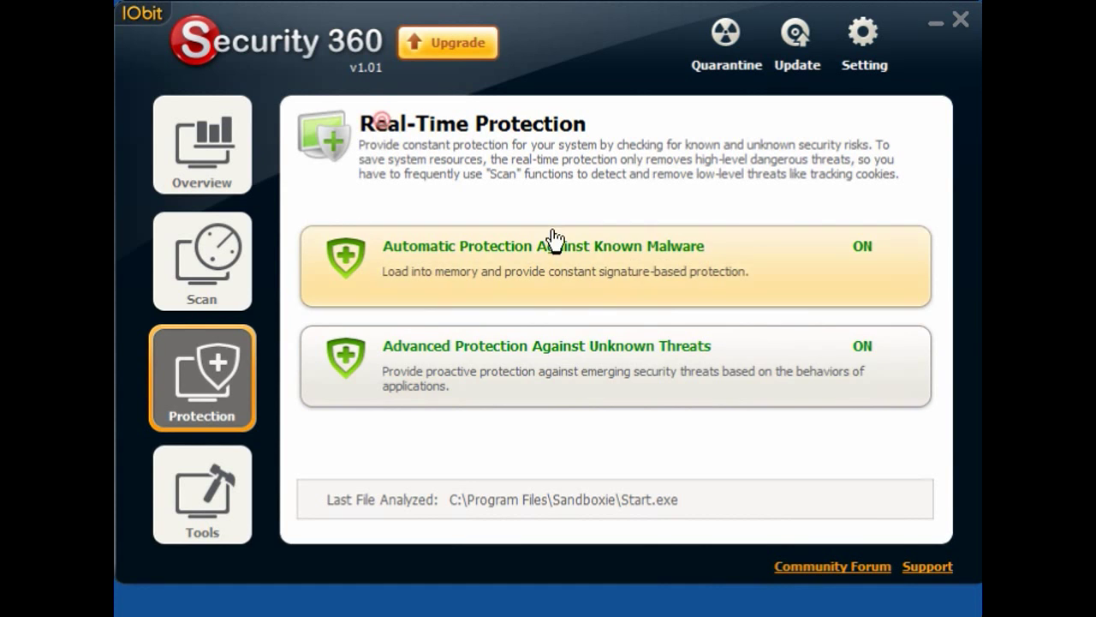
# Check for IObit Security 360 updates and close the updater.
pyautogui.click(792, 67)
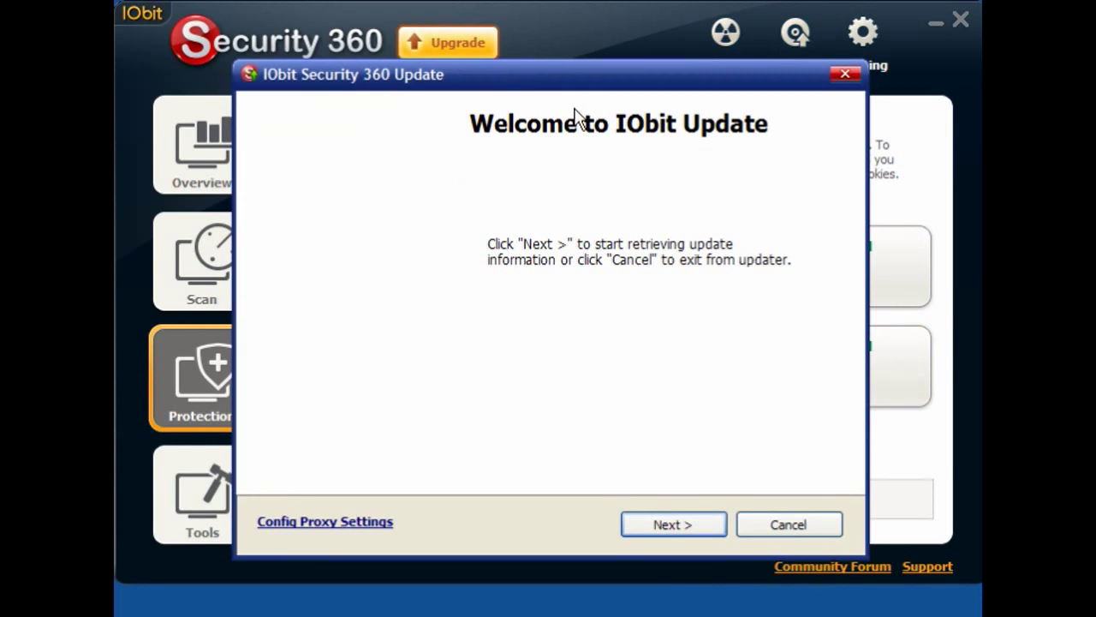
pyautogui.click(666, 531)
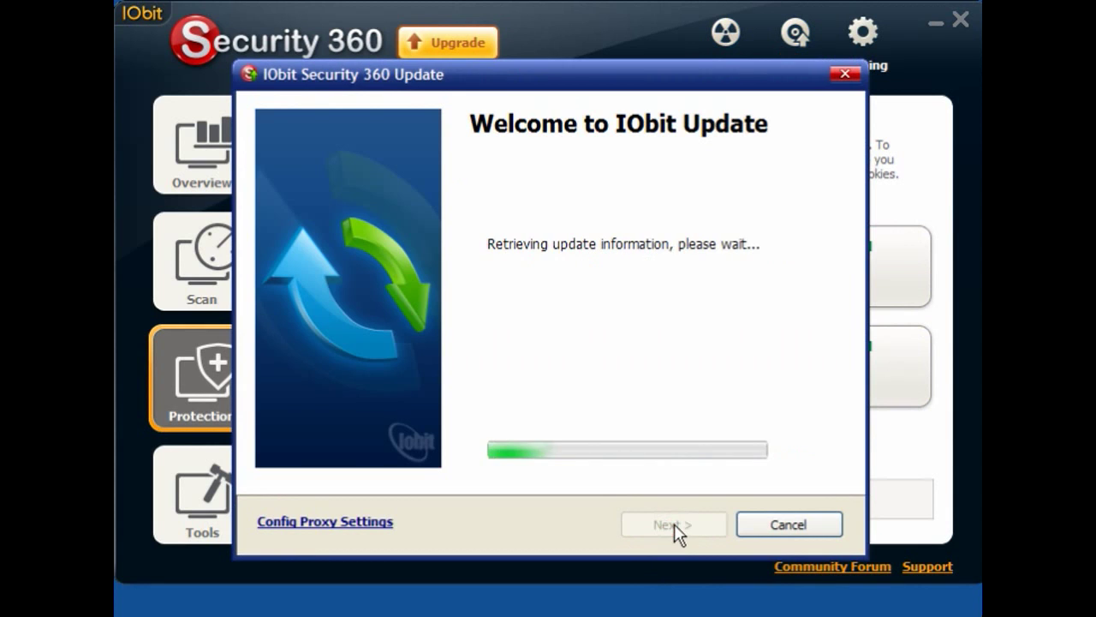
pyautogui.click(770, 525)
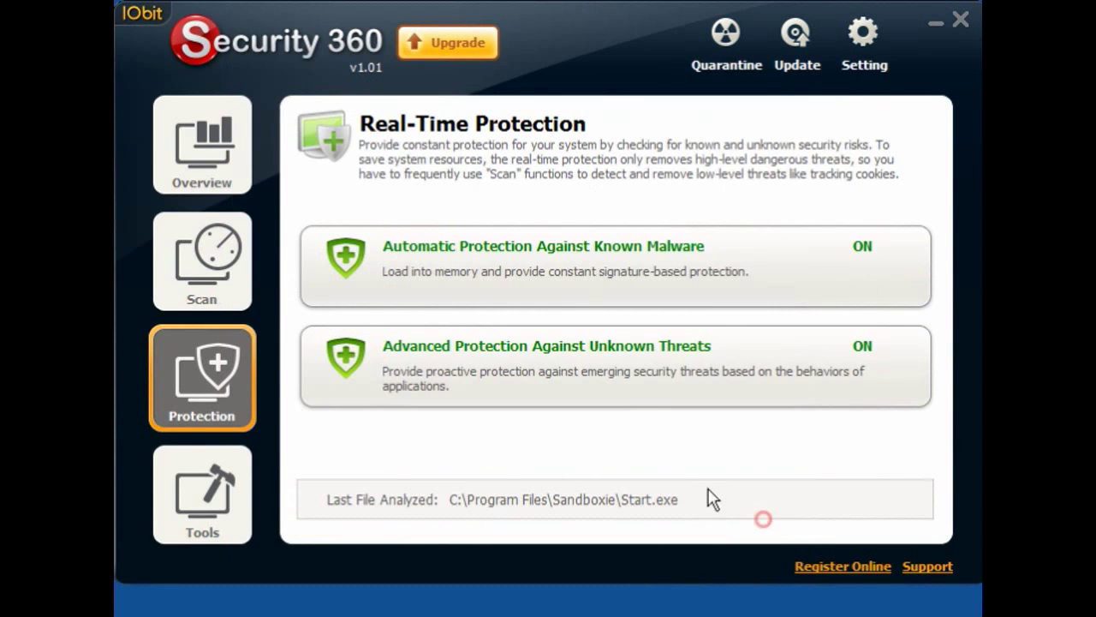
# Run a custom scan of the HP_PAVILION (C:) drive in IObit Security 360.
pyautogui.click(213, 265)
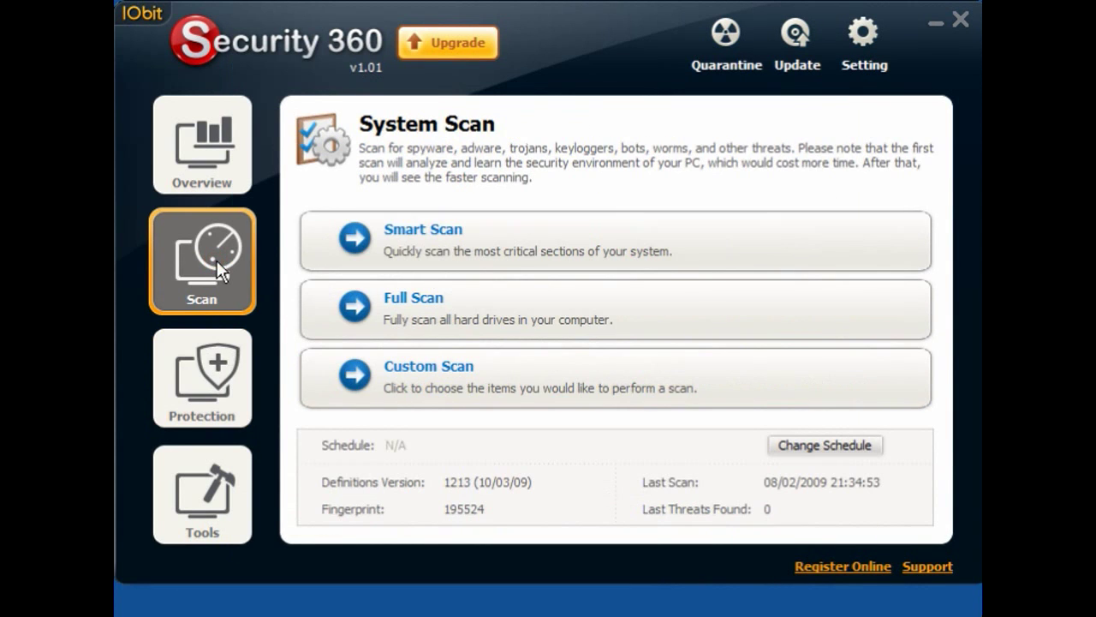
pyautogui.click(411, 363)
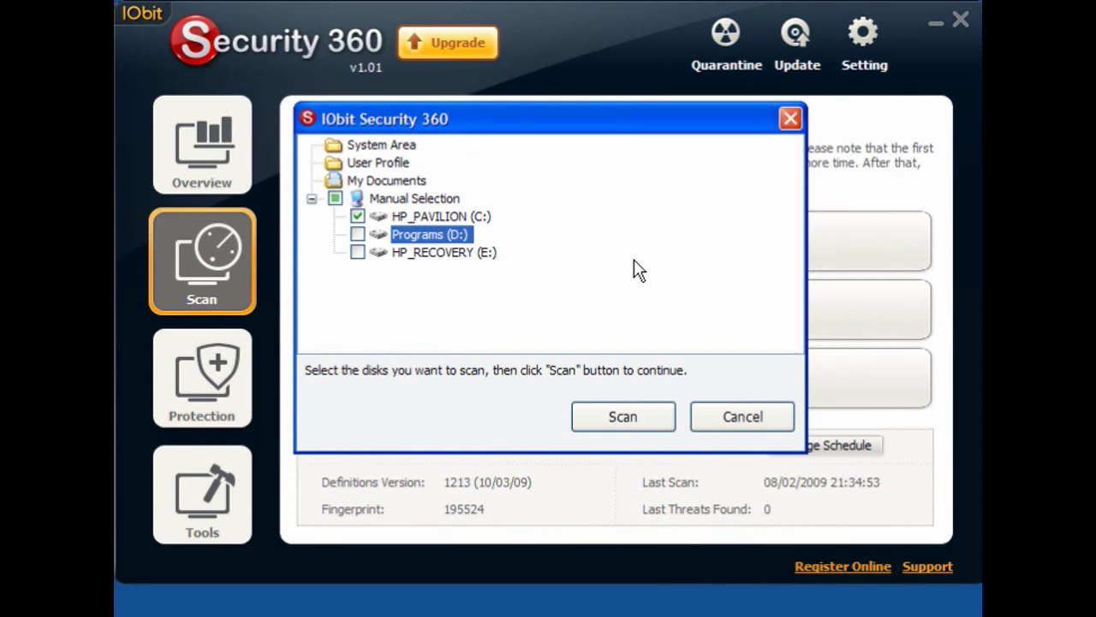
pyautogui.click(622, 416)
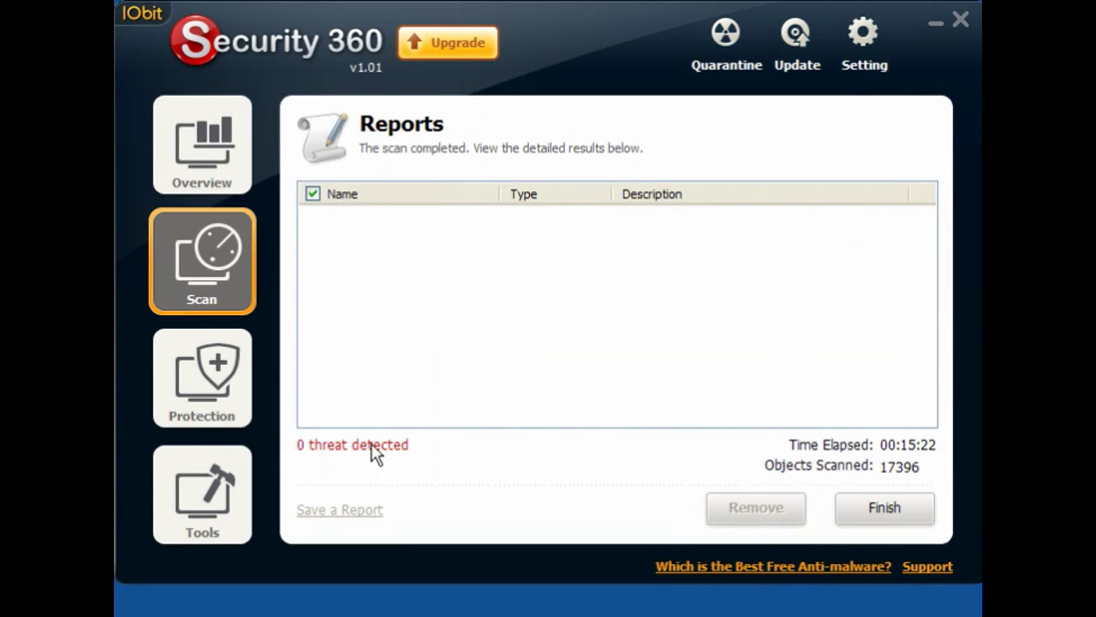
# Close IObit Security 360, turn on real-time protection in Microsoft Security Essentials and start a quick scan there.
pyautogui.click(959, 19)
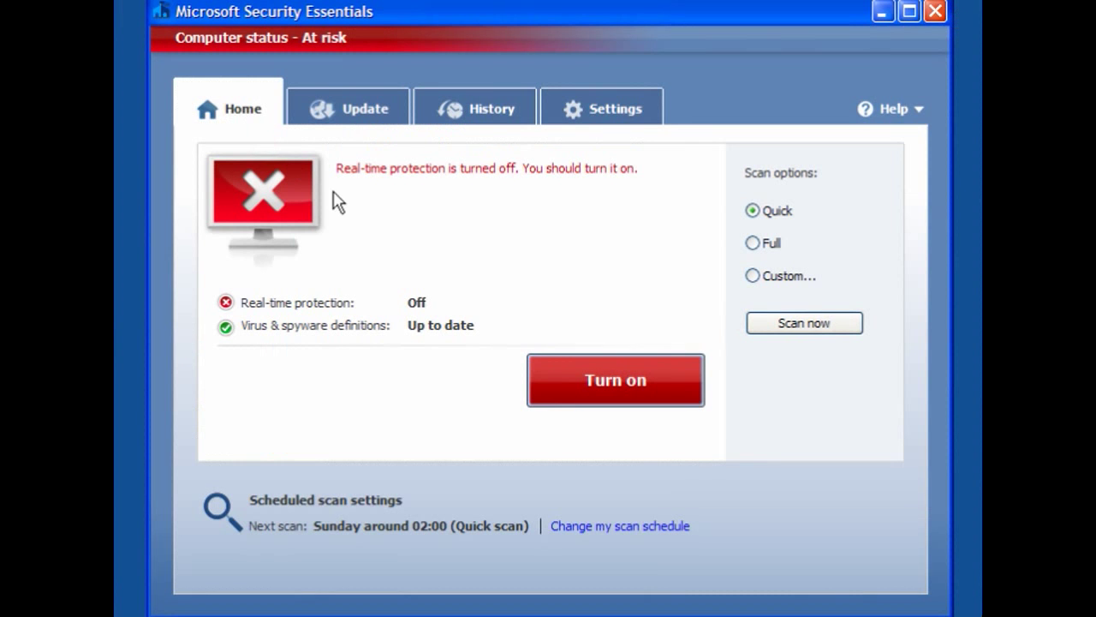
pyautogui.click(580, 379)
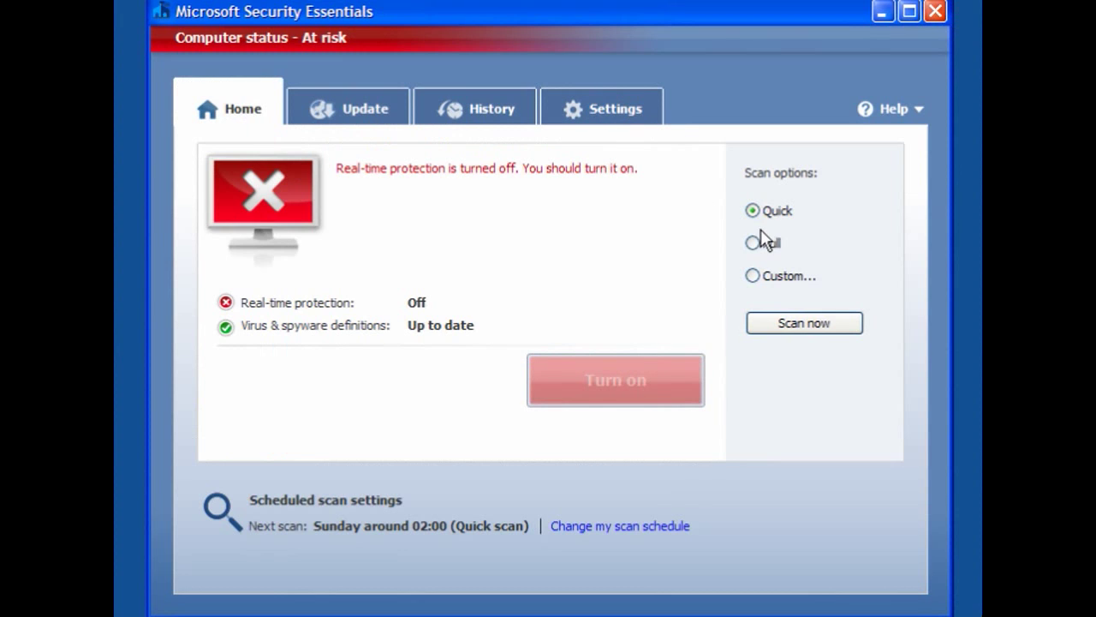
pyautogui.click(798, 332)
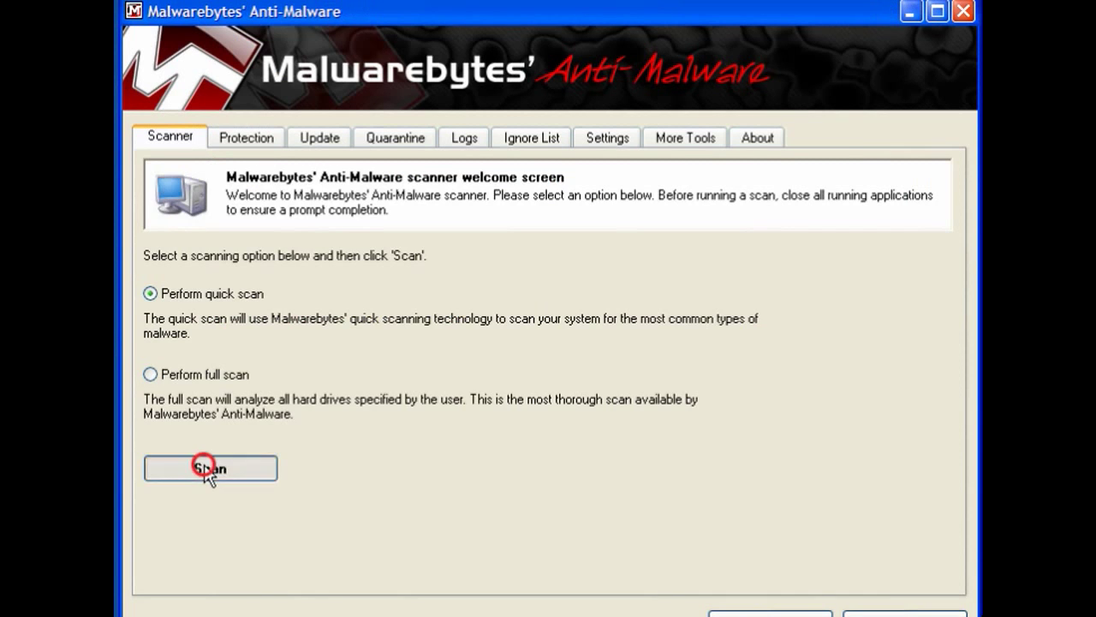
# Run a quick scan in Malwarebytes' Anti-Malware and remove all the SecureWarrior items it lists.
pyautogui.click(208, 468)
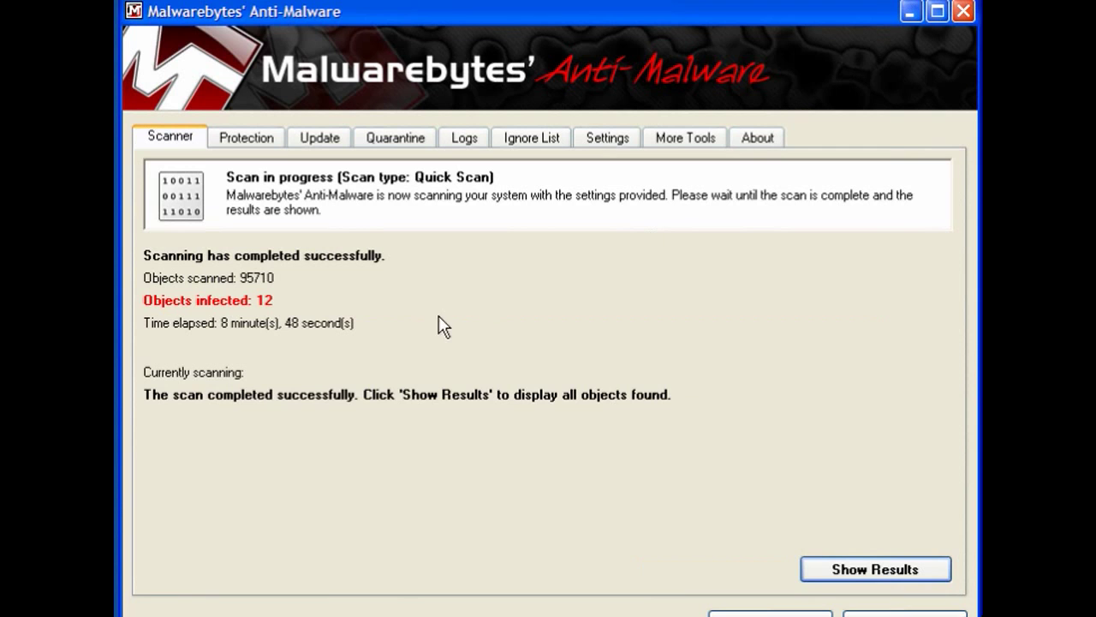
pyautogui.click(873, 573)
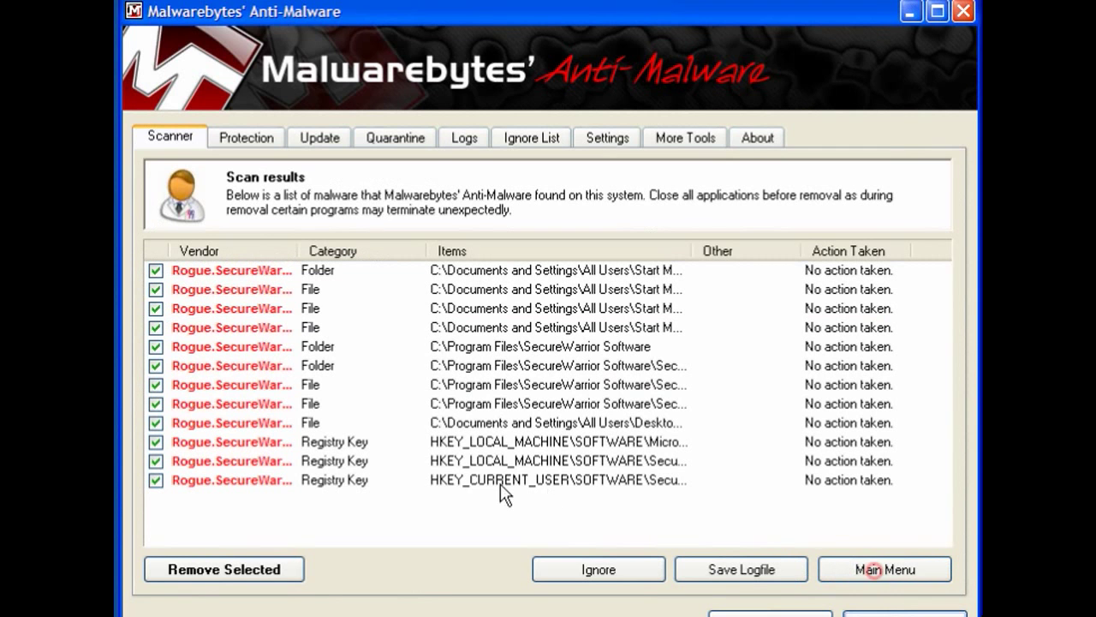
pyautogui.click(259, 571)
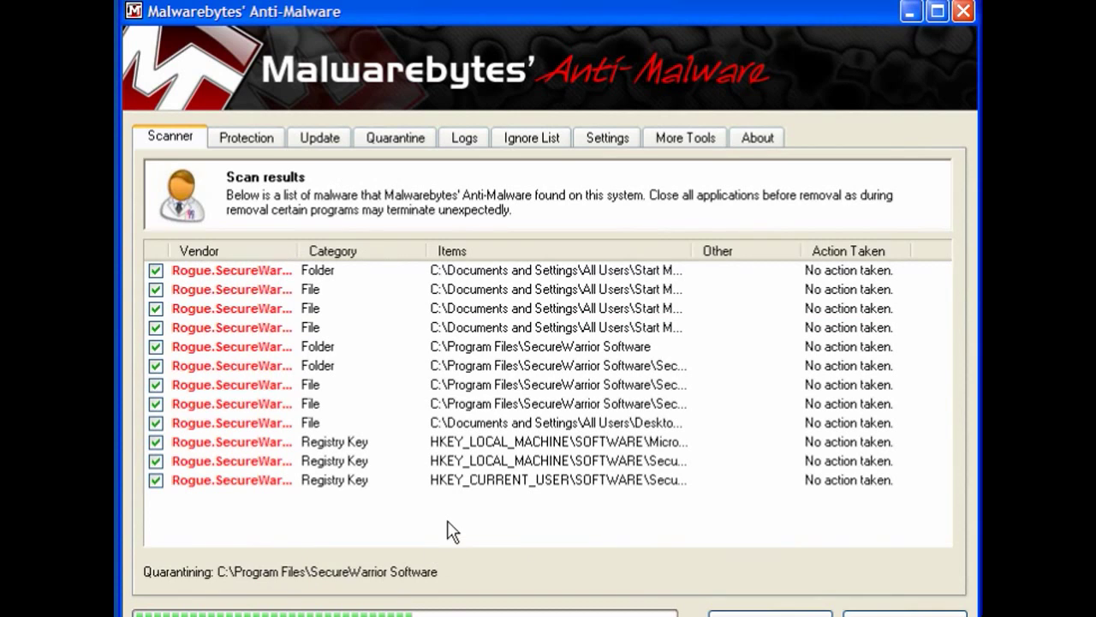